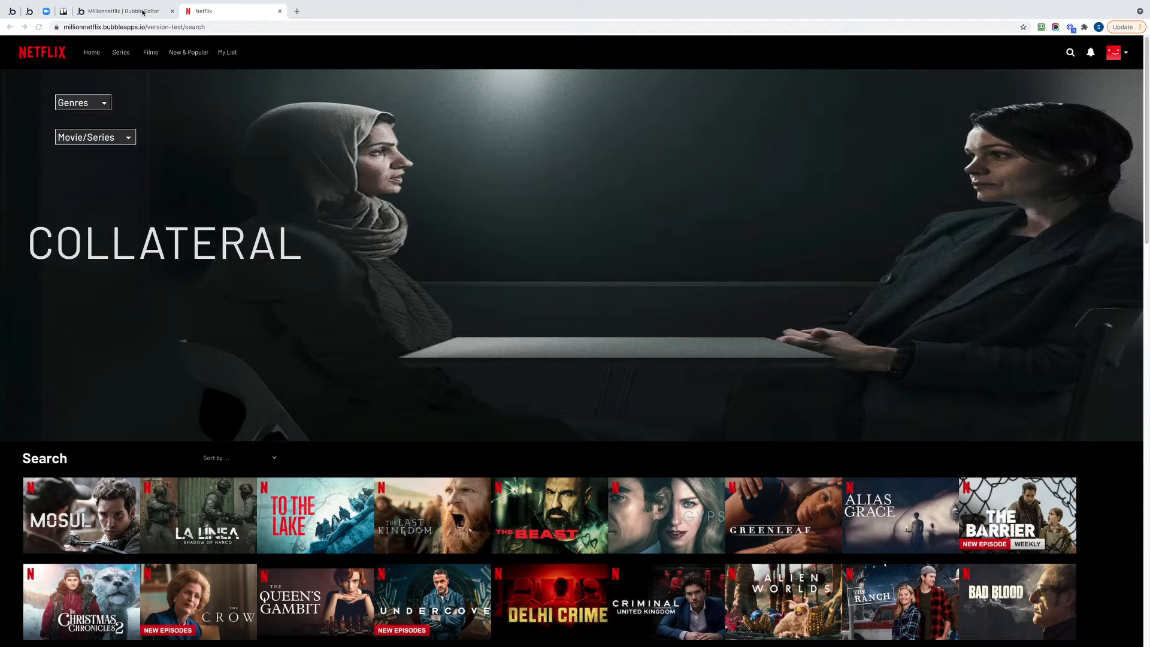
# Switch to the Bubble editor and create a custom data type named Notification.
pyautogui.click(143, 12)
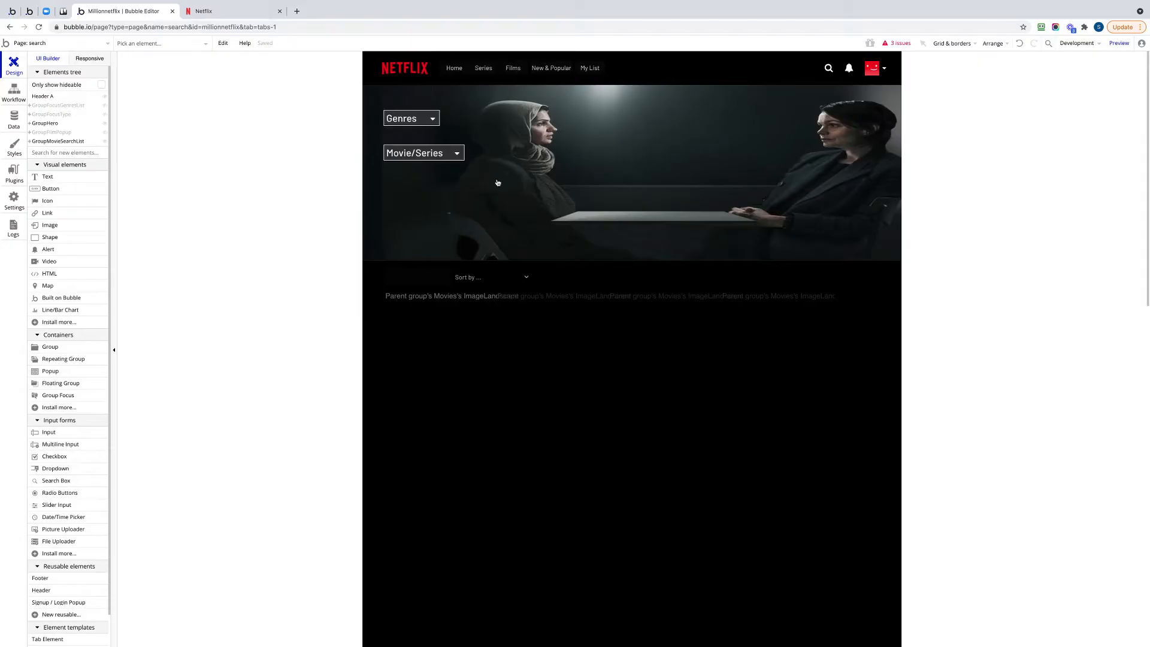
pyautogui.click(13, 123)
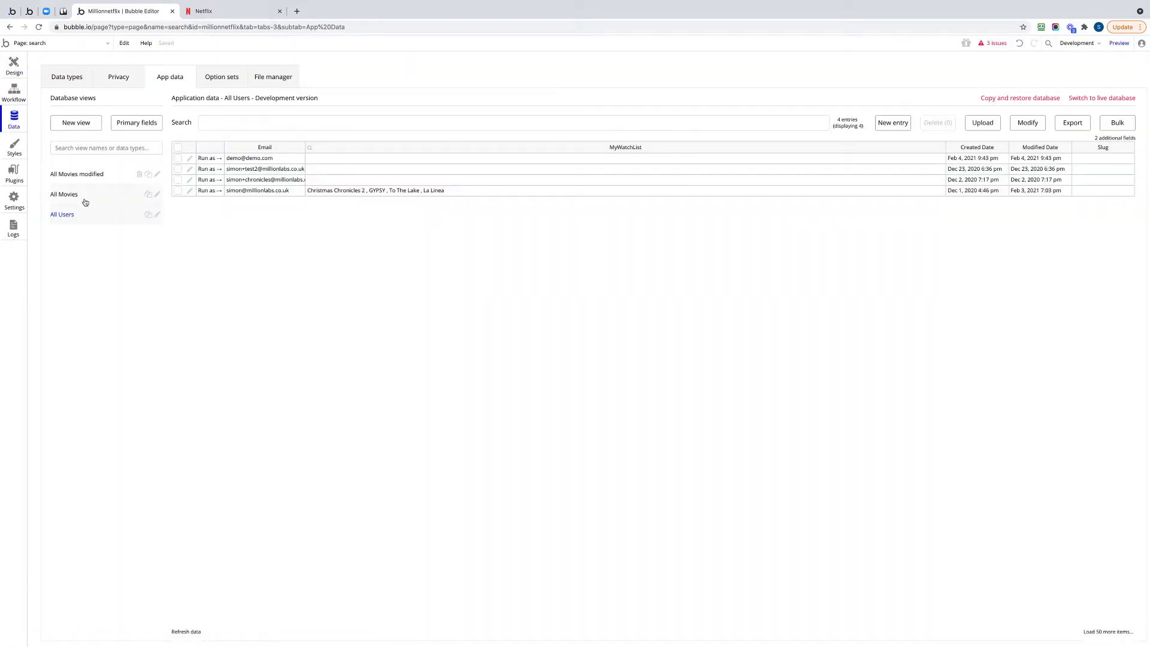
pyautogui.click(65, 75)
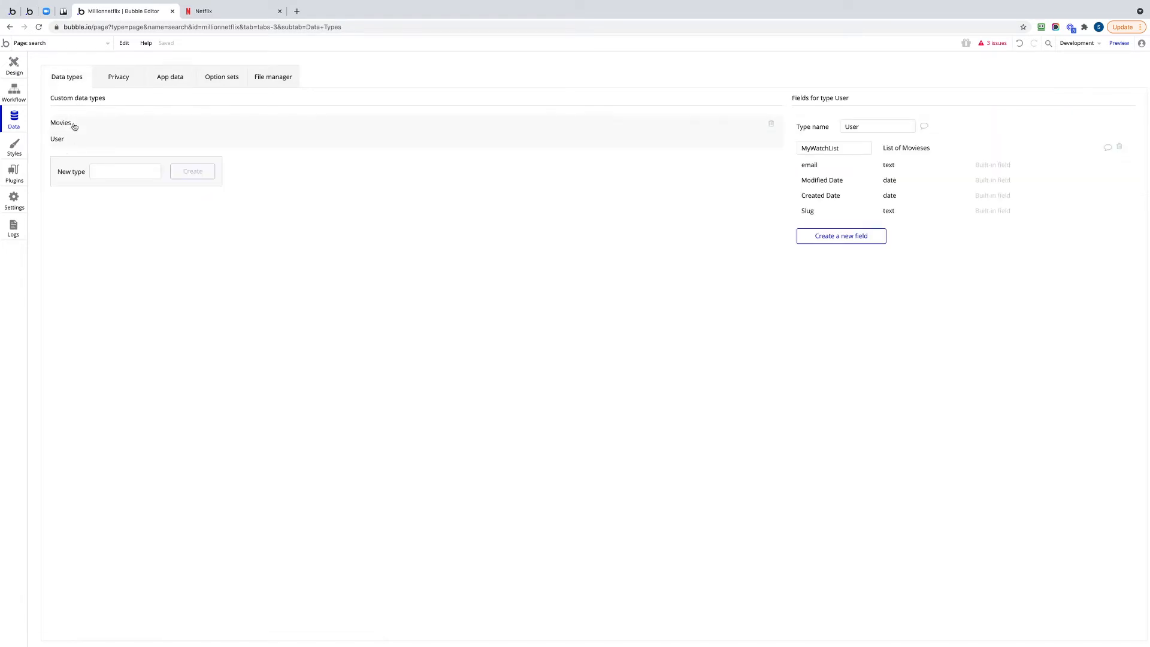
pyautogui.click(121, 169)
pyautogui.write('Notification')
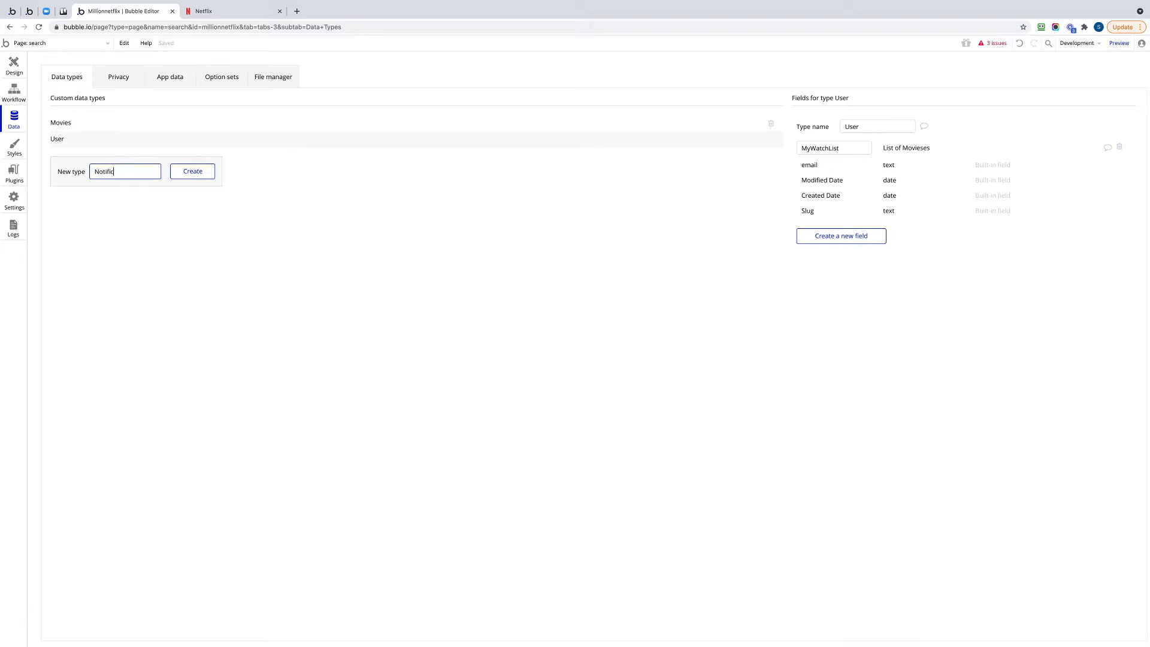
pyautogui.click(198, 172)
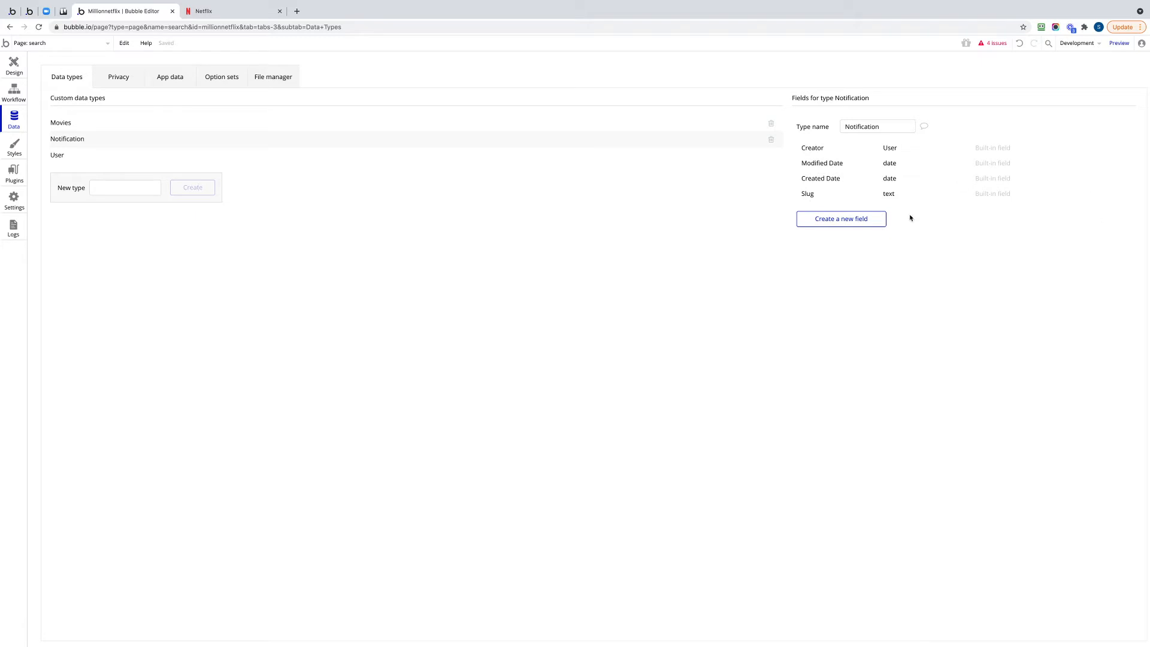
# Add a field named Title with type text to the Notification data type.
pyautogui.click(849, 220)
pyautogui.write('T')
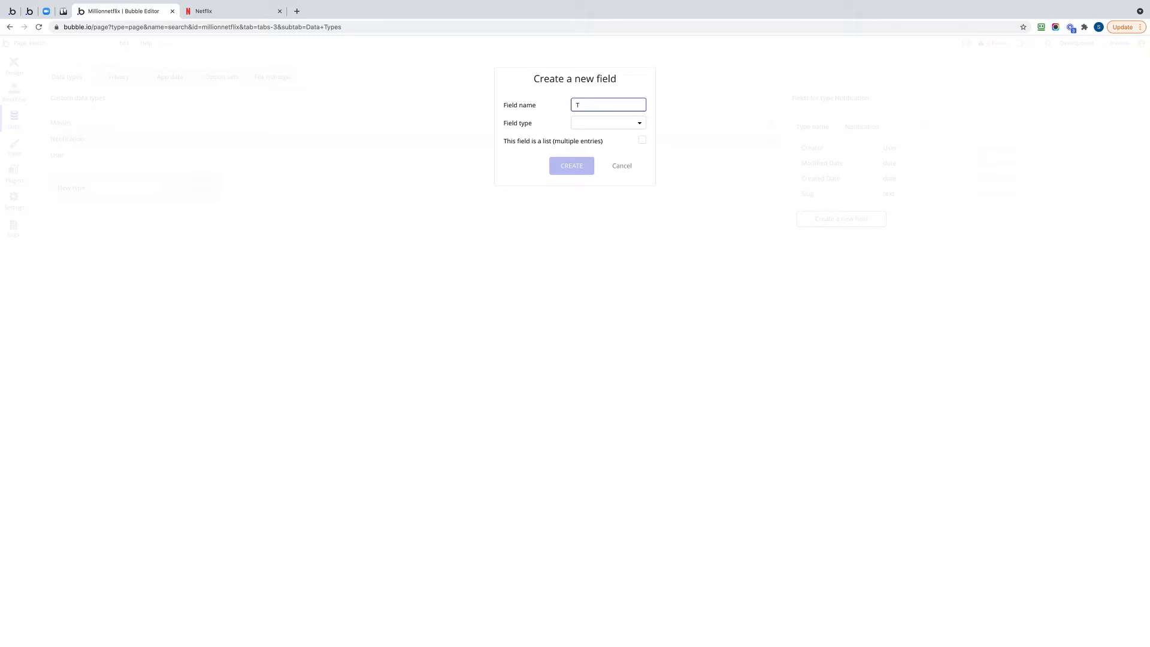
pyautogui.write('itle')
pyautogui.click(593, 123)
pyautogui.click(593, 148)
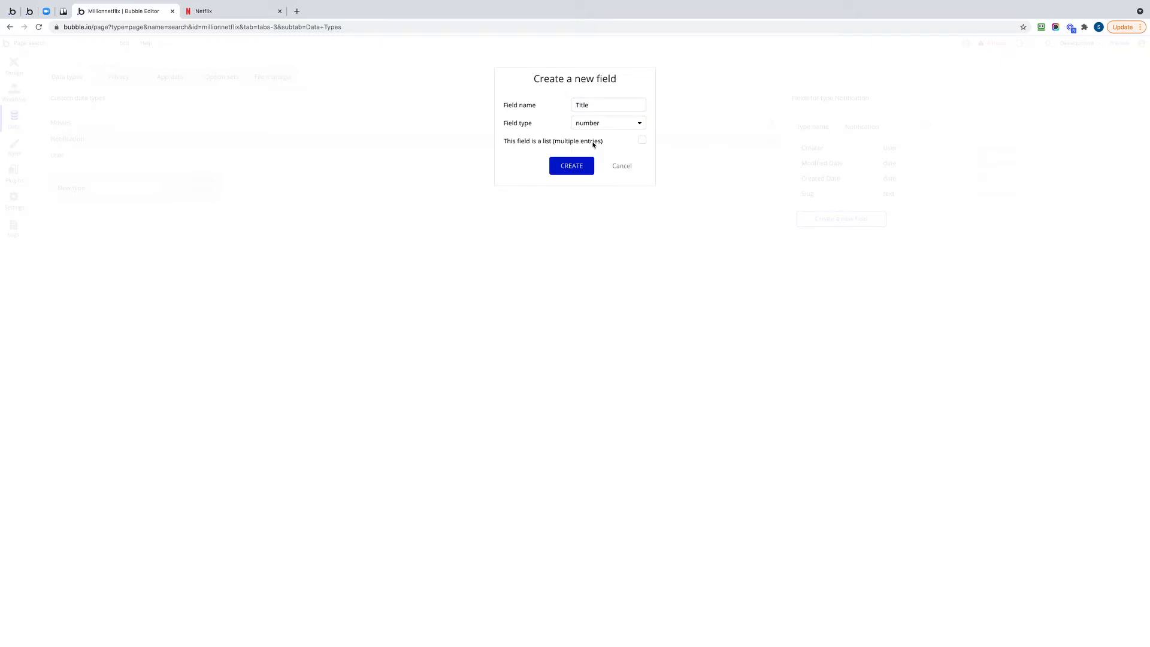
pyautogui.click(592, 124)
pyautogui.click(590, 136)
pyautogui.click(576, 166)
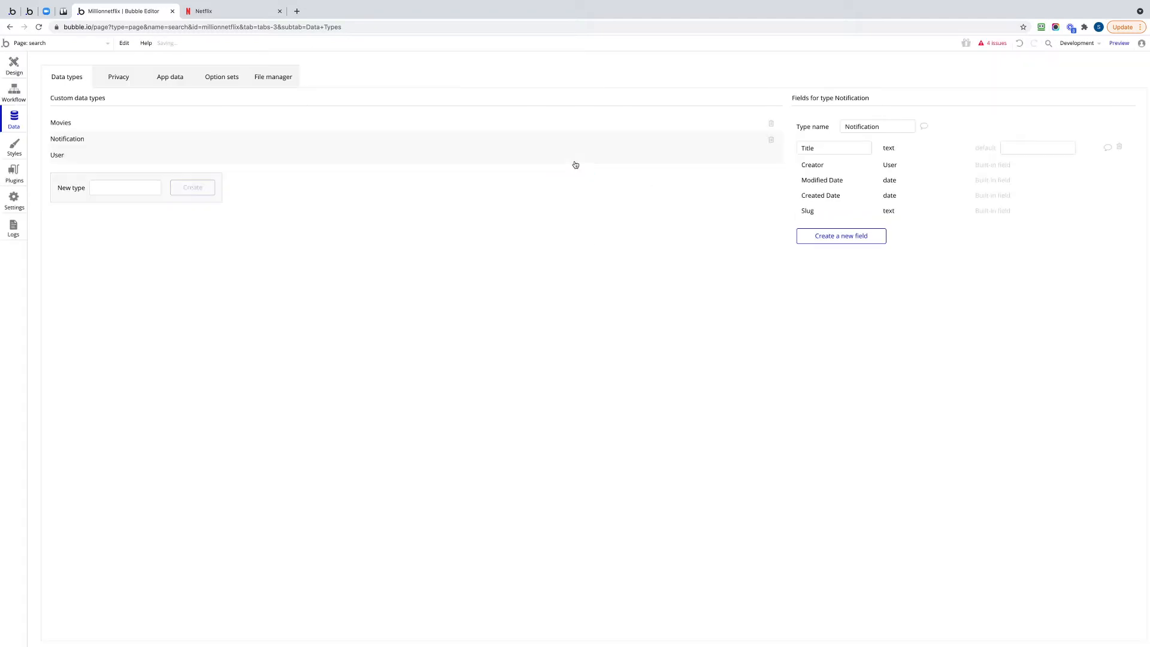
# Add a field named Message with type text to the Notification data type.
pyautogui.click(832, 237)
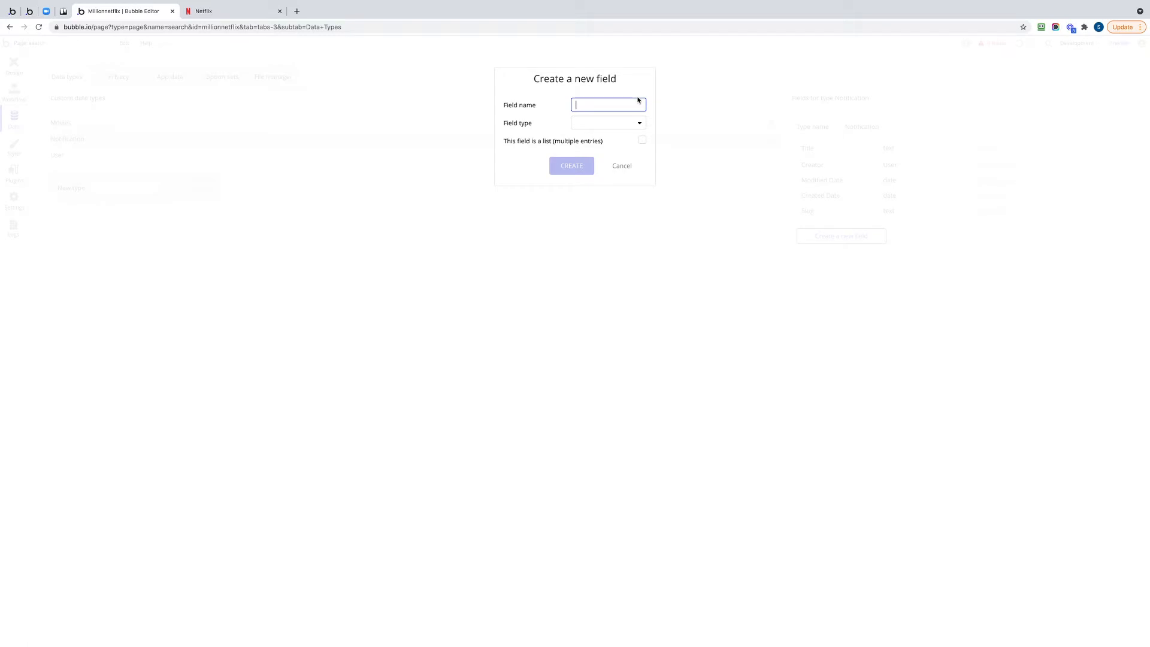
pyautogui.write('Message')
pyautogui.click(634, 123)
pyautogui.click(611, 138)
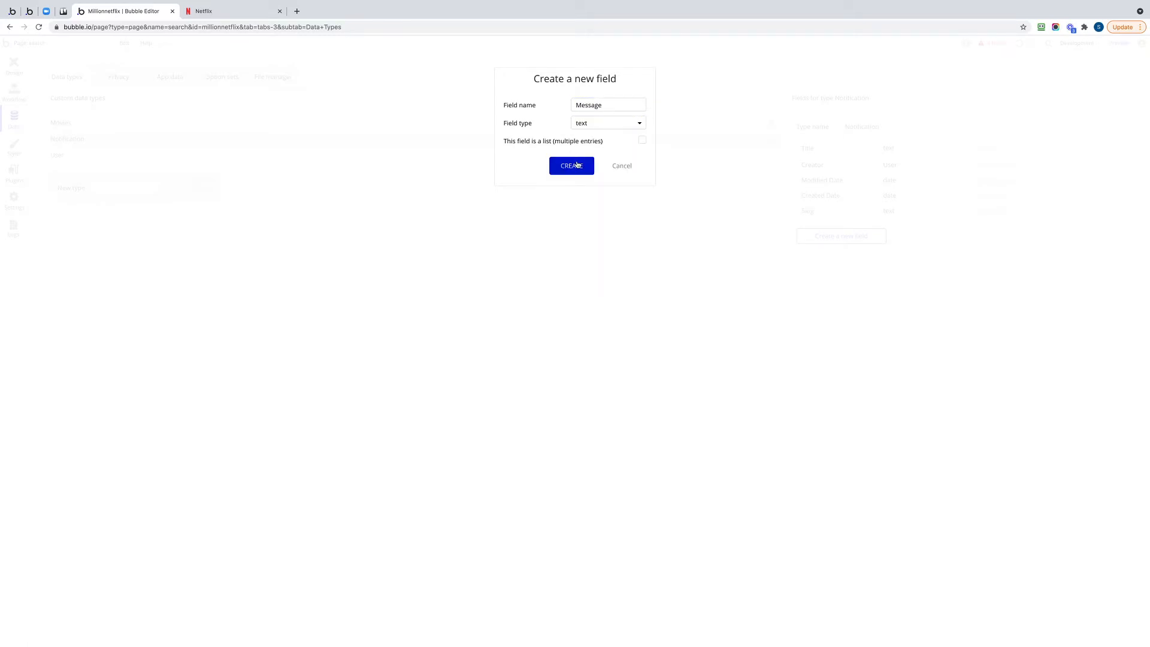
pyautogui.click(577, 165)
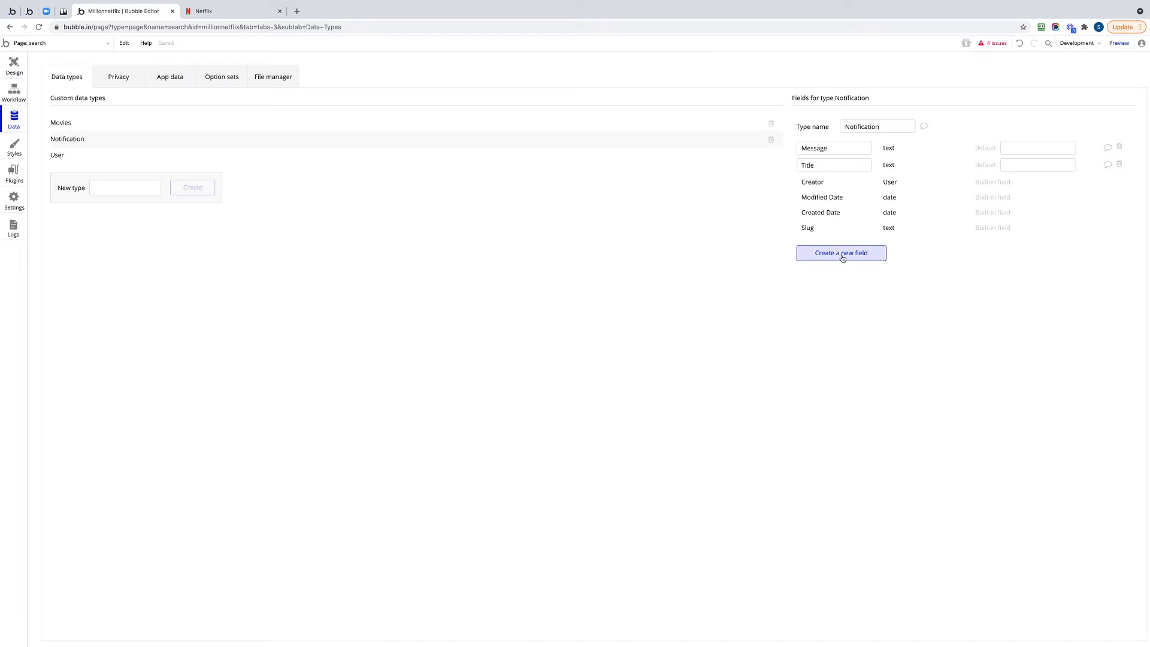
# Add a single-entry field named "to" with type User to the Notification data type.
pyautogui.click(843, 254)
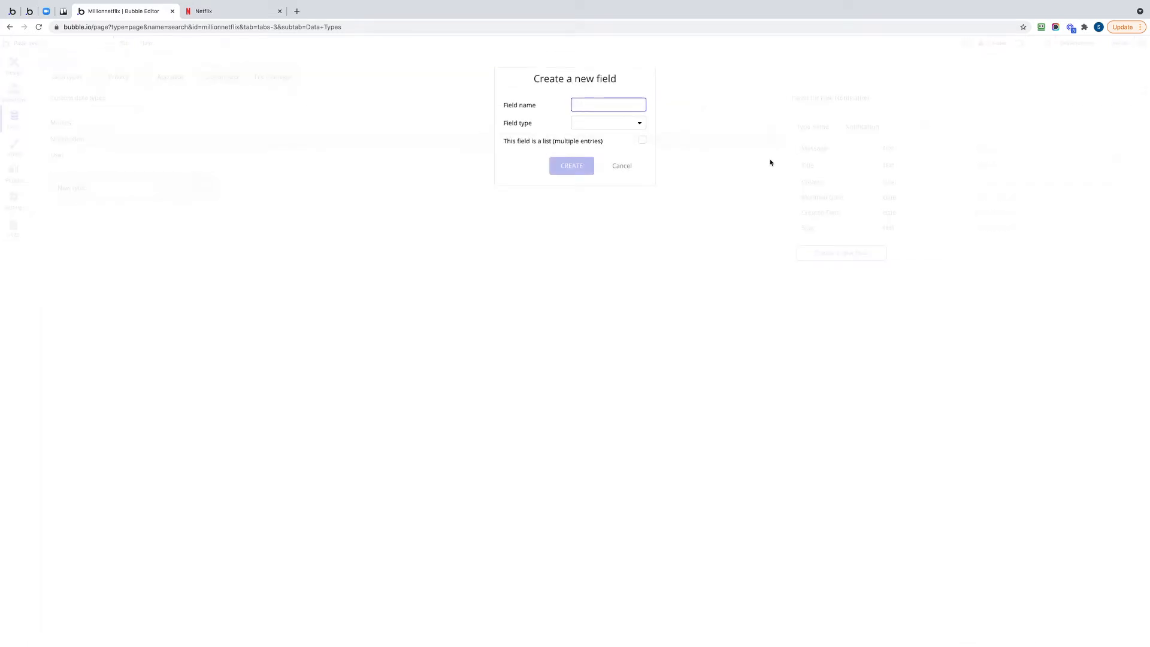
pyautogui.write('to')
pyautogui.click(601, 127)
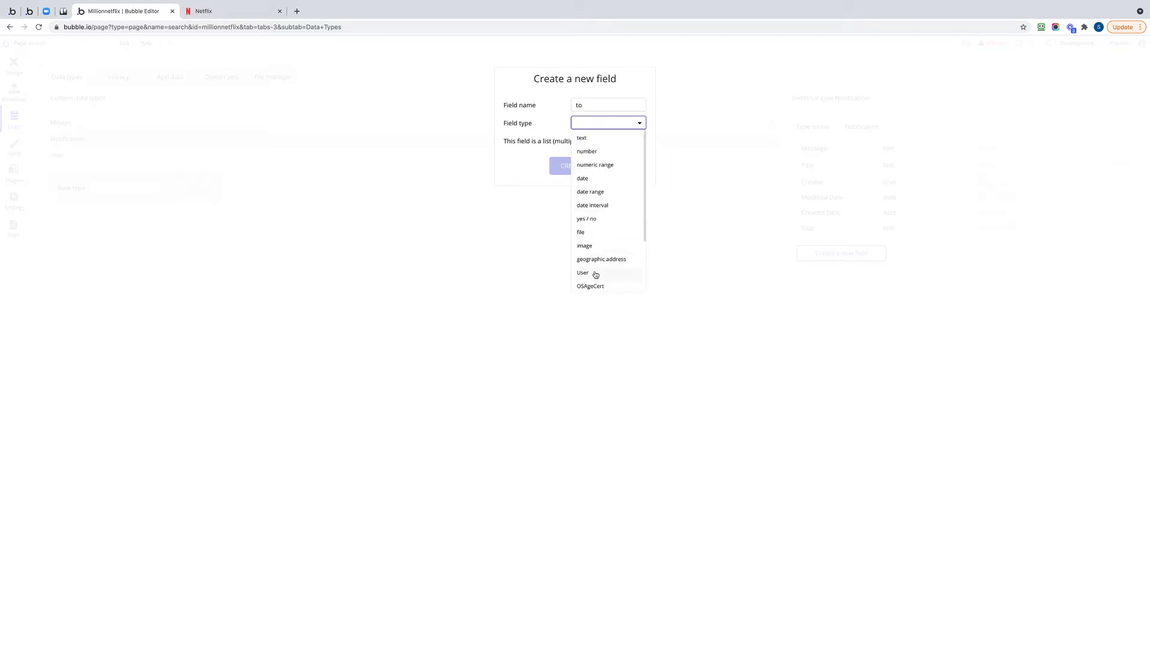
pyautogui.click(595, 273)
pyautogui.click(581, 166)
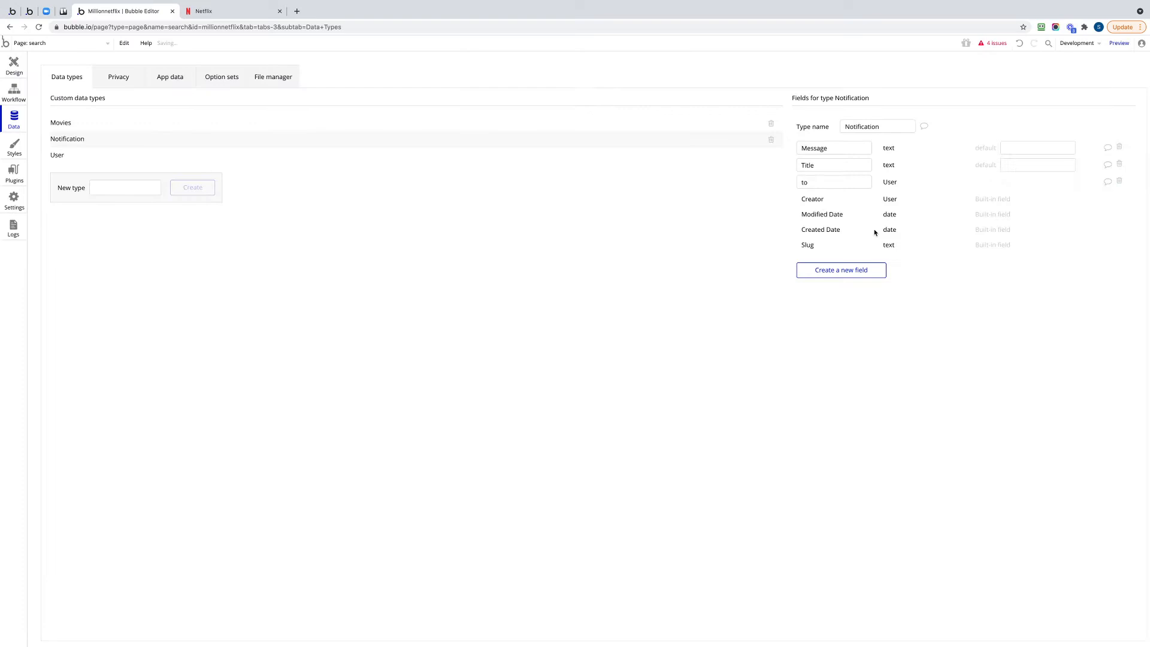
# Add a field named seenby to the Notification data type as a list of Users.
pyautogui.click(836, 270)
pyautogui.write('seenby')
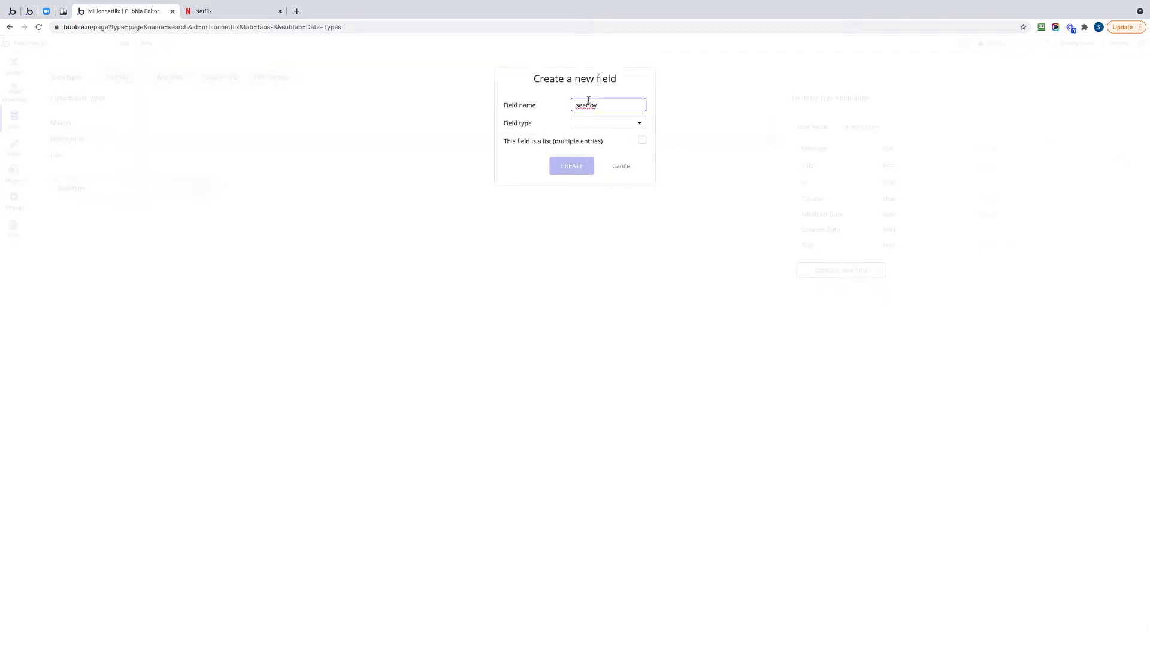
pyautogui.click(603, 123)
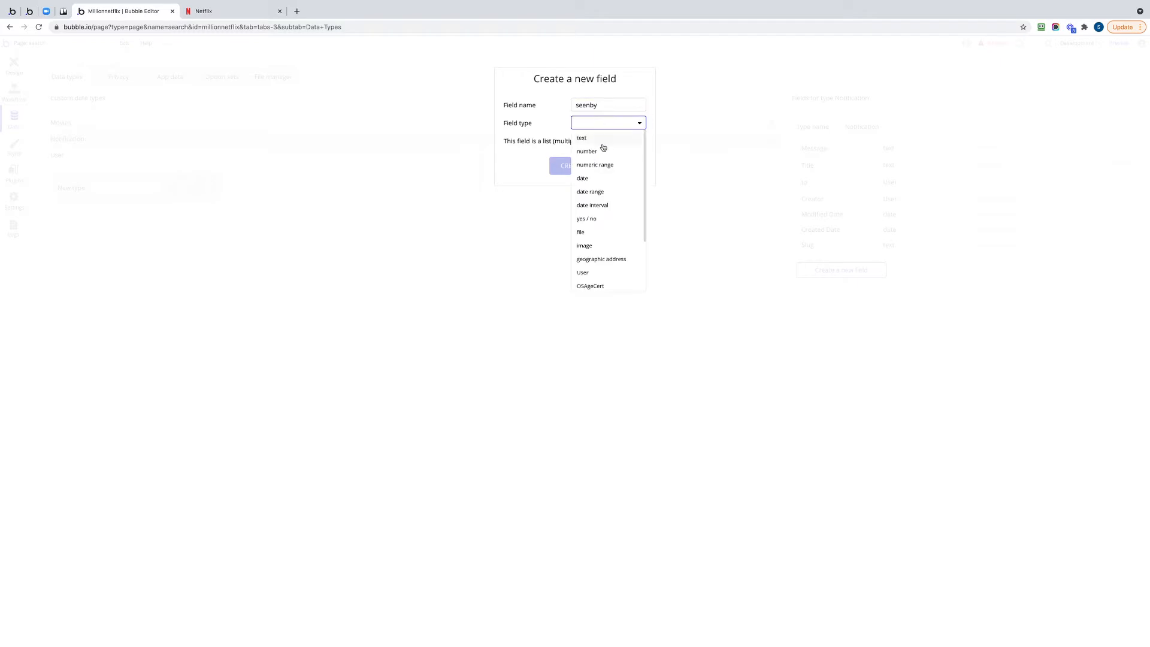
pyautogui.click(592, 275)
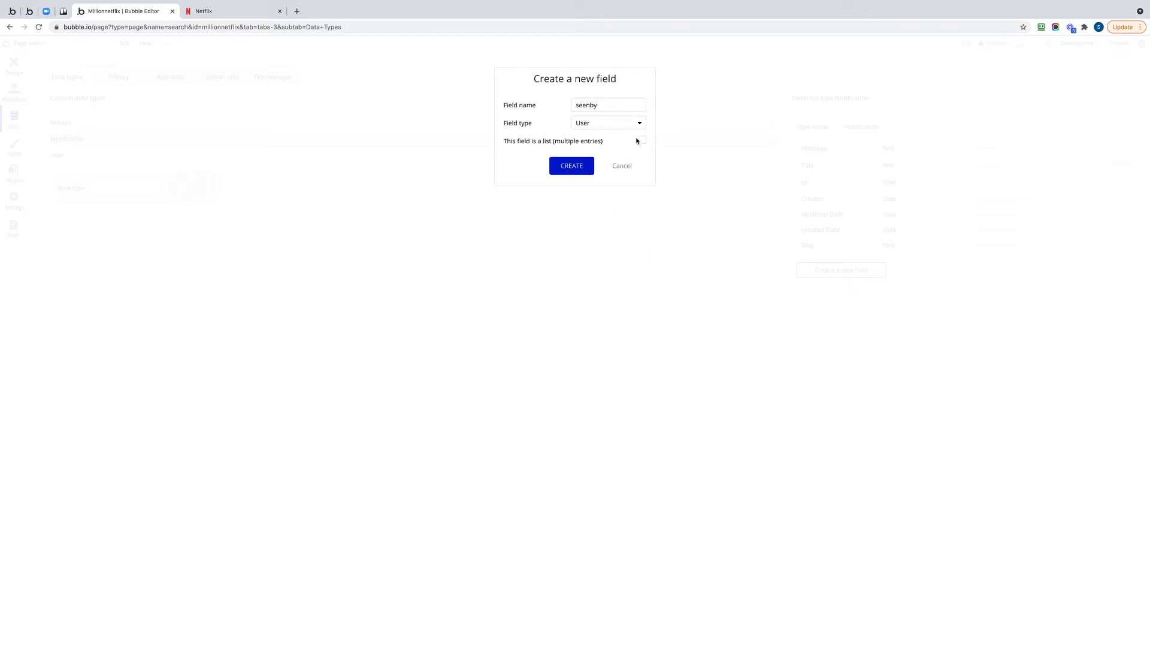
pyautogui.click(642, 140)
pyautogui.click(572, 169)
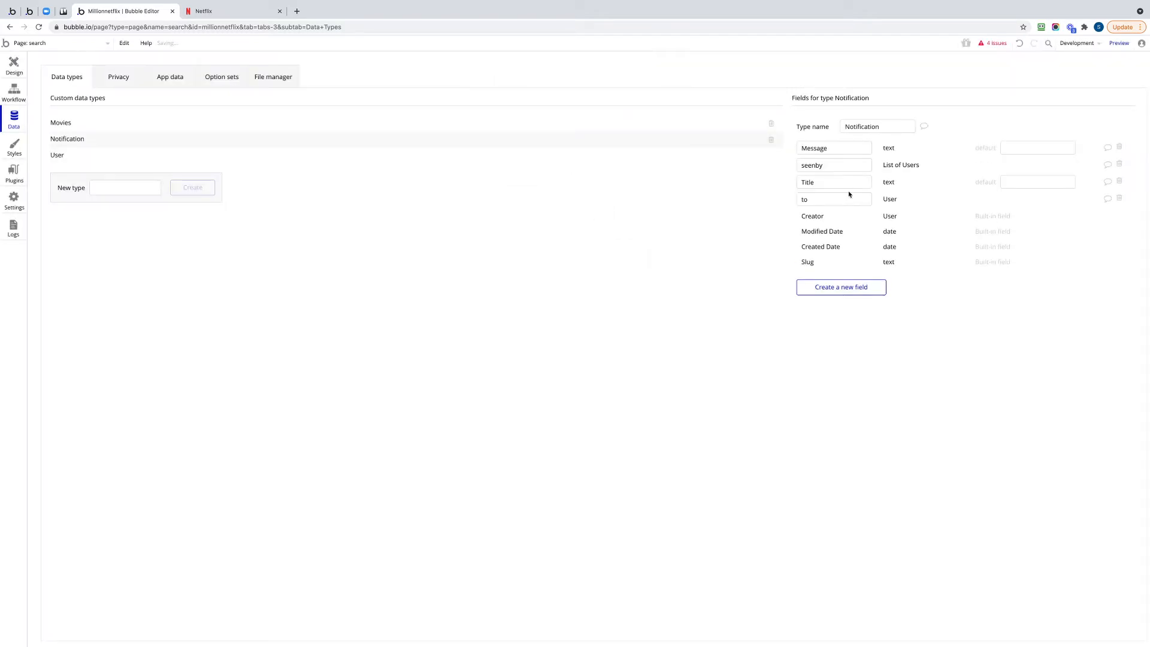
# Delete the single-entry "to" field from Notification and recreate it as a list of Users.
pyautogui.click(1120, 198)
pyautogui.click(825, 270)
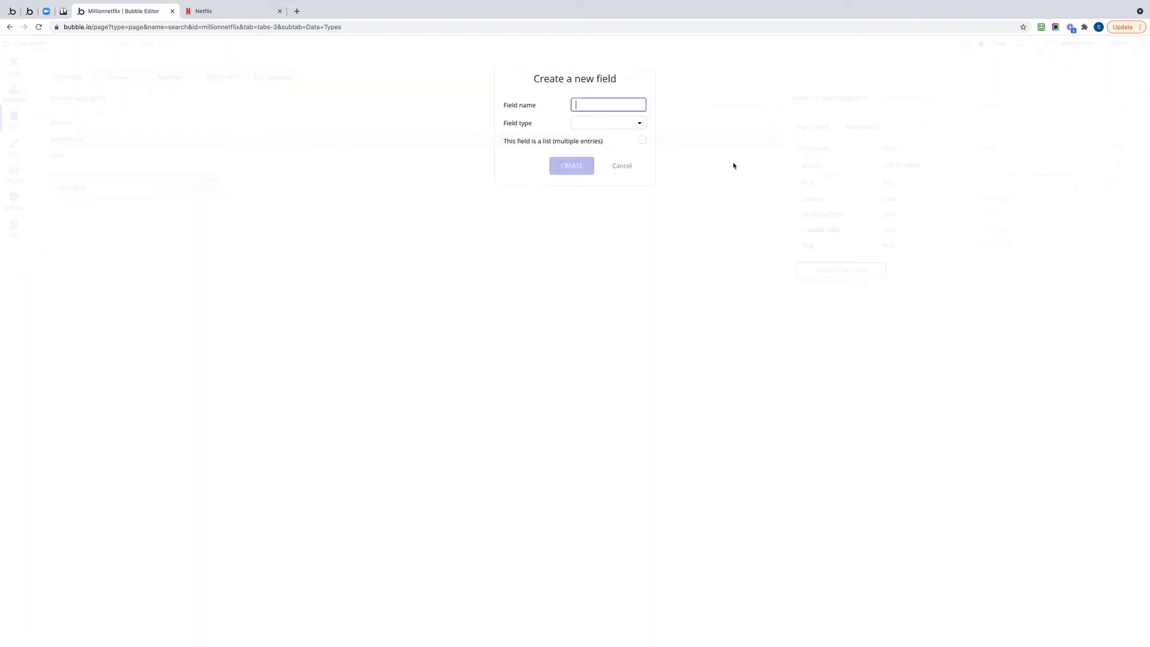
pyautogui.write('to')
pyautogui.click(587, 125)
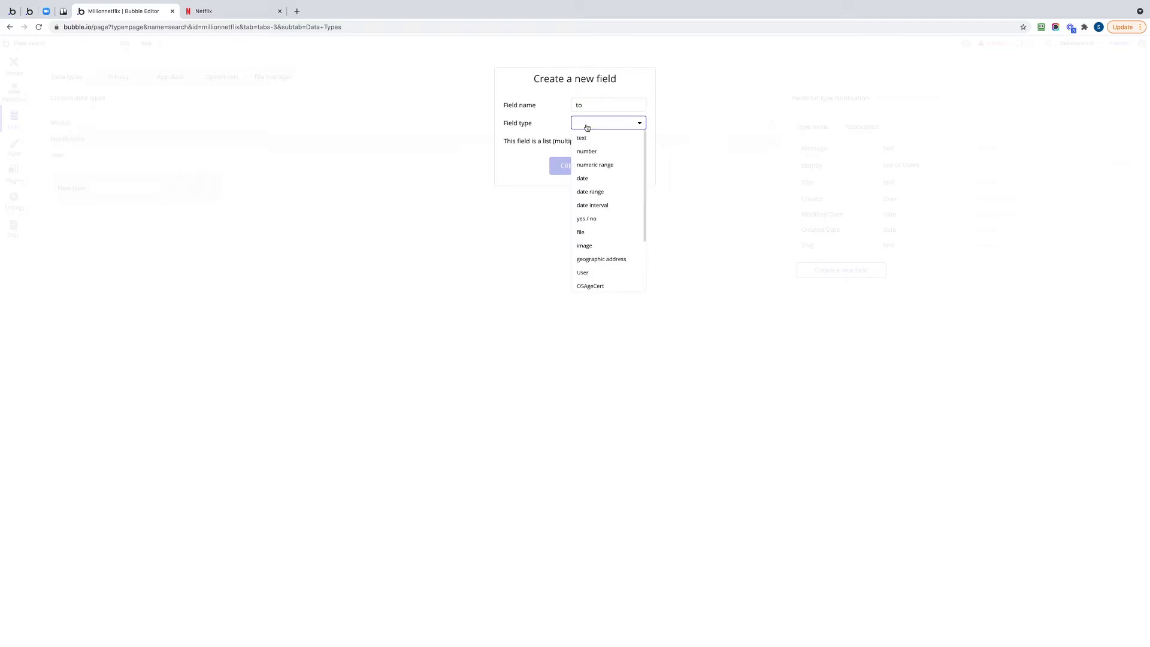
pyautogui.click(583, 274)
pyautogui.click(644, 140)
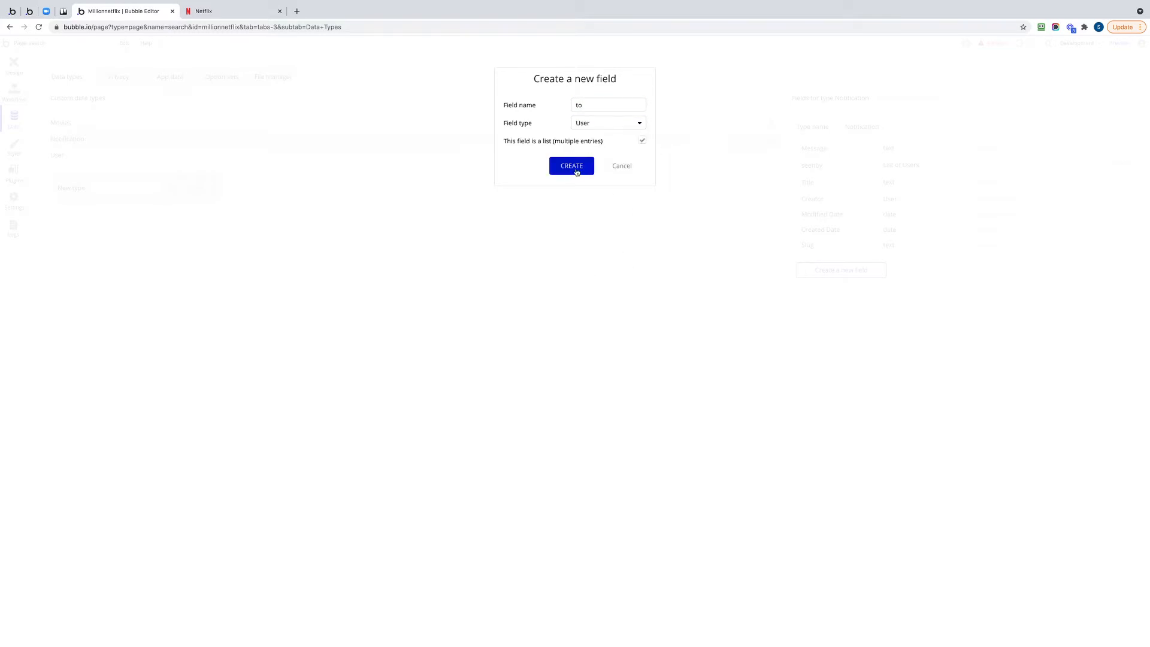
pyautogui.click(572, 166)
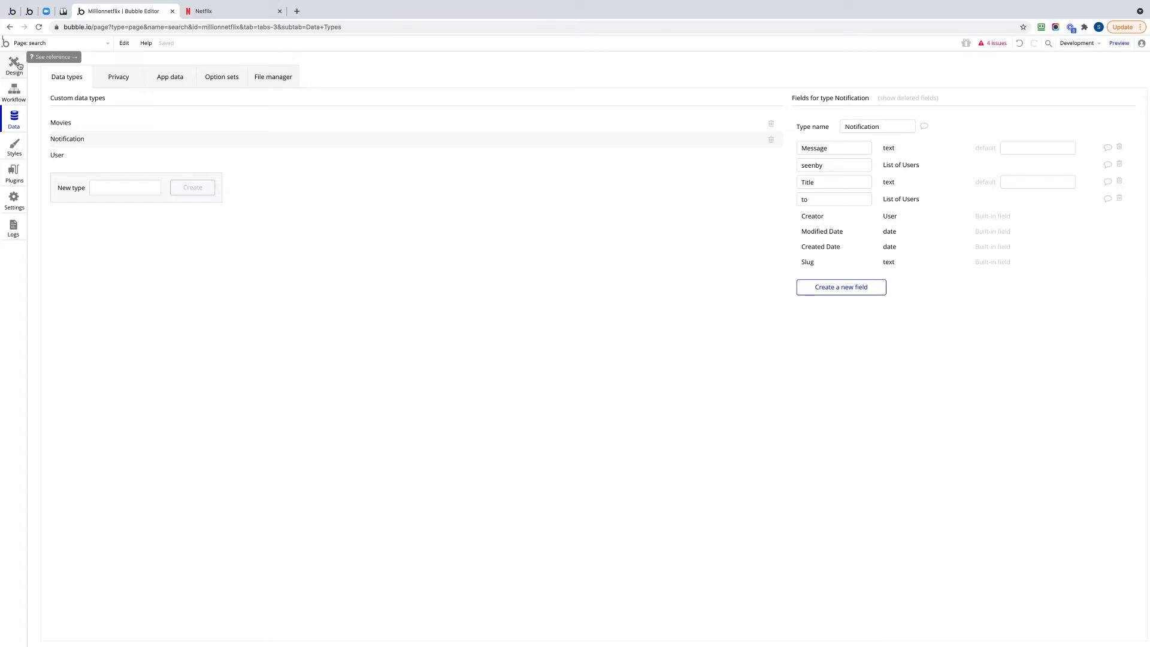
# Open the Header reusable element and define a new condition on its bell icon.
pyautogui.click(44, 43)
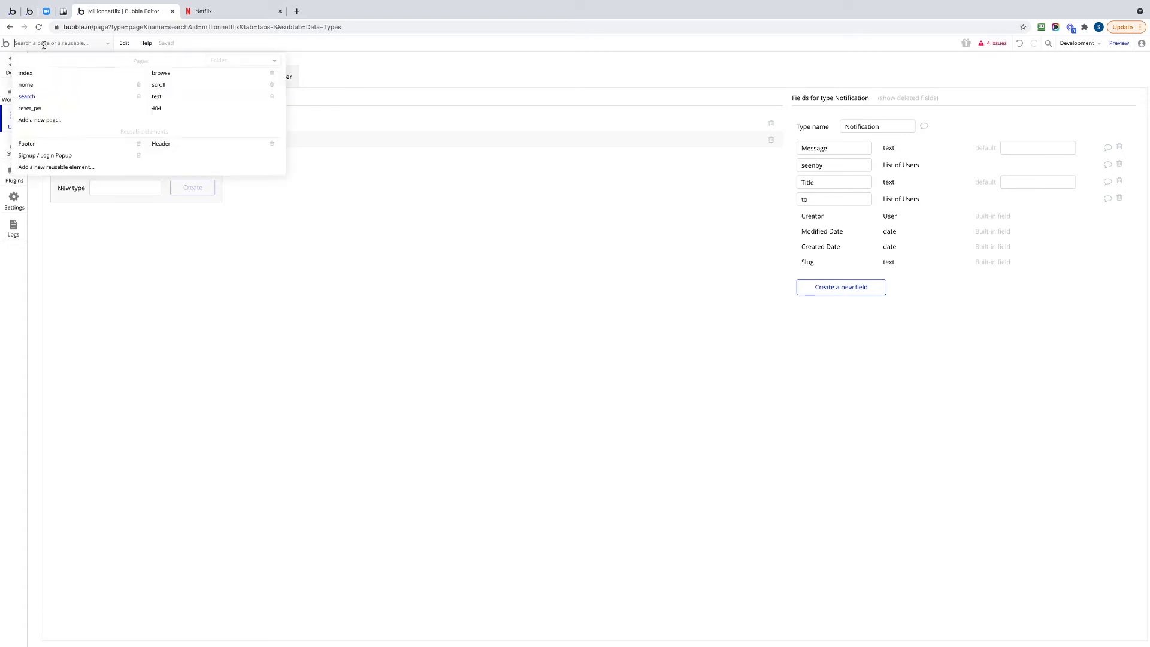
pyautogui.click(169, 148)
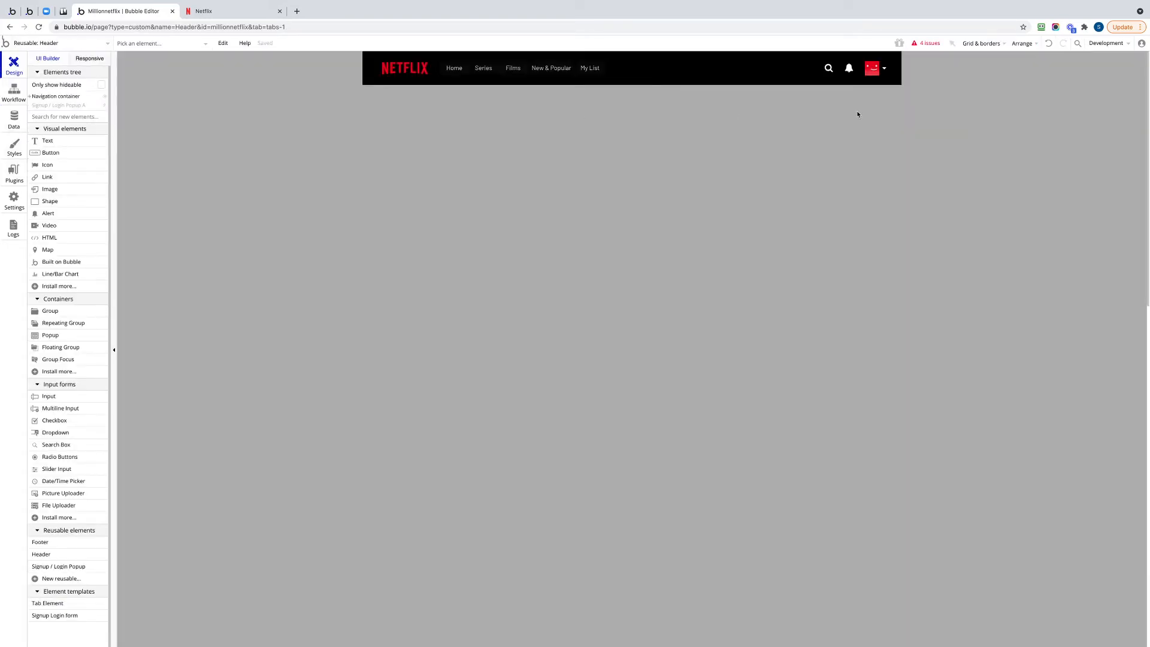
pyautogui.doubleClick(849, 68)
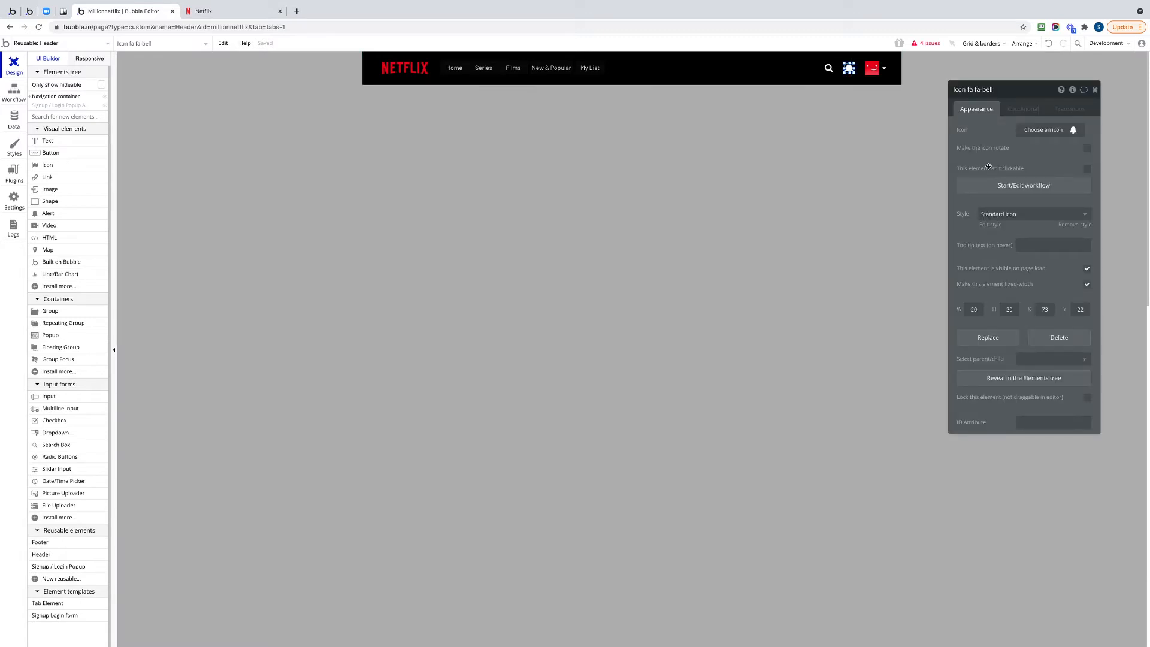
pyautogui.click(1026, 110)
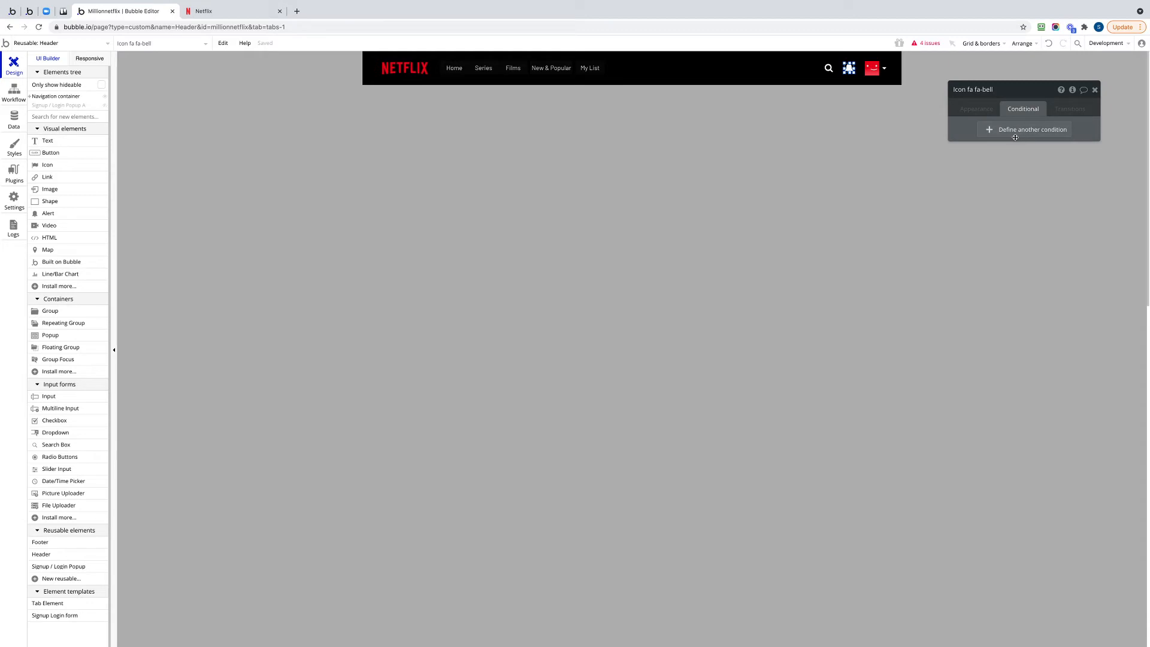
pyautogui.click(1017, 133)
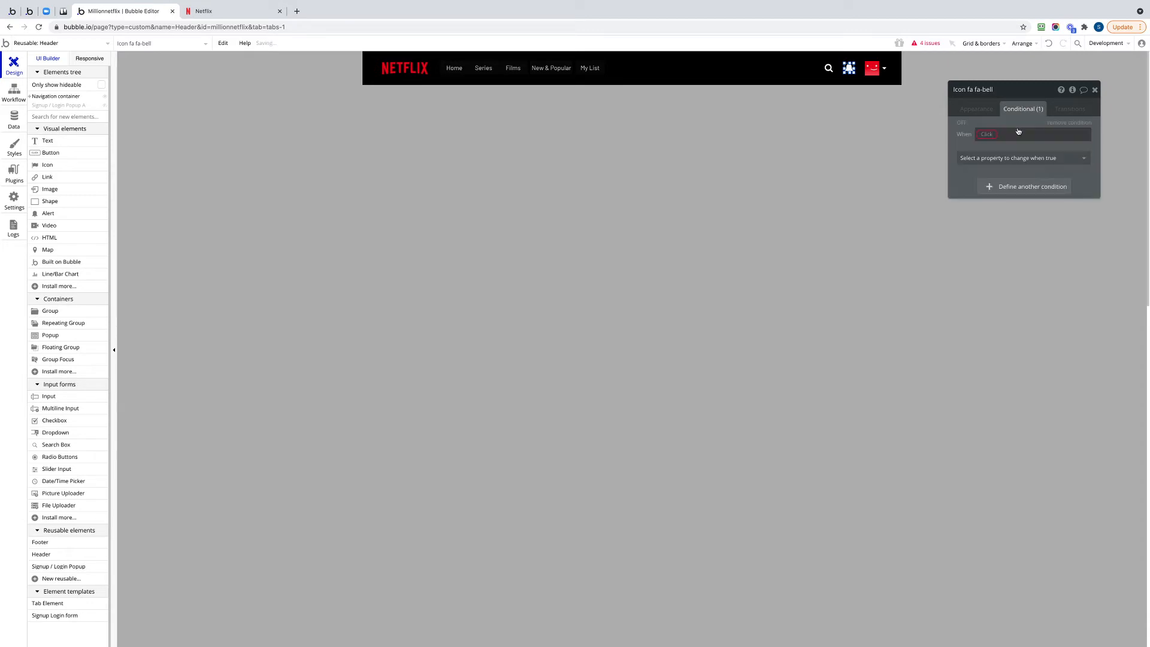
# Base the bell icon's condition on a search for Notification entries.
pyautogui.click(994, 134)
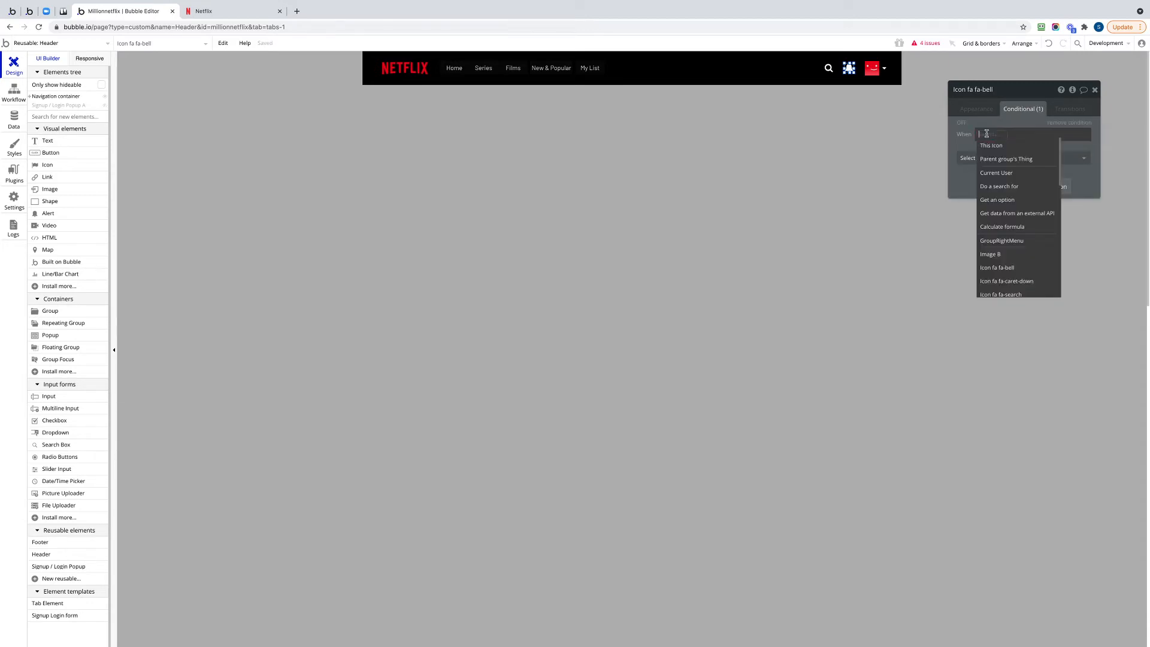
pyautogui.click(1011, 187)
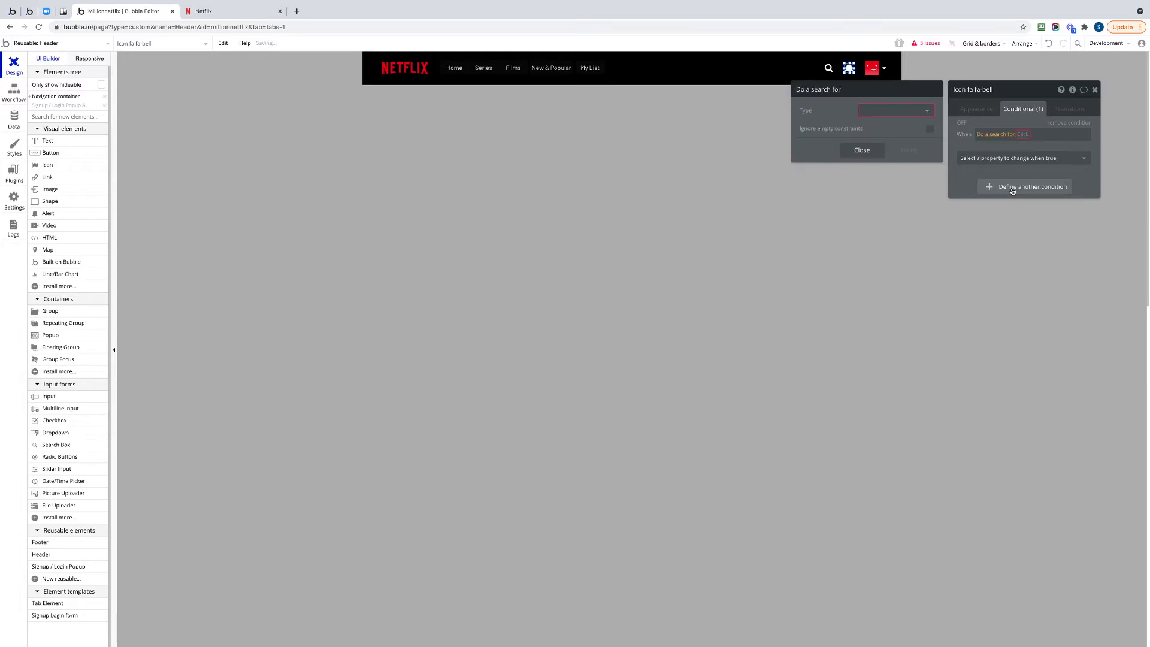
pyautogui.click(896, 111)
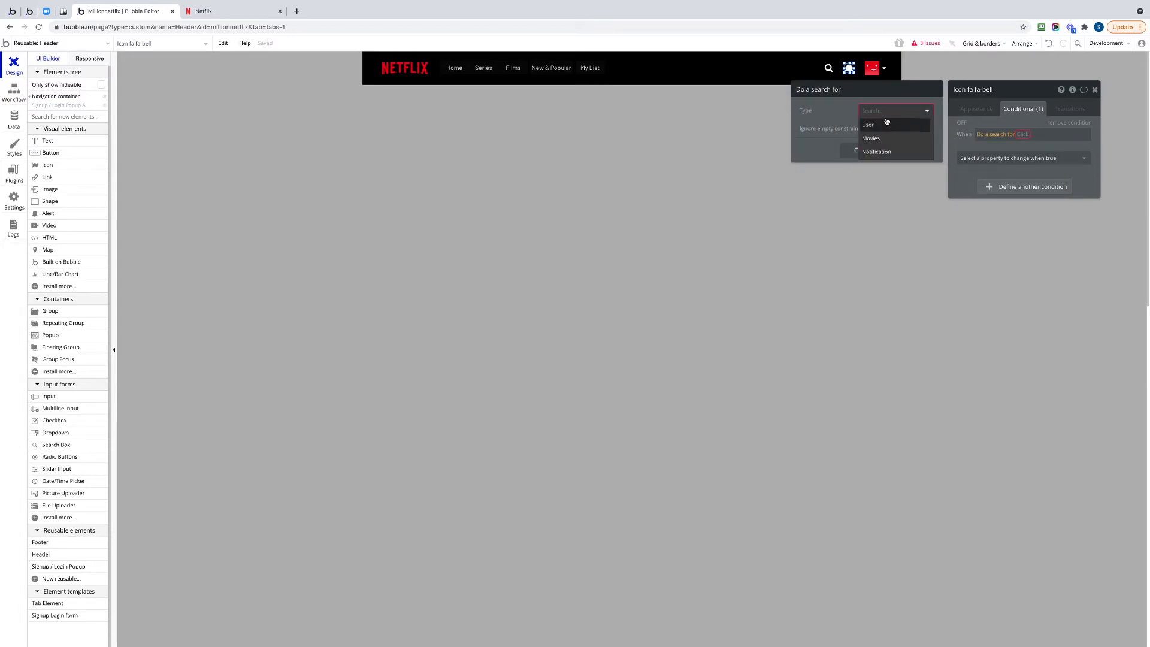
pyautogui.click(888, 153)
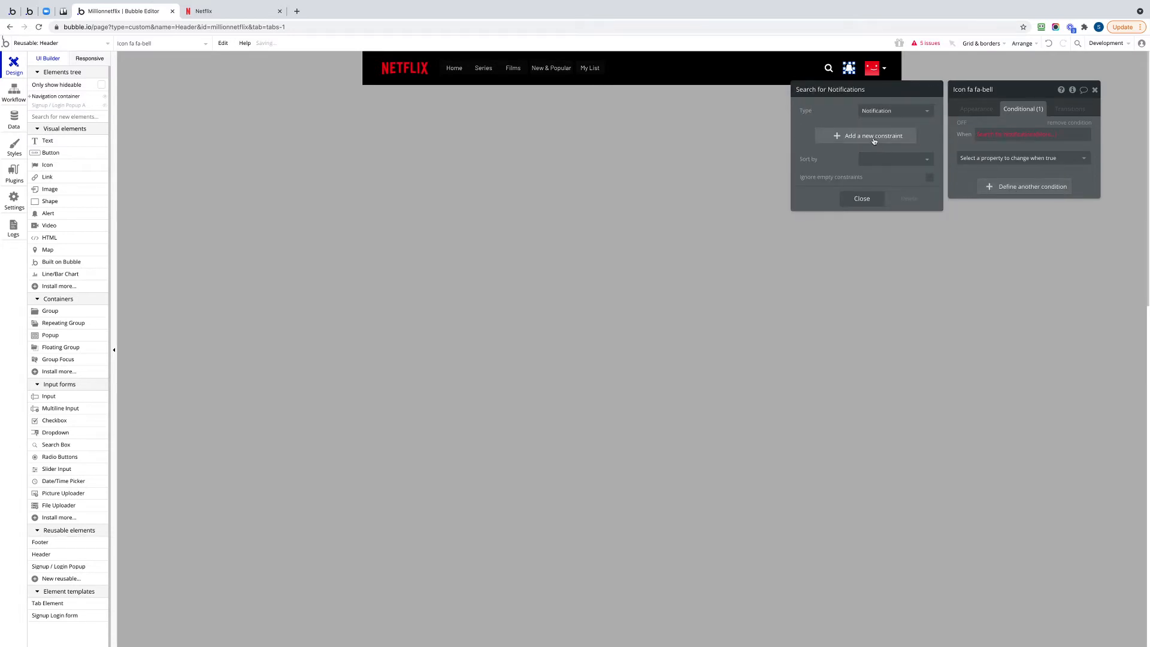
# Constrain the notification search to entries whose "to" field contains the Current User.
pyautogui.click(874, 138)
pyautogui.click(816, 135)
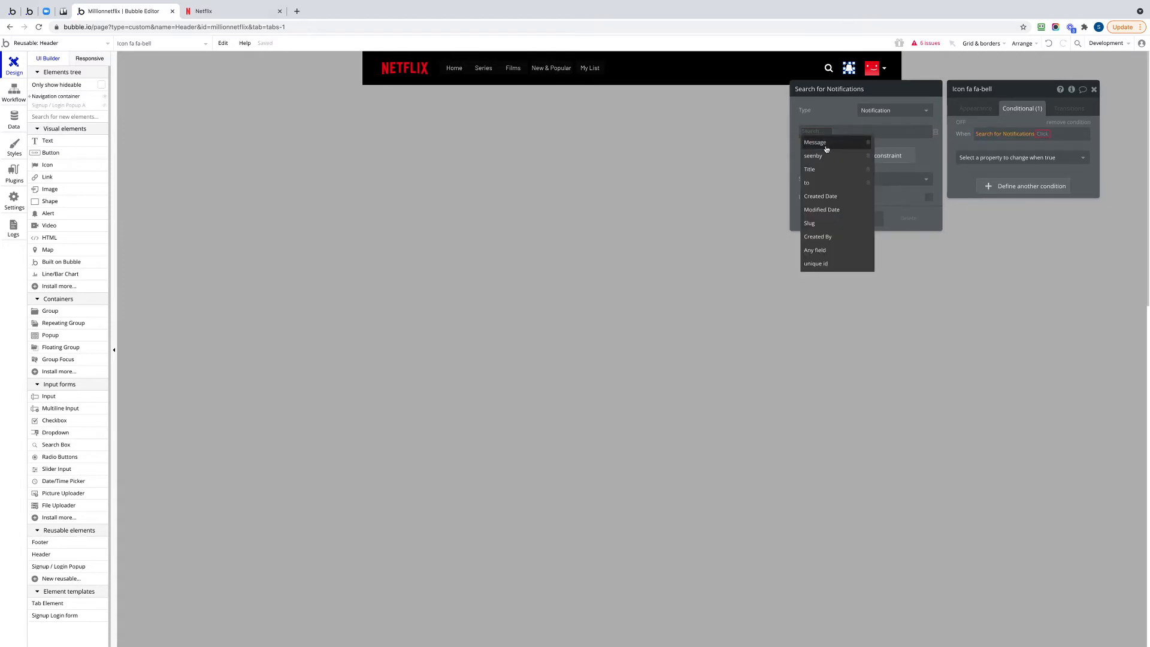
pyautogui.click(822, 184)
pyautogui.click(815, 133)
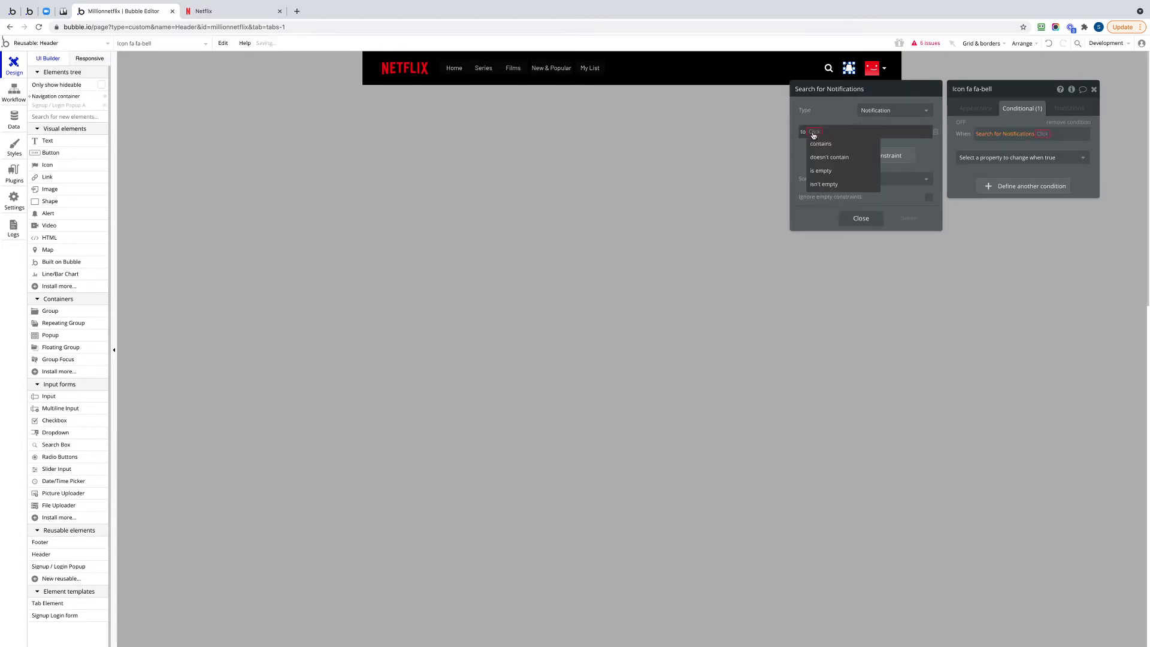
pyautogui.click(818, 145)
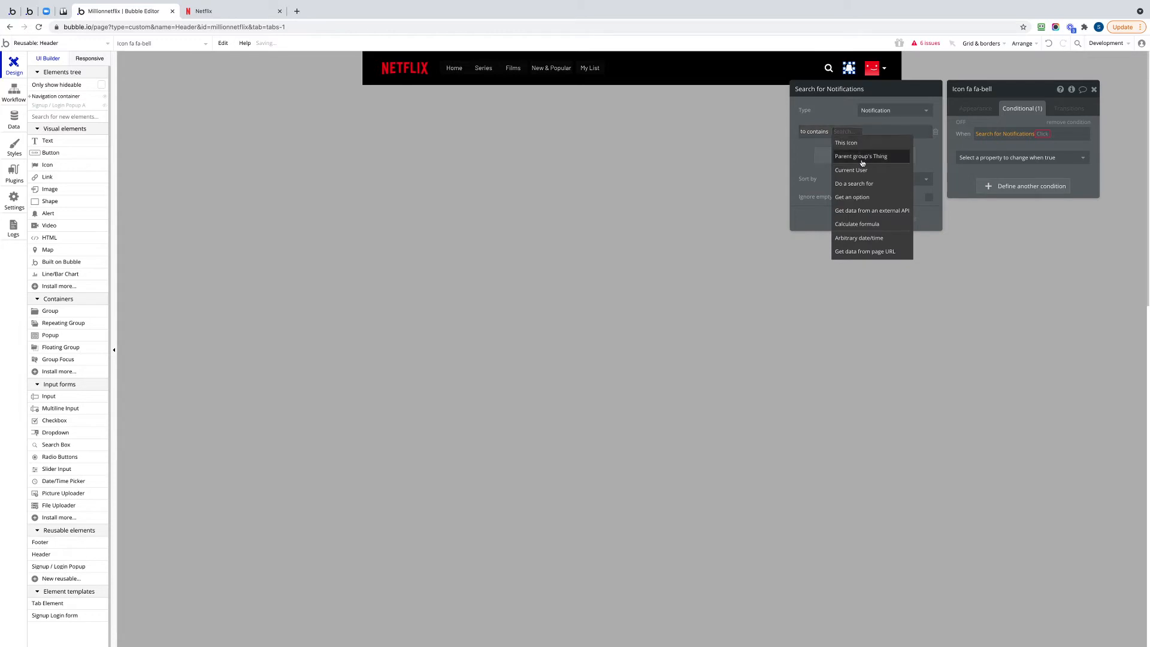
pyautogui.click(853, 171)
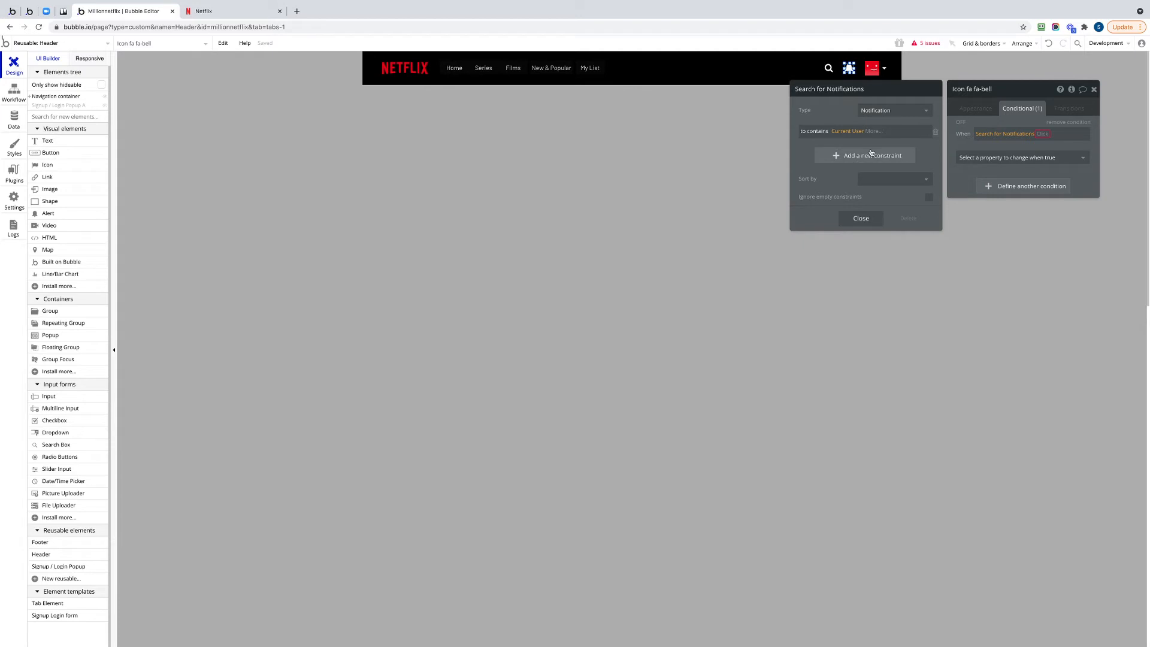
# Add a second constraint to the notification search requiring that seenby doesn't contain the Current User.
pyautogui.click(835, 157)
pyautogui.click(809, 150)
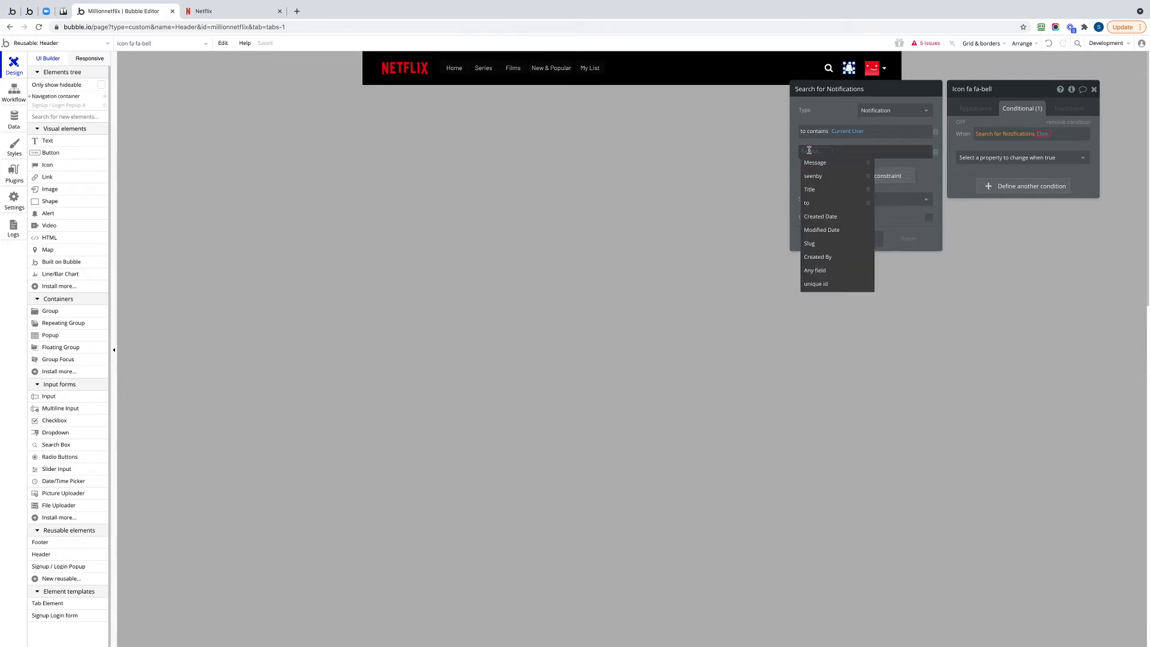
pyautogui.click(832, 178)
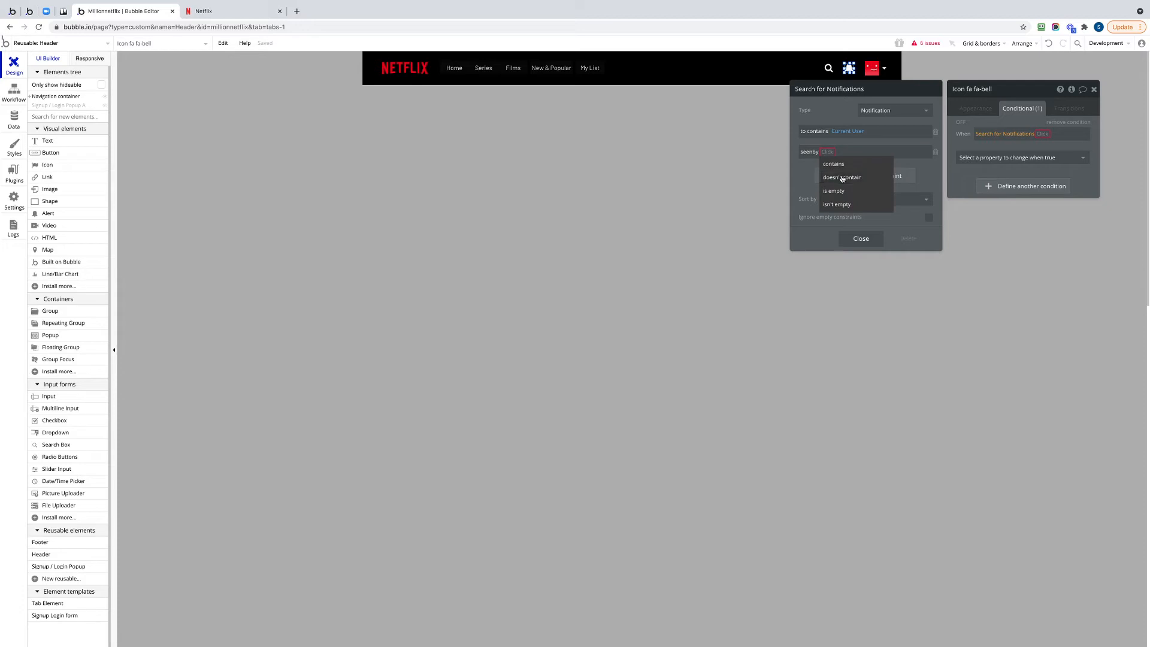
pyautogui.click(845, 177)
pyautogui.click(867, 152)
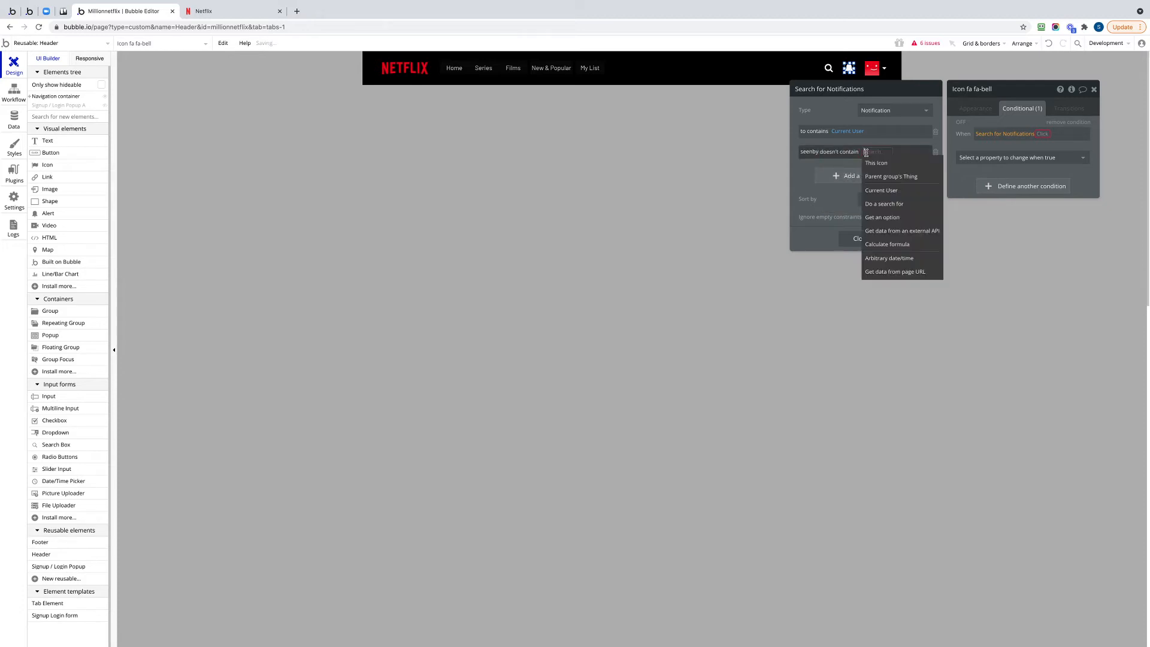
pyautogui.click(885, 190)
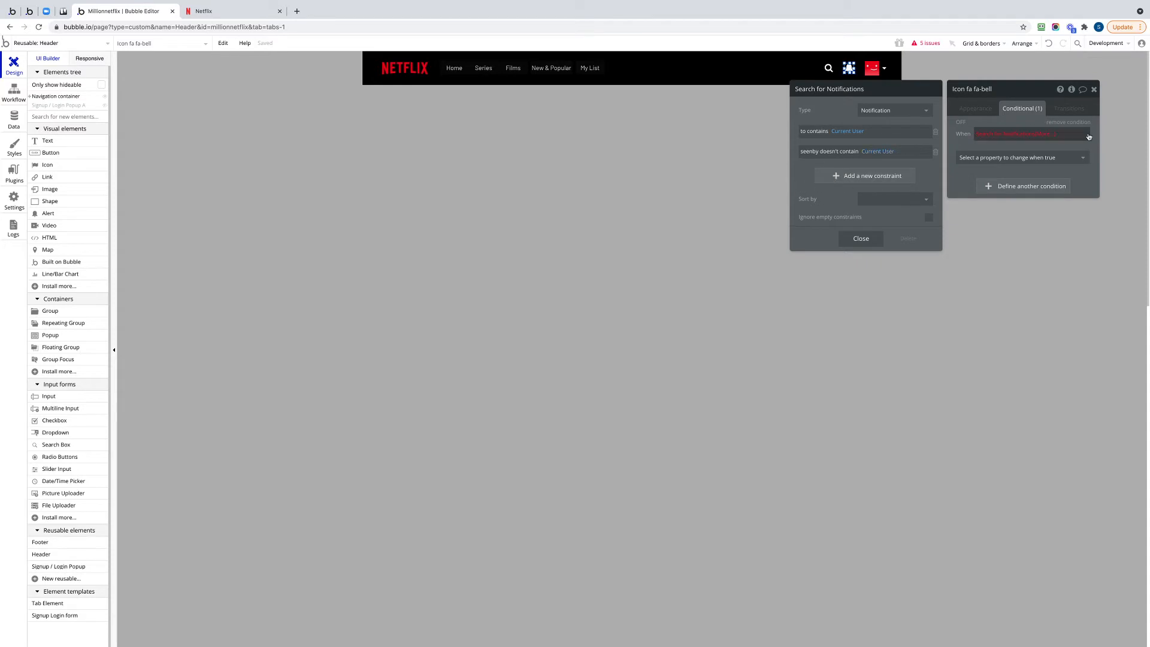
# Complete the bell icon's condition so it applies when the notification search's count is greater than 0.
pyautogui.click(1043, 134)
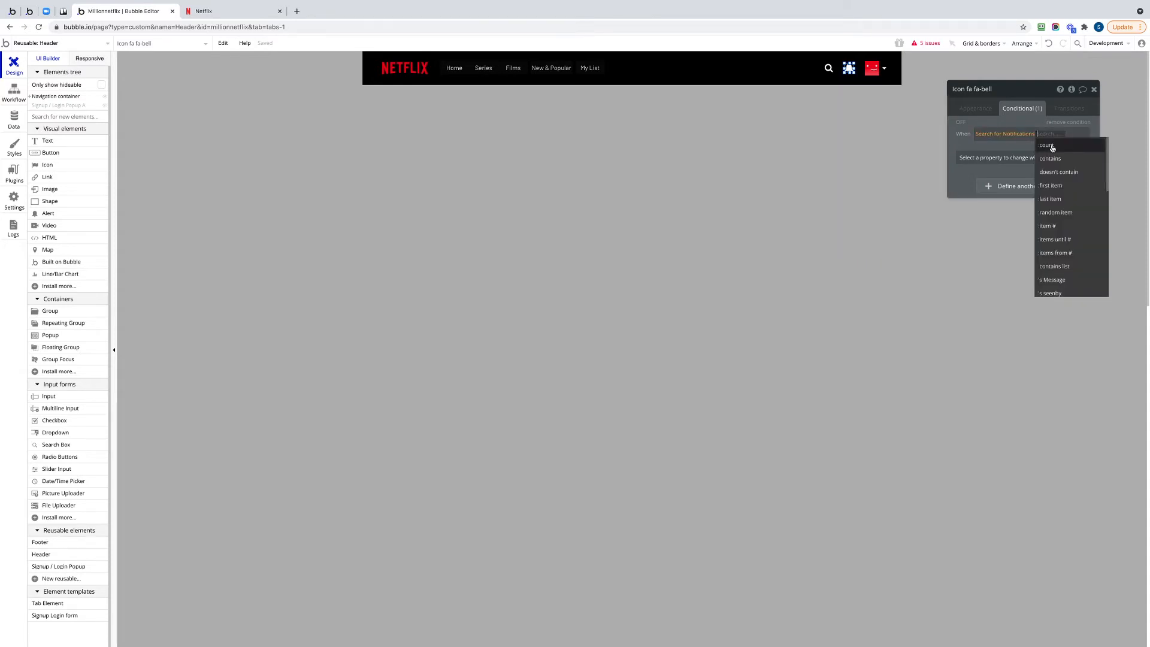
pyautogui.click(1053, 147)
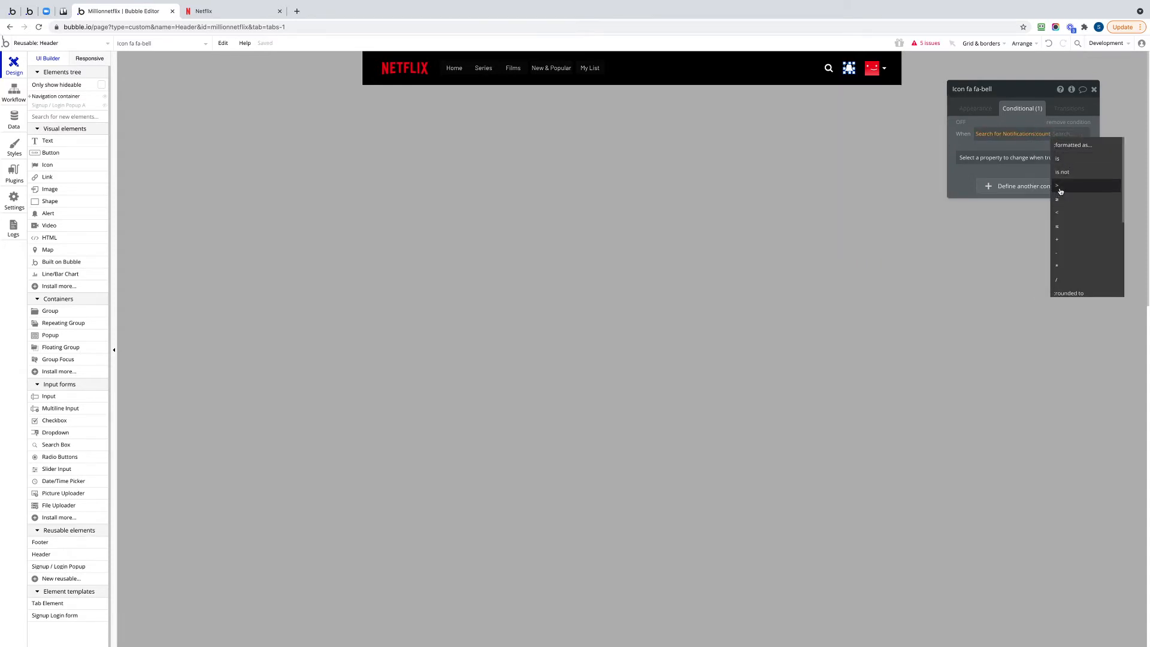
pyautogui.click(1060, 192)
pyautogui.write('0')
pyautogui.press('Return')
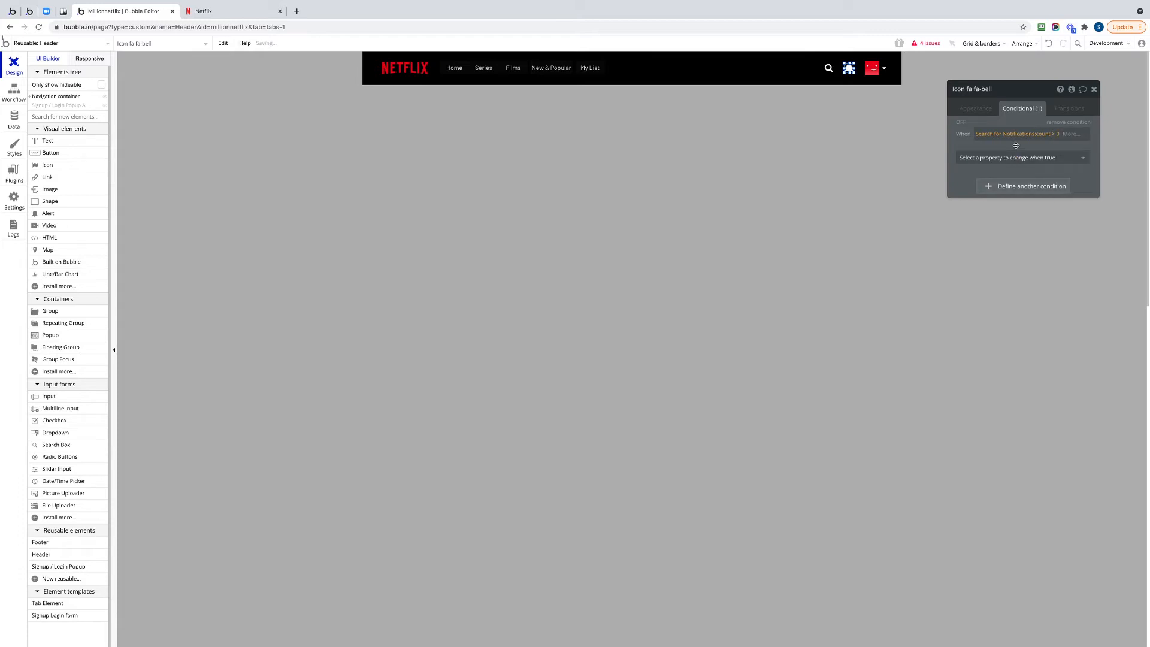
# Make the condition change the bell's icon color to the red #D62755 and close the icon's properties.
pyautogui.click(1018, 158)
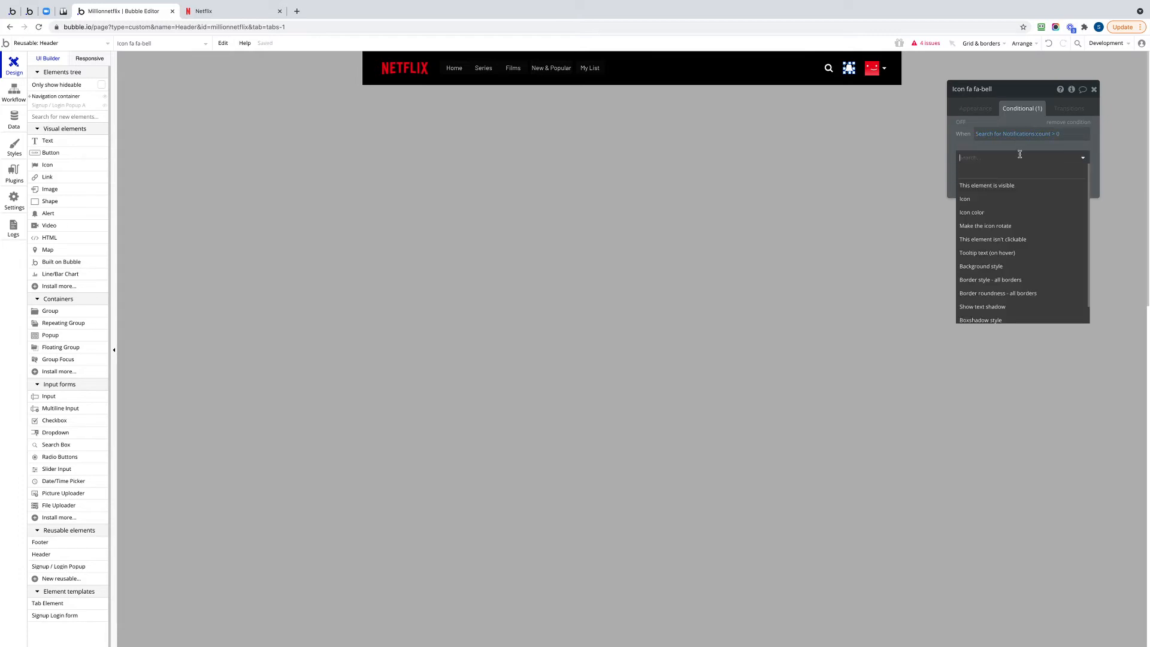
pyautogui.click(982, 214)
pyautogui.click(1039, 154)
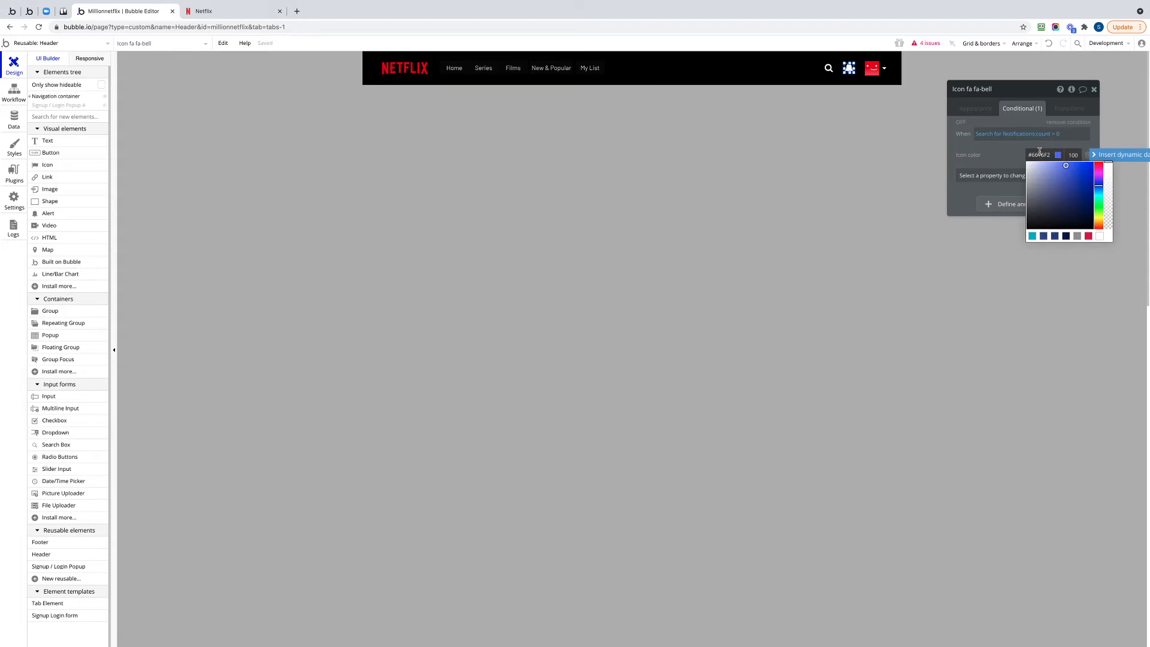
pyautogui.click(1089, 237)
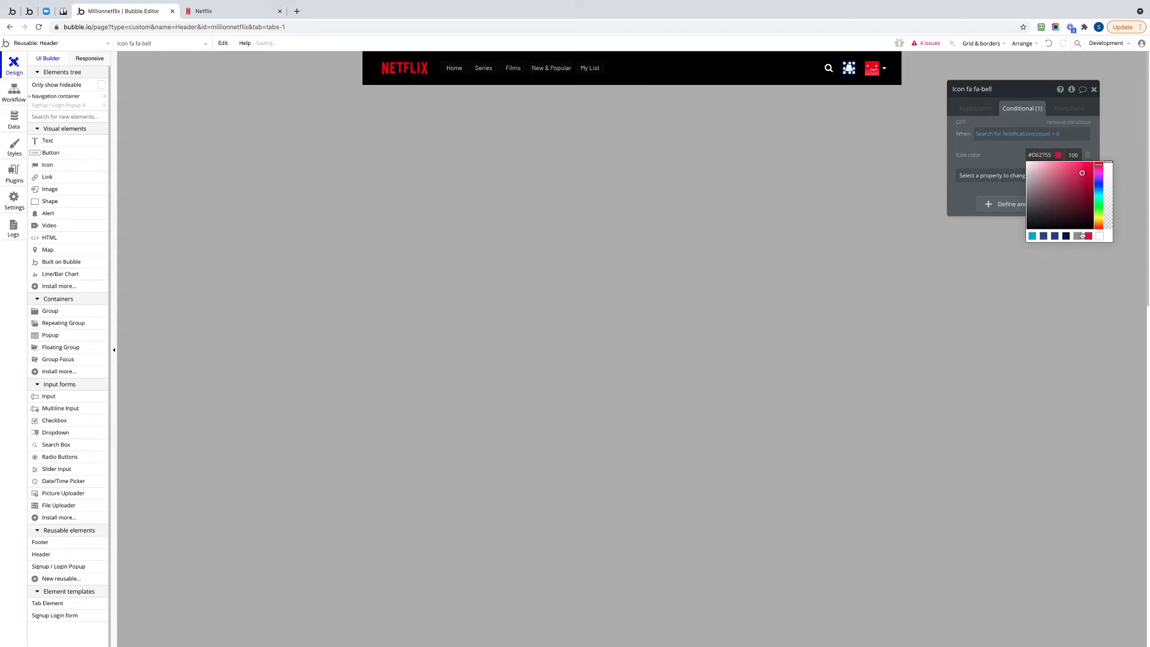
pyautogui.click(1001, 153)
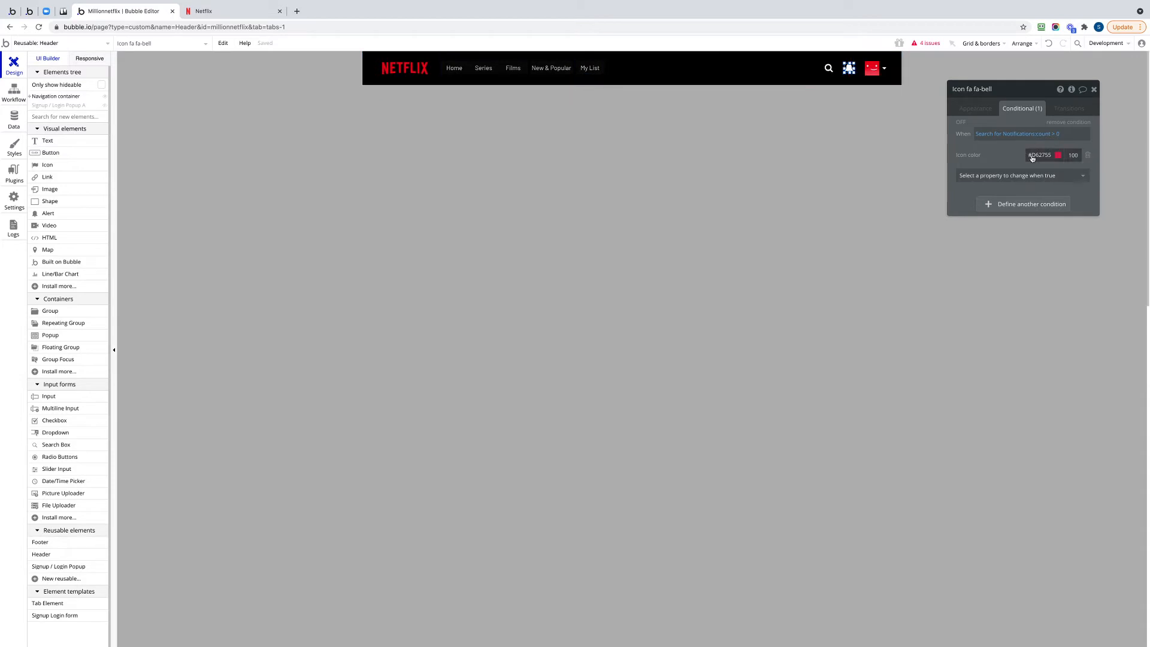
pyautogui.click(1095, 90)
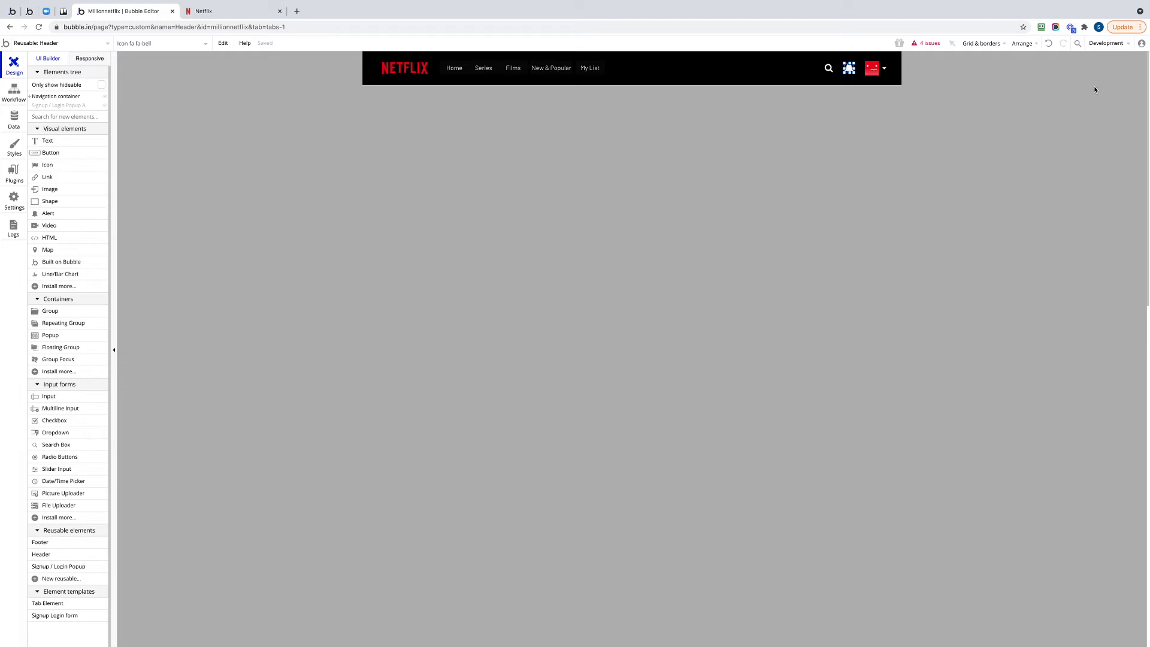
# Create a new blank page named admin.
pyautogui.click(62, 44)
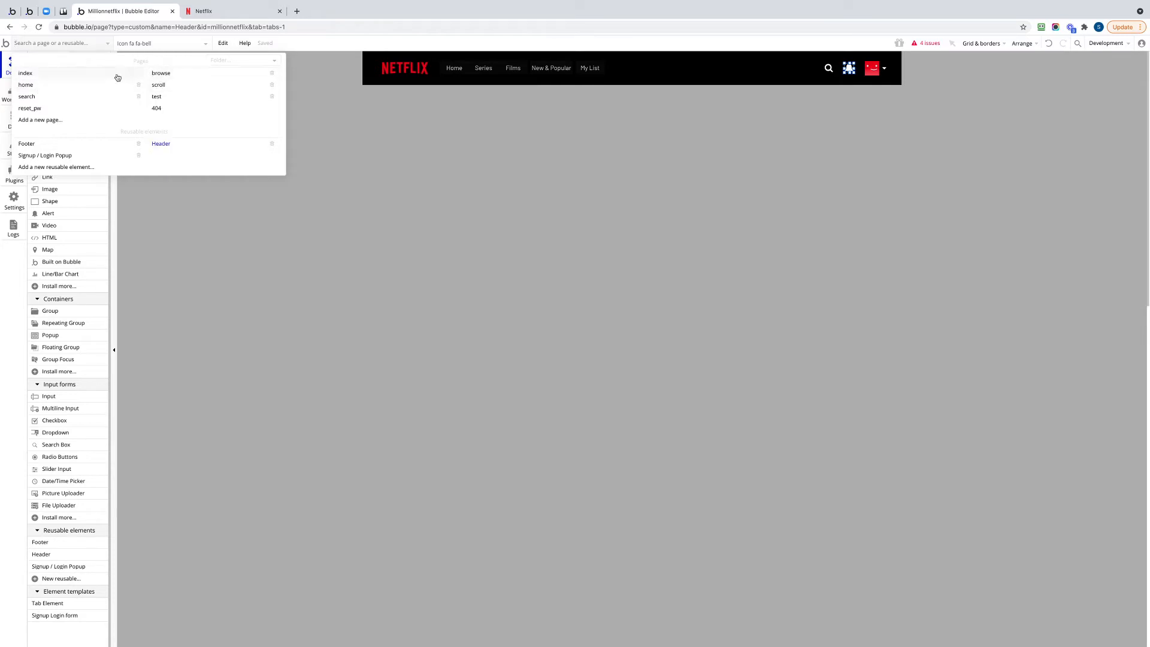
pyautogui.click(53, 87)
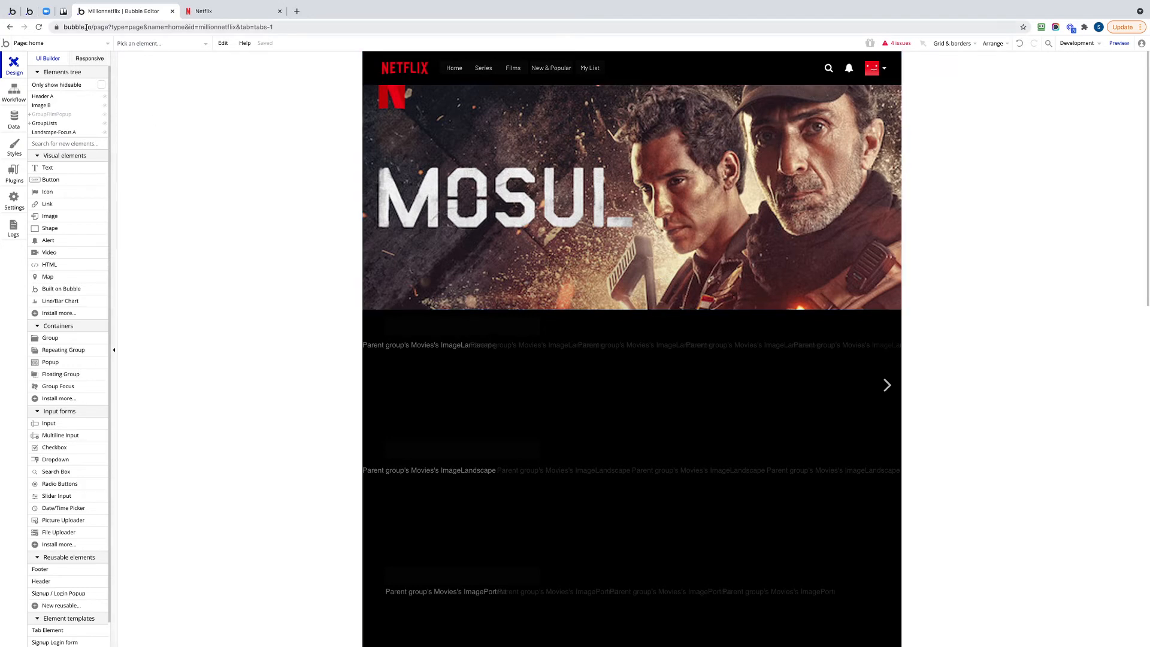
pyautogui.click(76, 43)
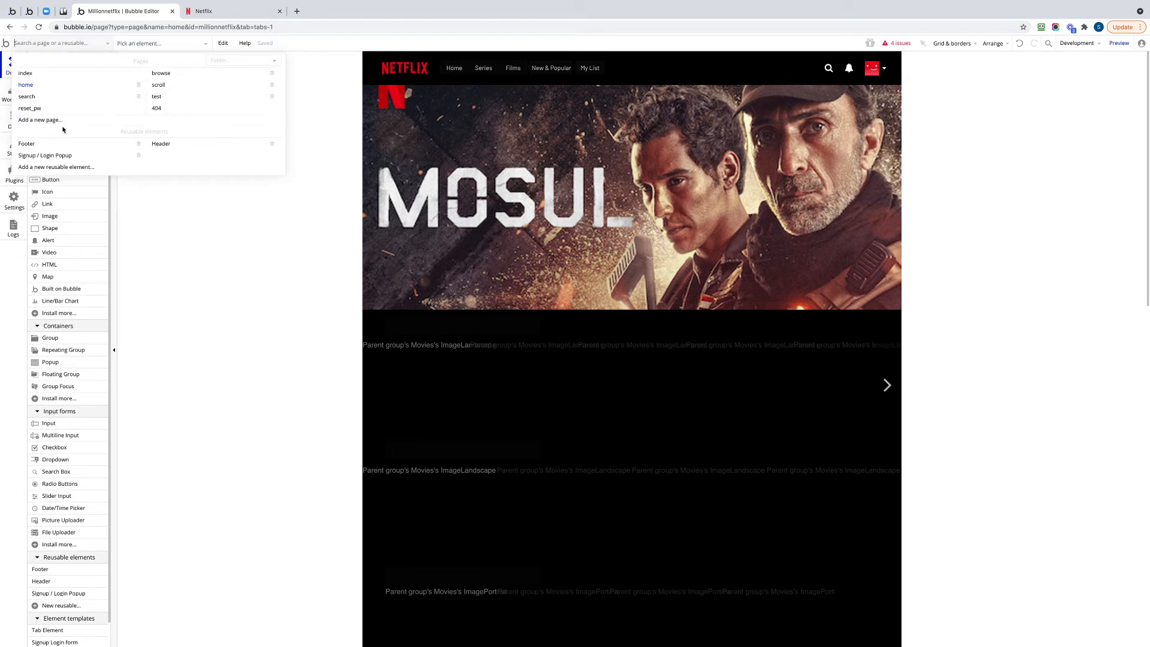
pyautogui.click(40, 120)
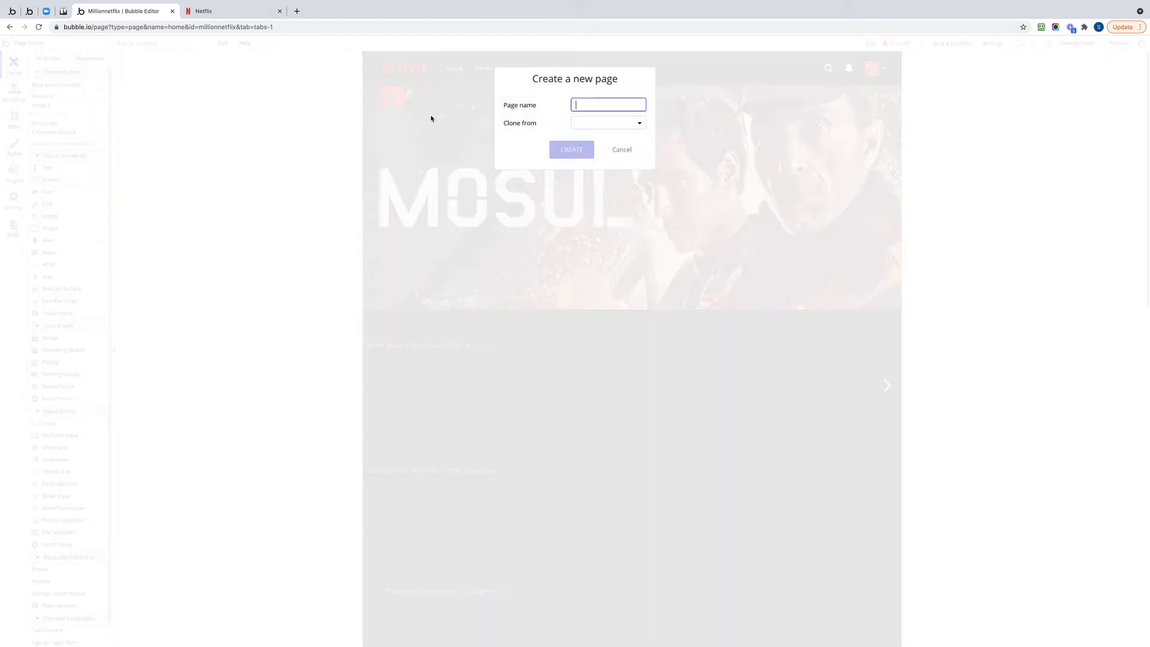
pyautogui.write('admin')
pyautogui.click(571, 151)
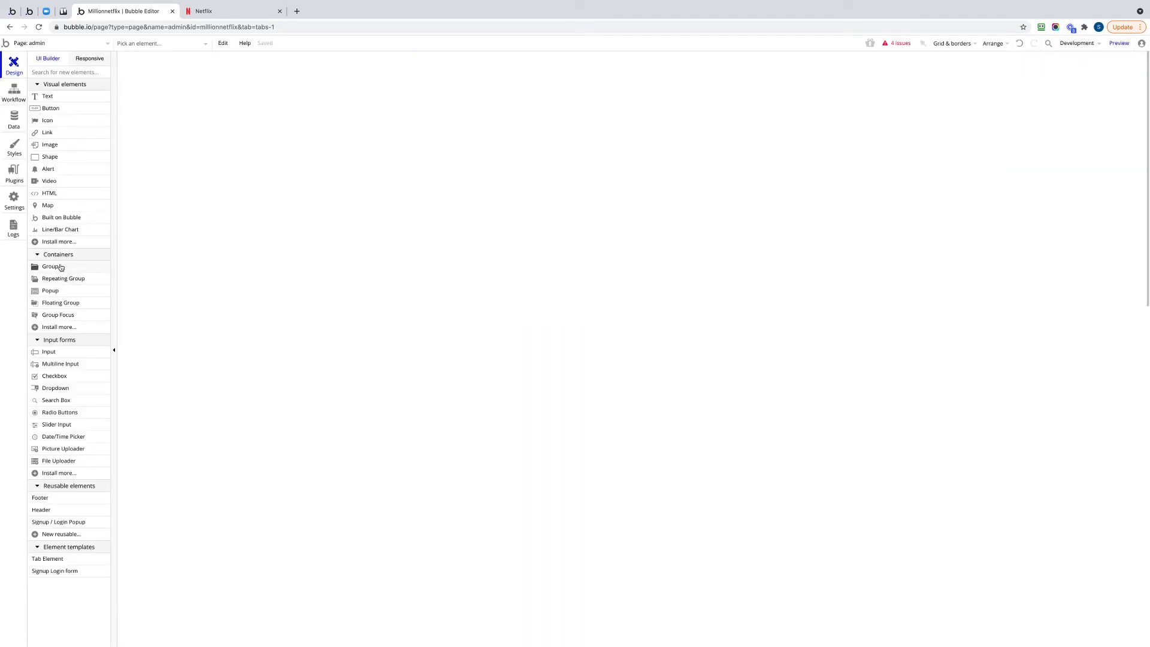
# Draw a group about 613 by 437 px near the top of the admin page and name it GroupNotificationAdd.
pyautogui.click(60, 268)
pyautogui.moveTo(491, 90); pyautogui.dragTo(768, 228)
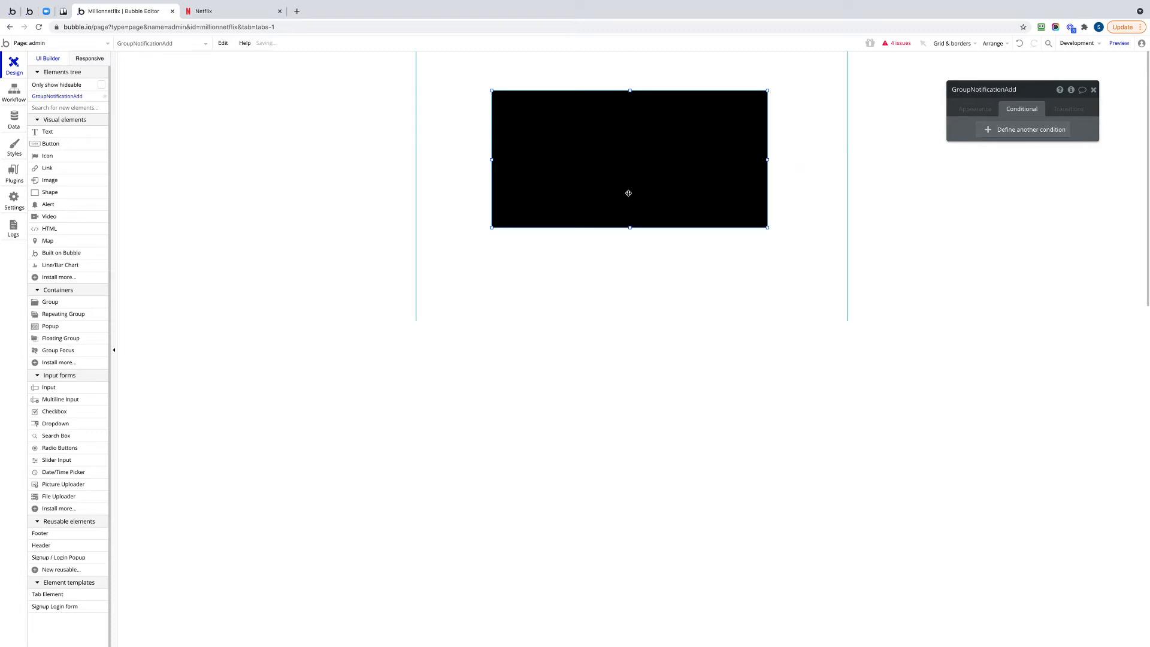
pyautogui.moveTo(630, 228); pyautogui.dragTo(622, 289)
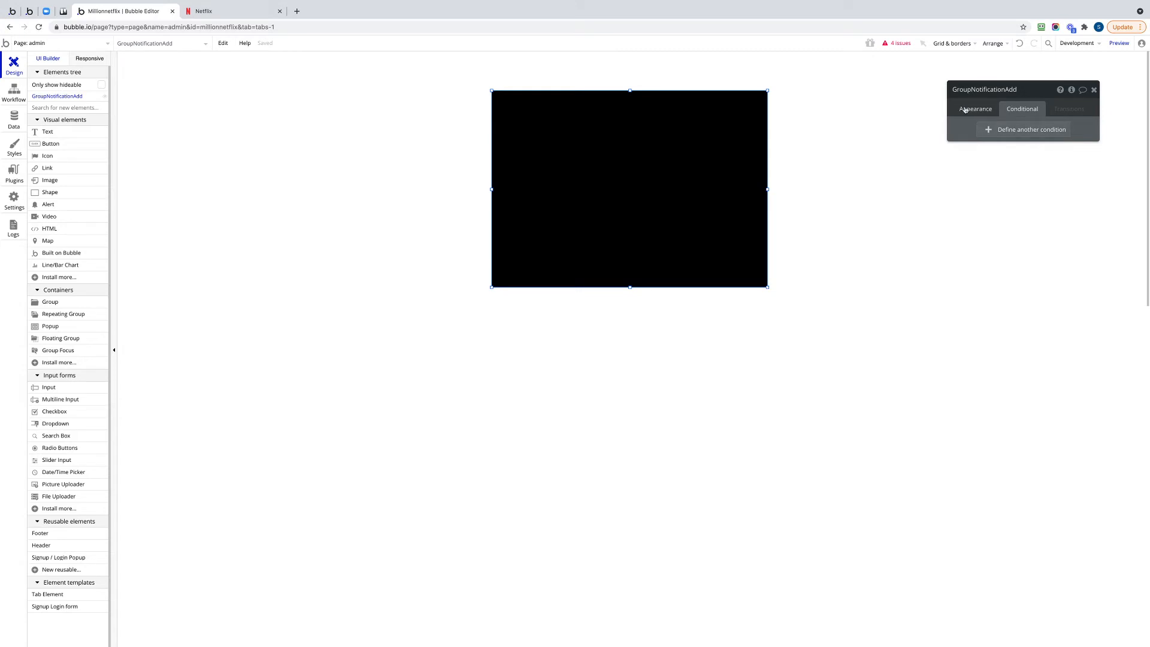
# Apply the Transparent style to GroupNotificationAdd.
pyautogui.click(966, 110)
pyautogui.click(1019, 218)
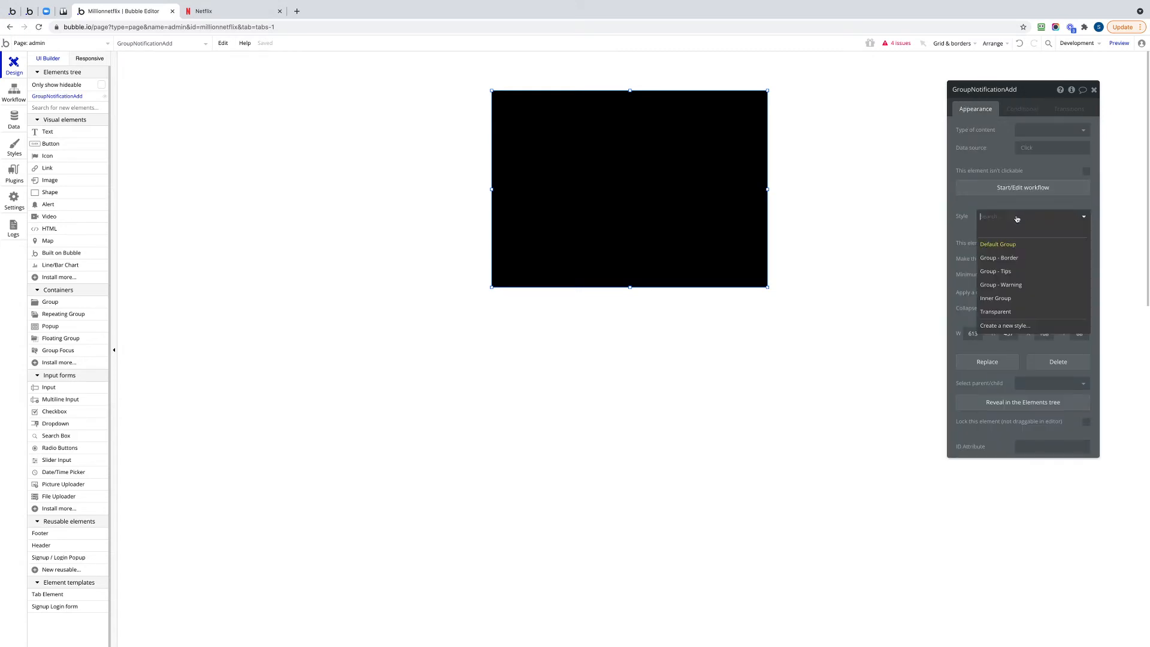
pyautogui.click(996, 312)
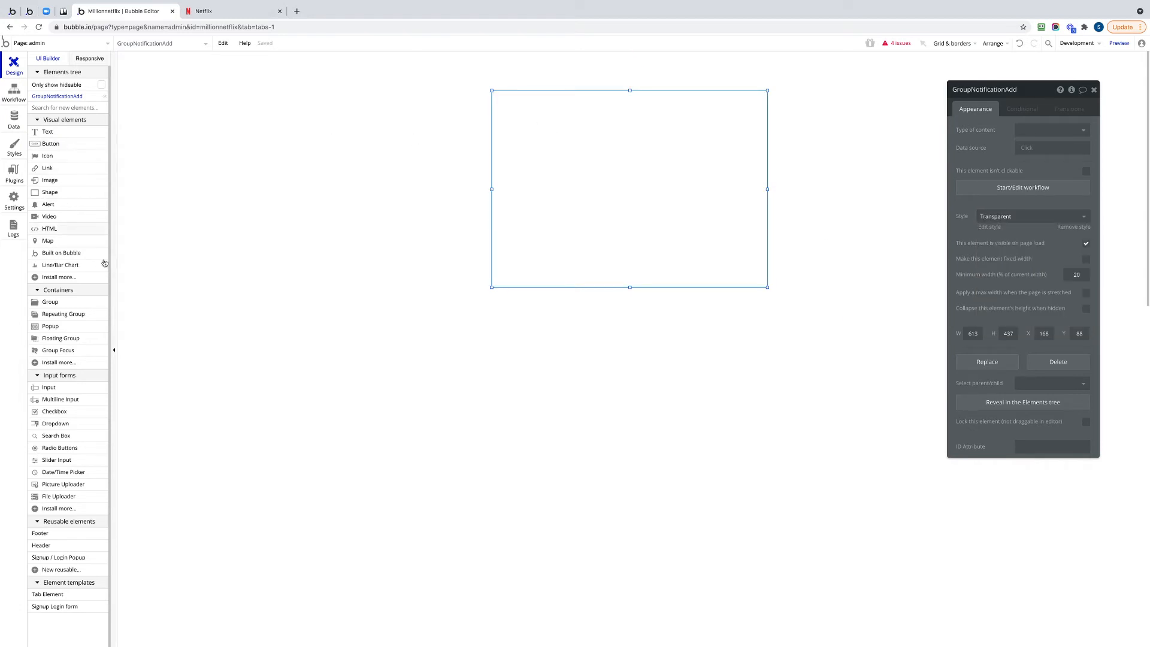
# Add an input about 271 by 41 px in the upper part of the group and name it InputNotificationTitle.
pyautogui.click(46, 388)
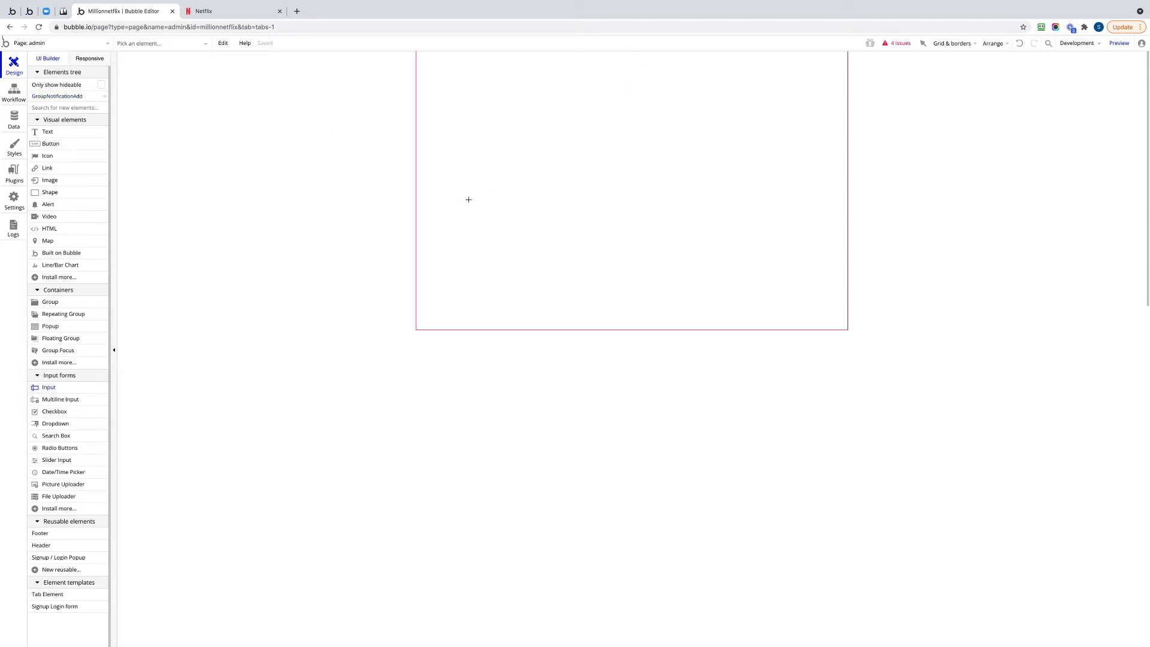
pyautogui.moveTo(515, 123)
pyautogui.mouseDown()
pyautogui.moveTo(592, 149)
pyautogui.moveTo(639, 142)
pyautogui.mouseUp()
pyautogui.click(979, 87)
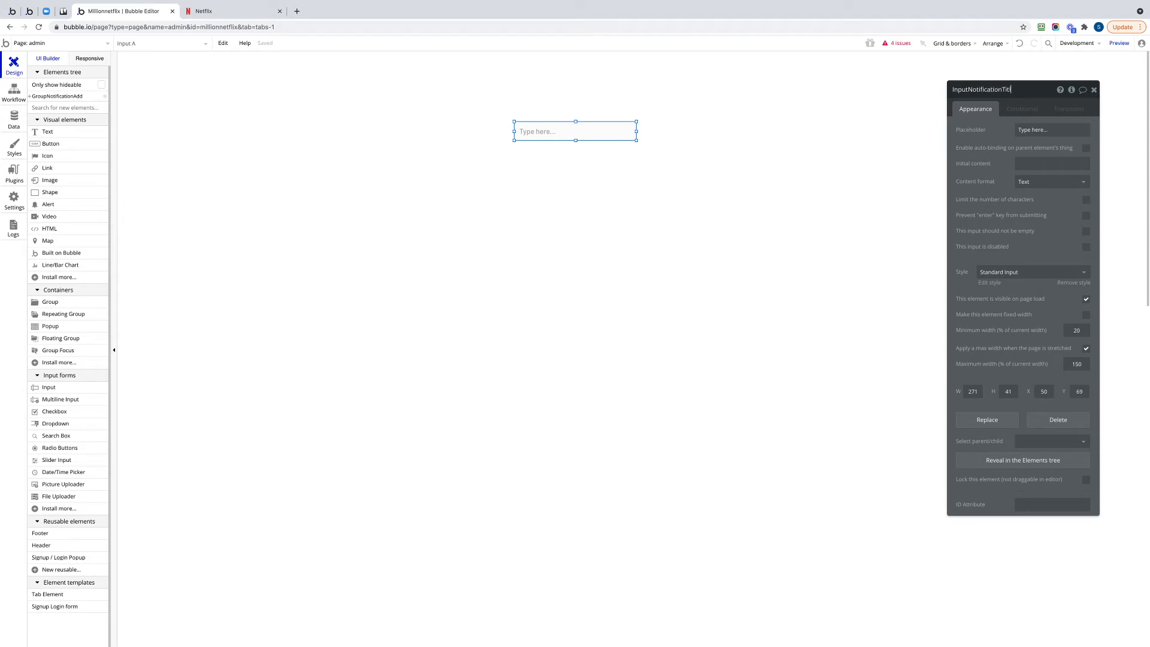
pyautogui.click(652, 187)
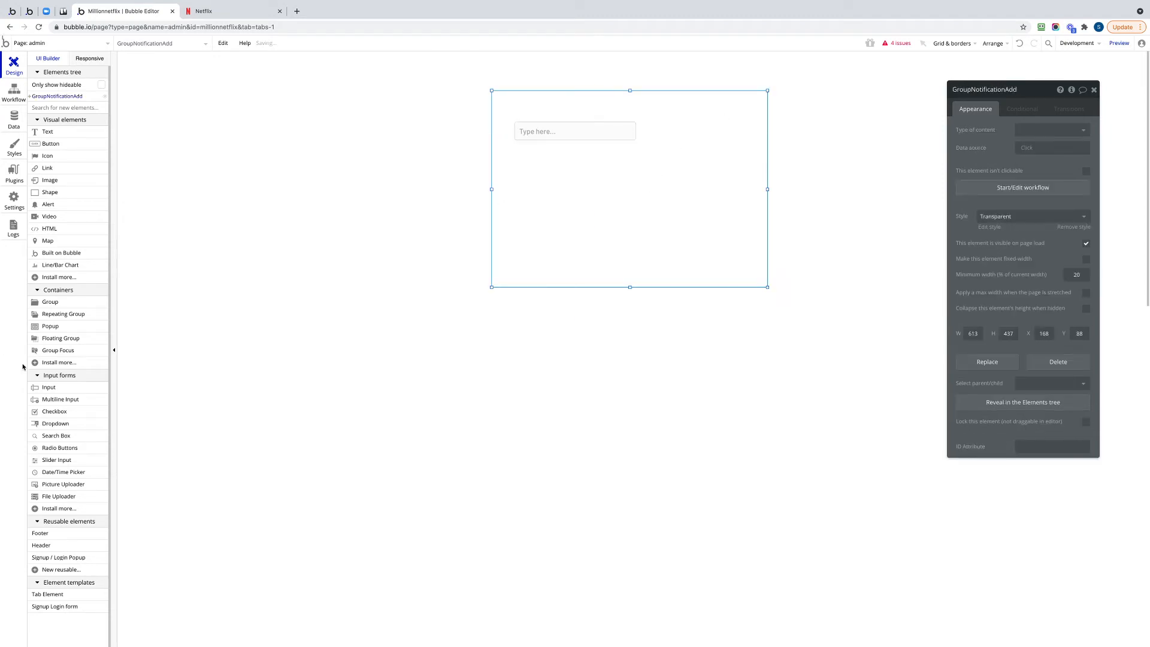
# Add a multiline input below the title input, inside the group, and rename it as the notification message input.
pyautogui.click(66, 400)
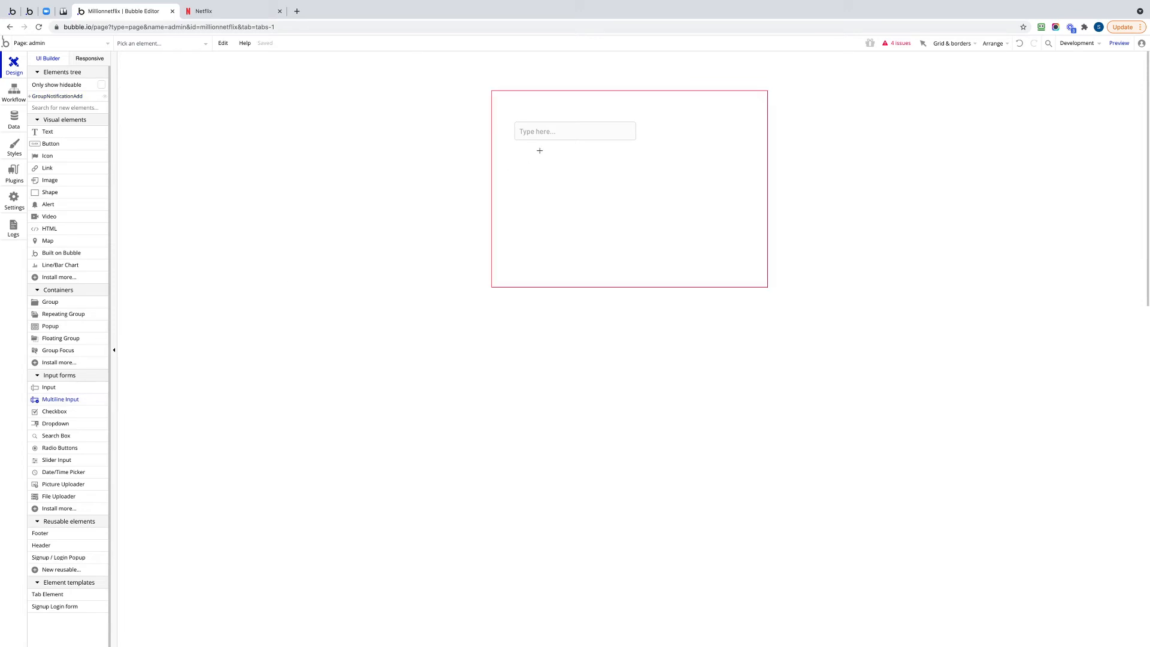
pyautogui.moveTo(516, 151)
pyautogui.mouseDown()
pyautogui.moveTo(668, 208)
pyautogui.moveTo(699, 208)
pyautogui.mouseUp()
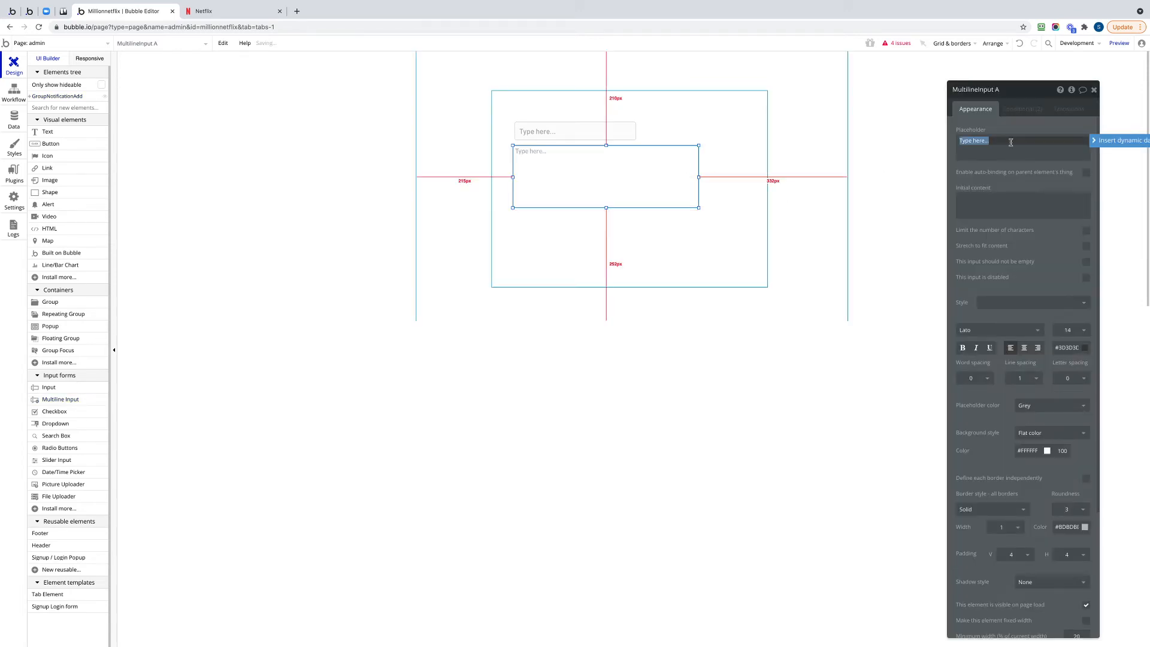
pyautogui.click(1003, 91)
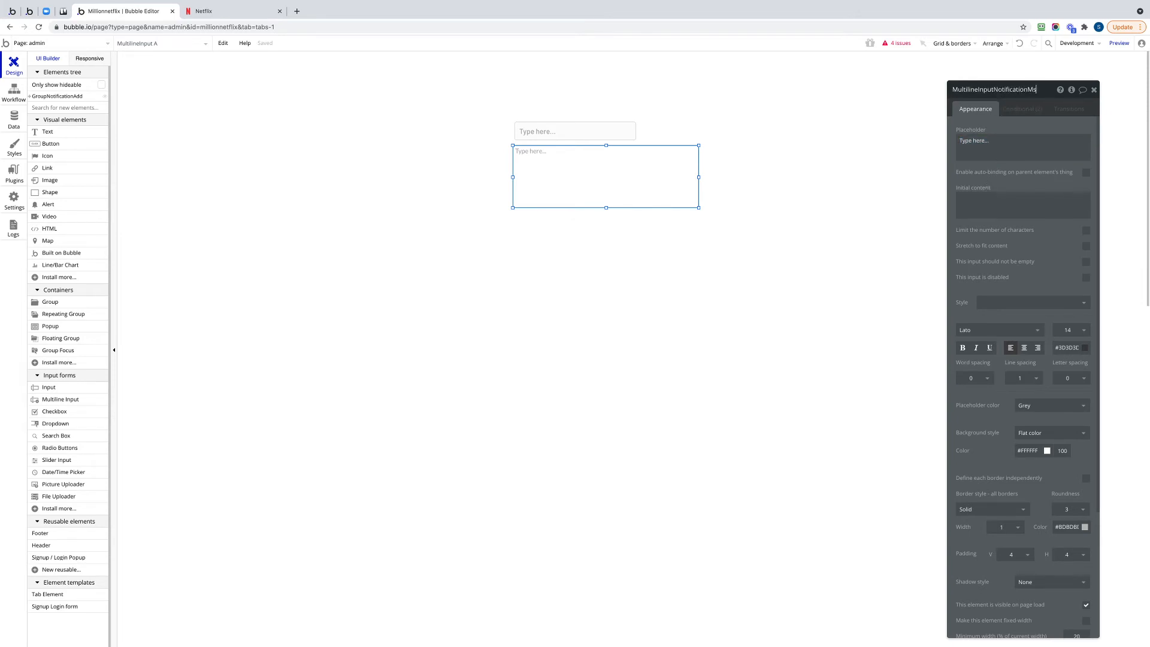
pyautogui.click(577, 238)
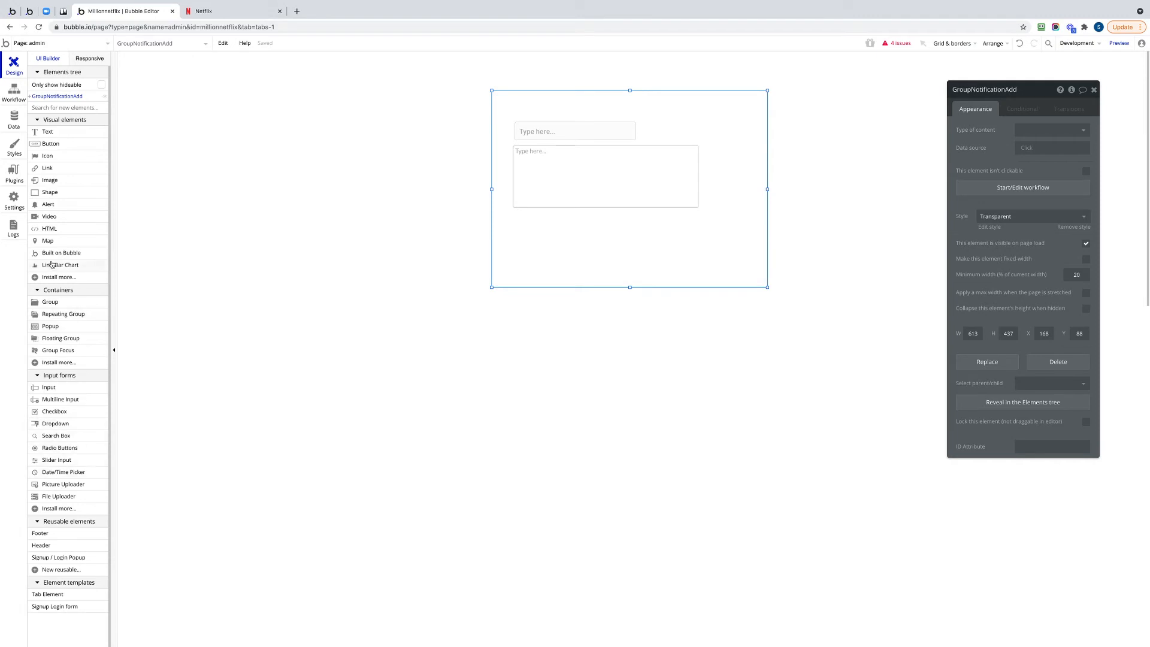
# Add a dropdown about 270 by 44 px below the multiline input and name it DropdownUserSelect.
pyautogui.scroll(-1, 82, 368)
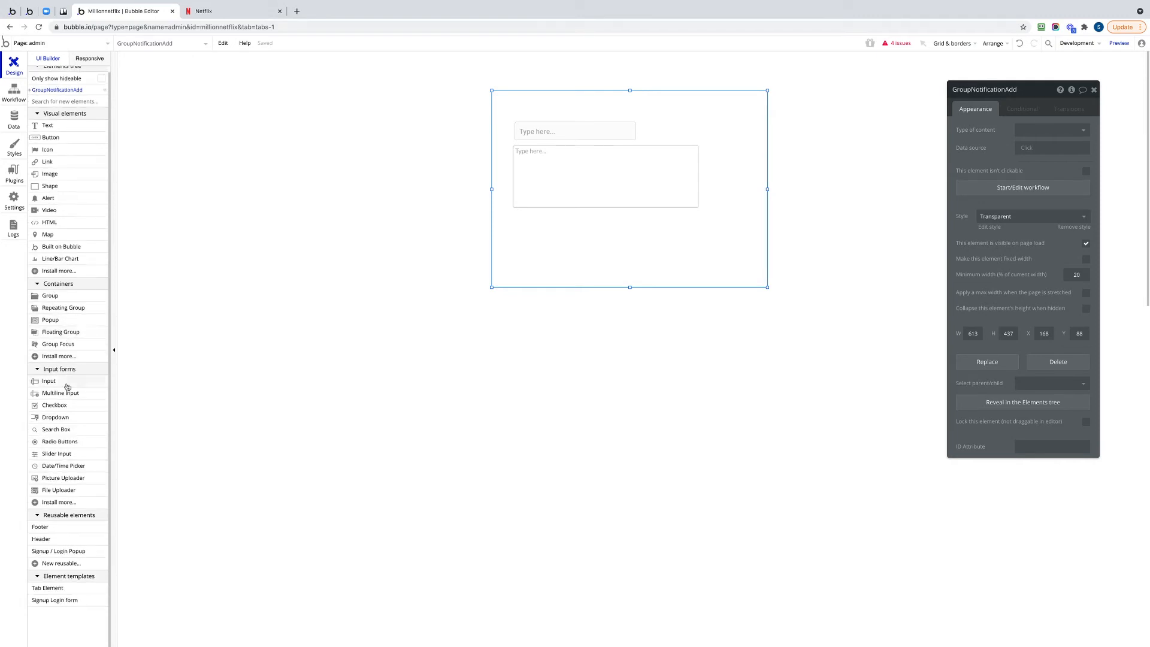
pyautogui.click(60, 418)
pyautogui.moveTo(512, 217)
pyautogui.mouseDown()
pyautogui.moveTo(515, 249)
pyautogui.moveTo(695, 242)
pyautogui.moveTo(633, 236)
pyautogui.mouseUp()
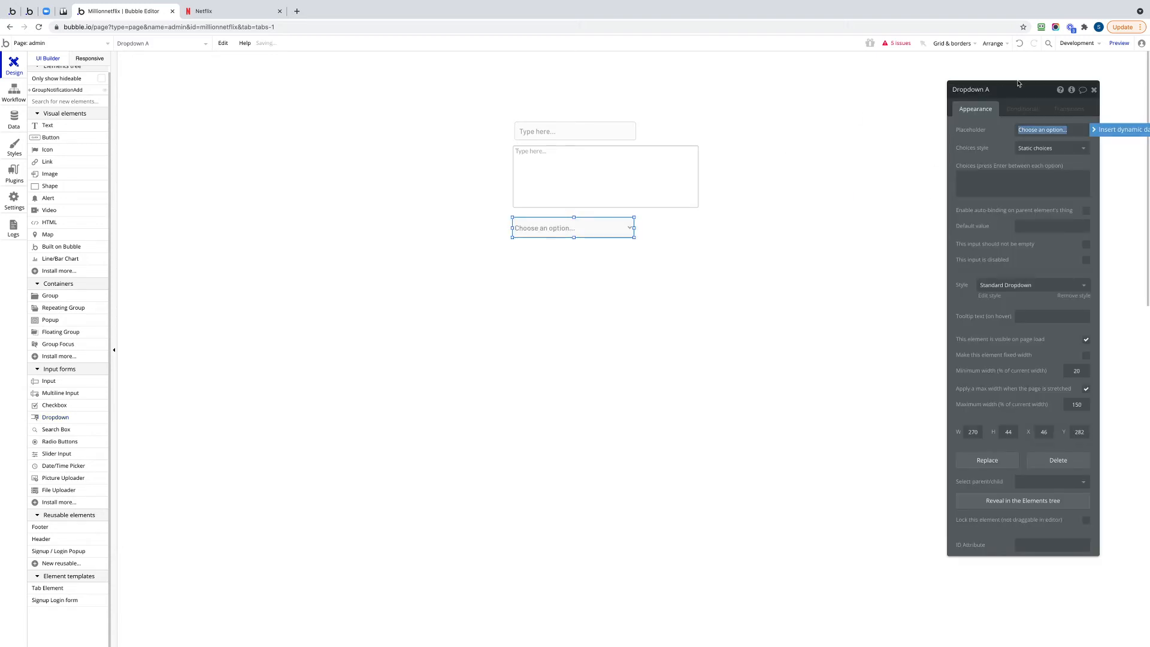
pyautogui.click(986, 89)
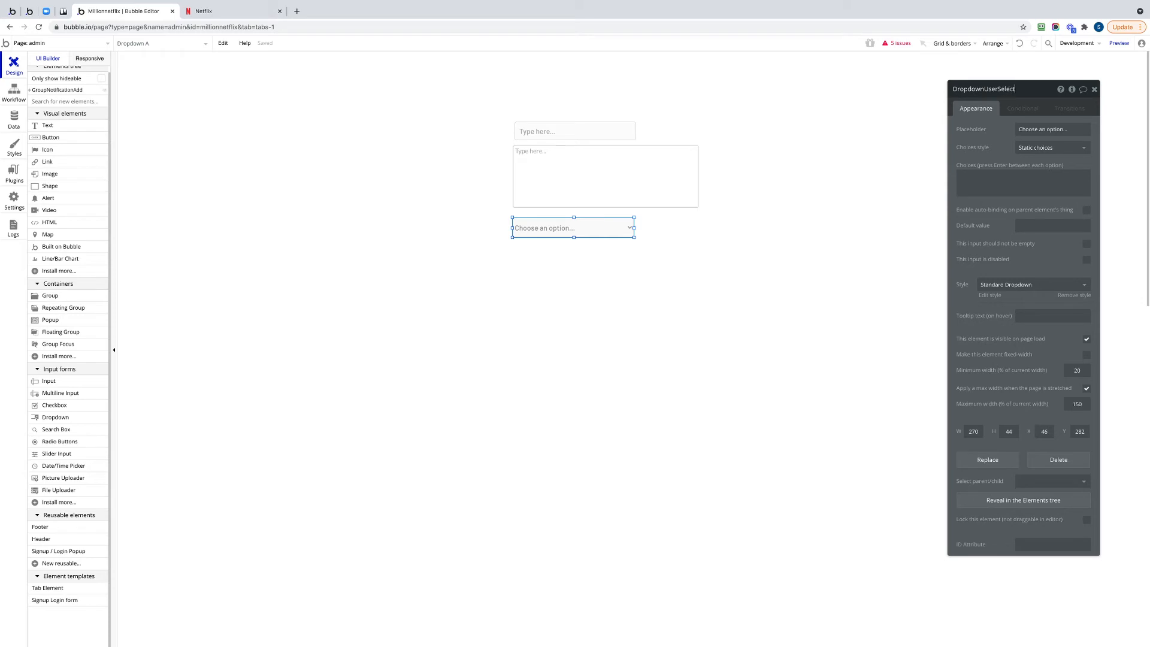
# Switch DropdownUserSelect to dynamic choices and set its type of choices to User.
pyautogui.click(1053, 148)
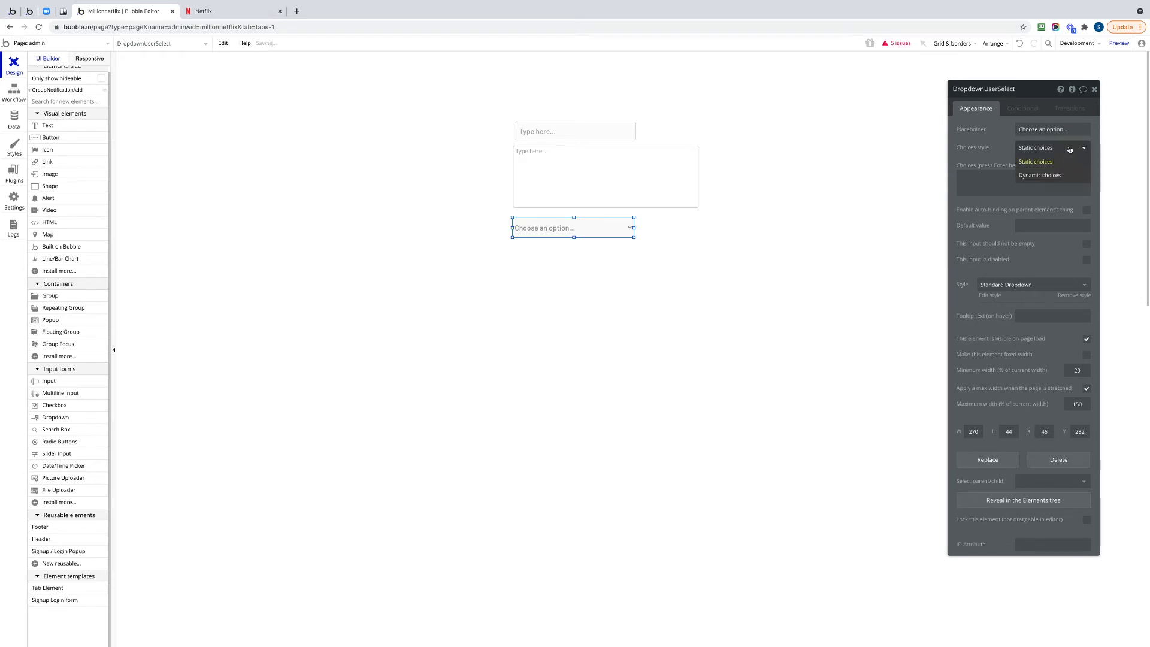
pyautogui.click(1066, 176)
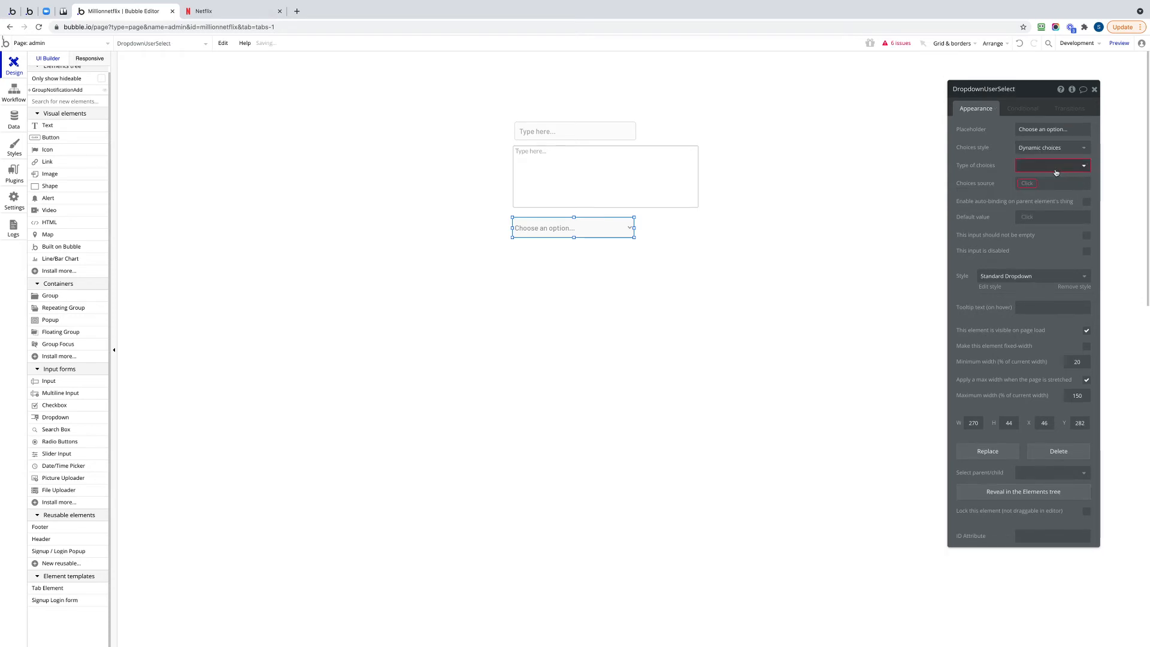
pyautogui.click(1056, 166)
pyautogui.click(1045, 182)
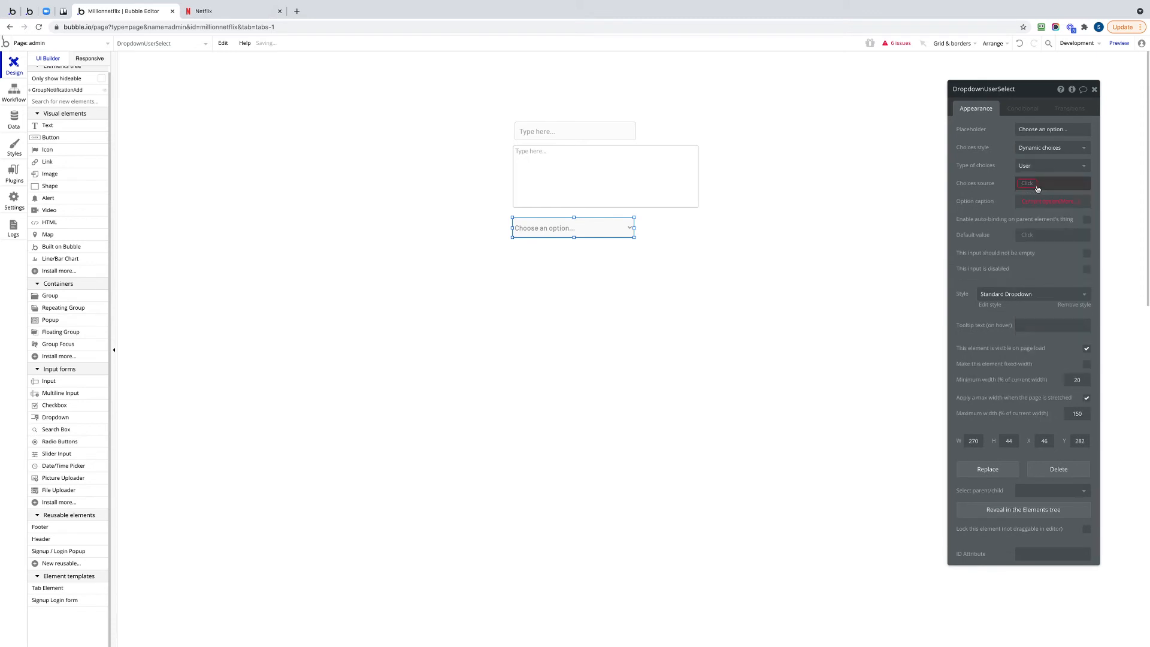
# Set the dropdown's choices source to a search for Users.
pyautogui.click(1031, 187)
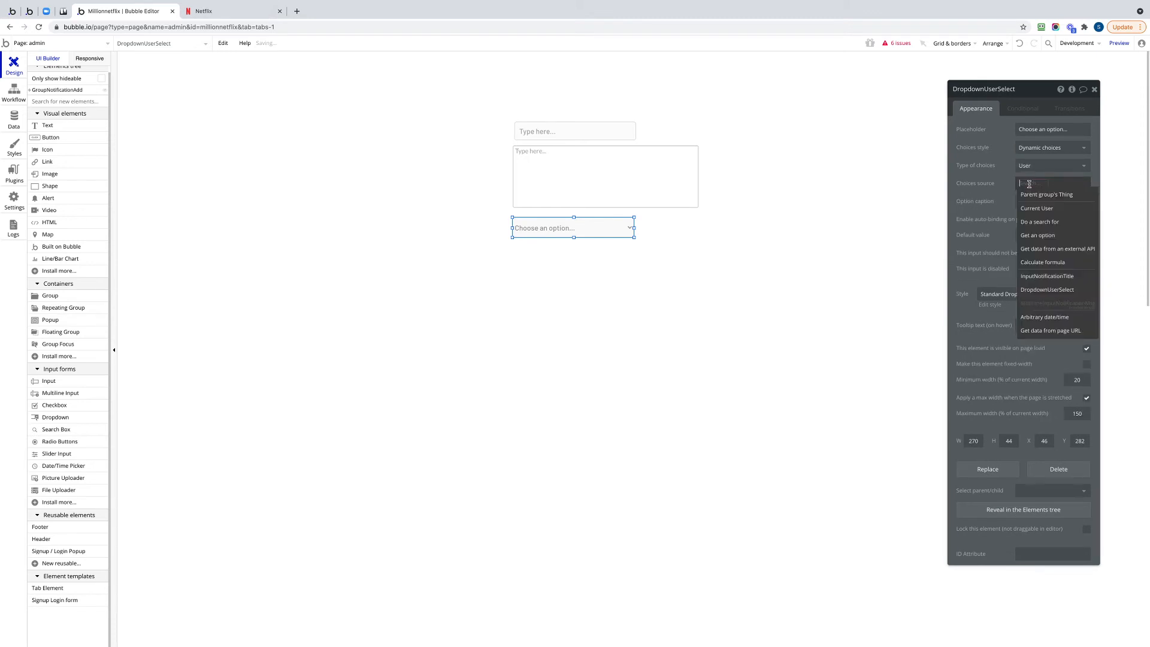
pyautogui.click(1051, 225)
pyautogui.click(887, 110)
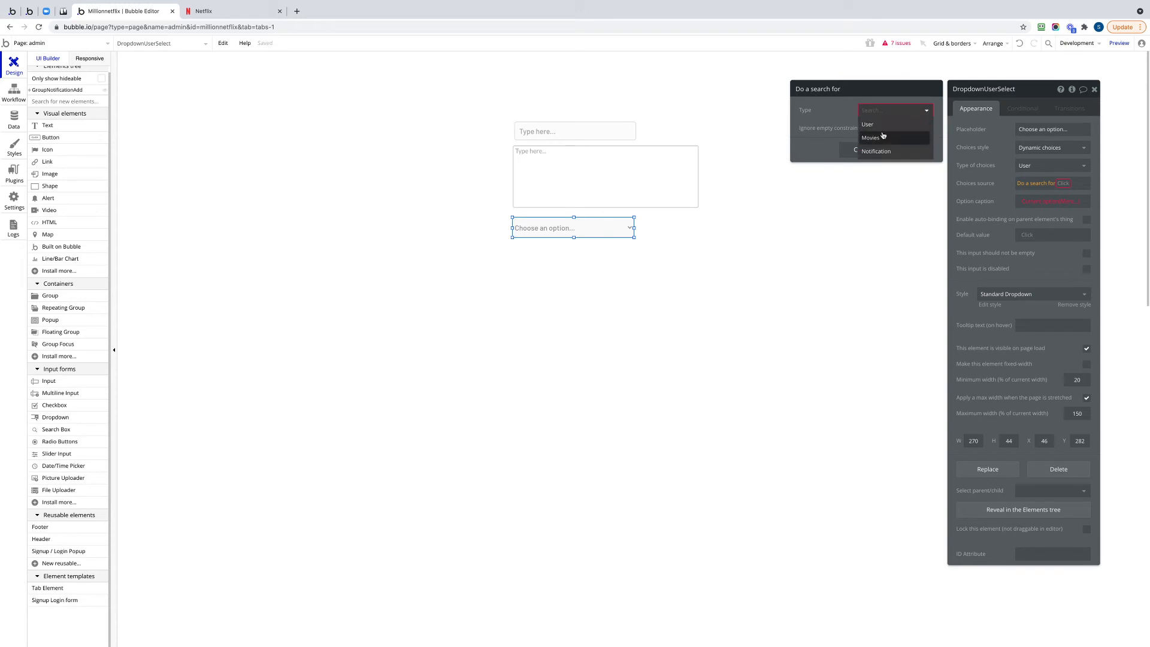
pyautogui.click(869, 121)
# Set the dropdown's option caption to the current option's email.
pyautogui.click(1055, 201)
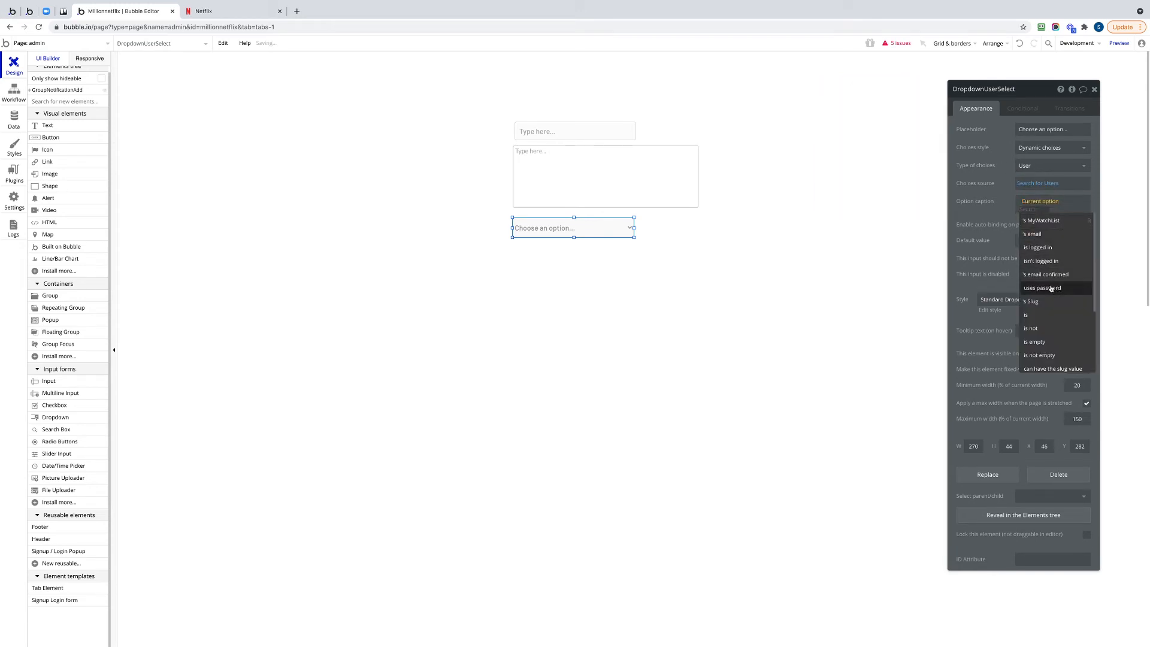
pyautogui.scroll(-3, 1050, 256)
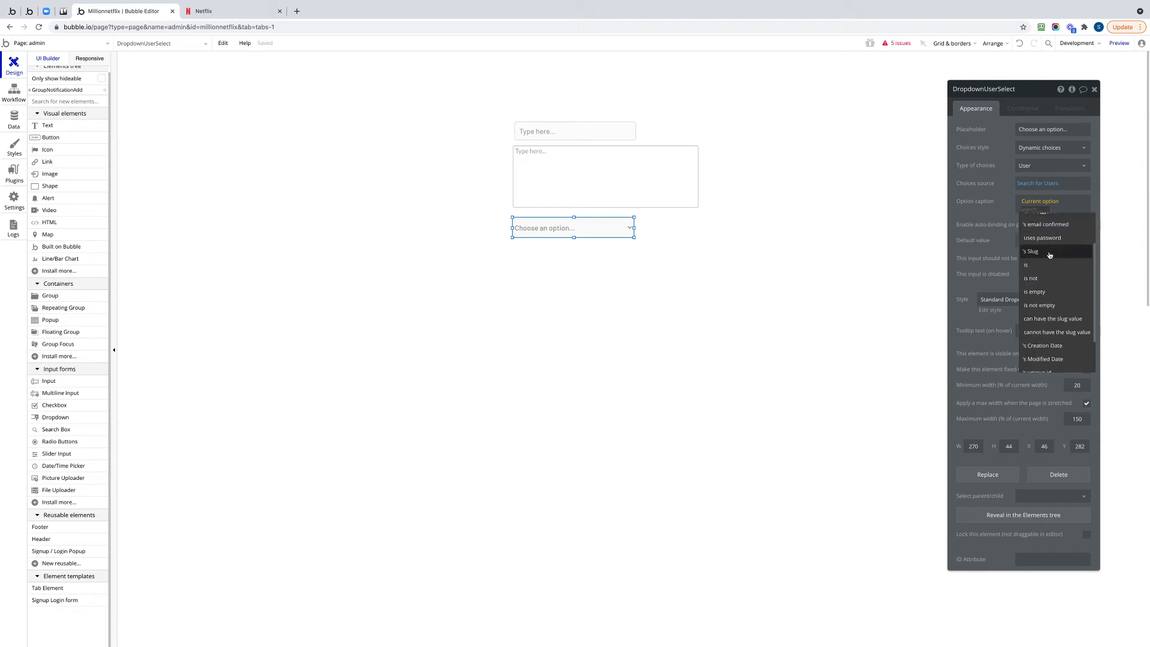
pyautogui.scroll(3, 1050, 252)
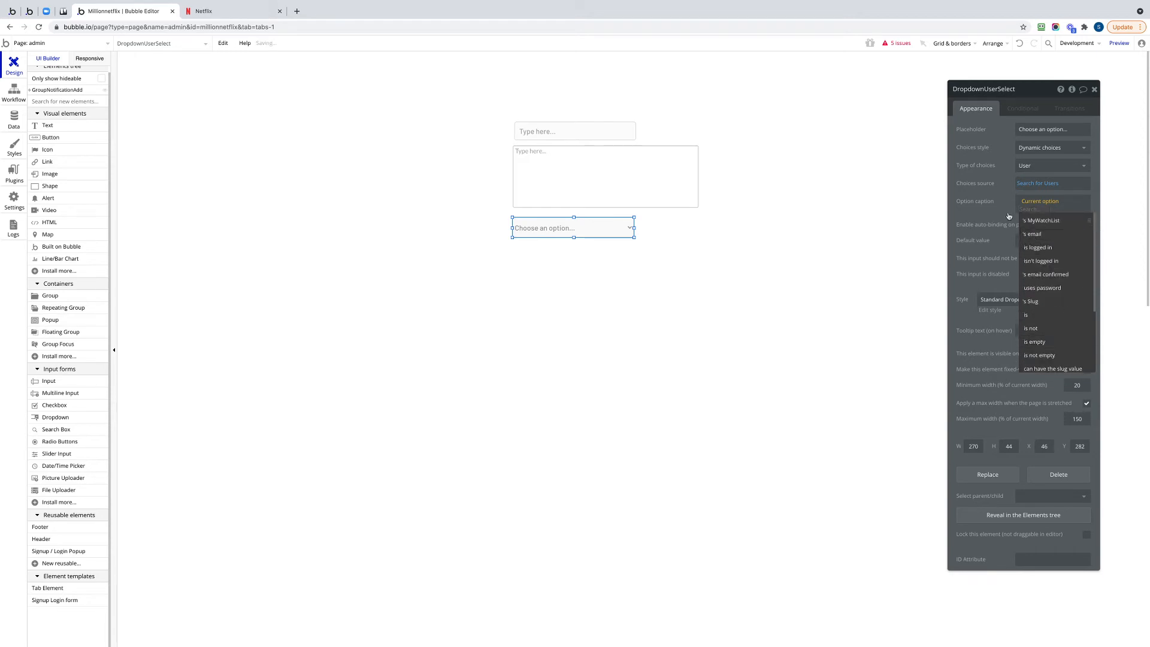
pyautogui.click(1033, 233)
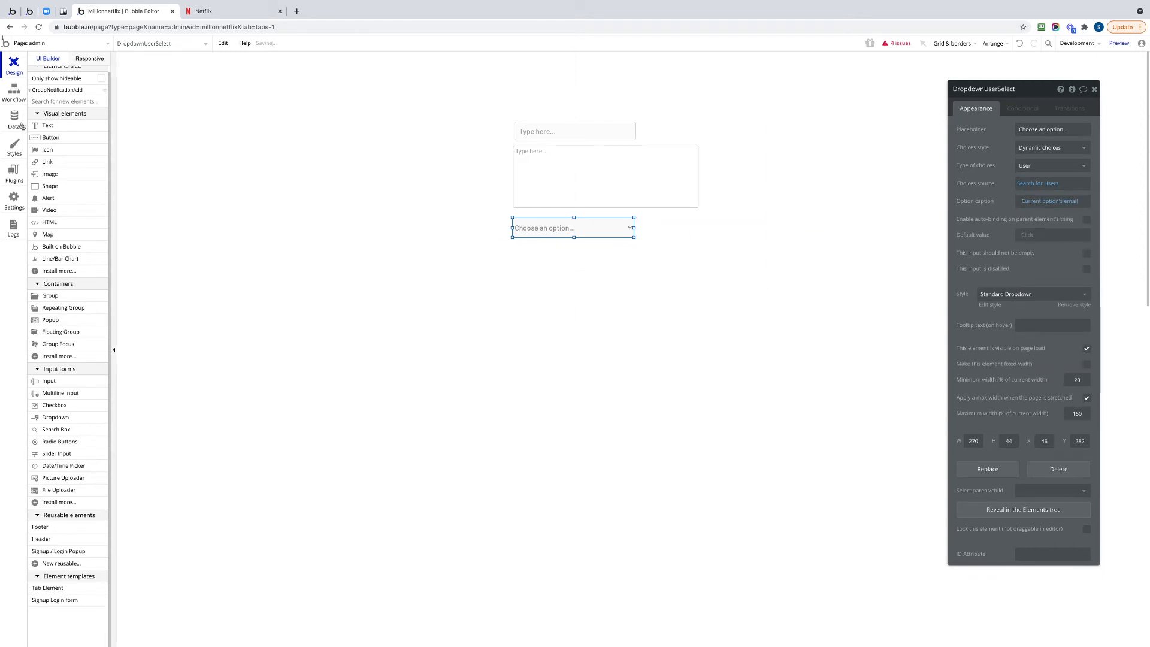
# Add a button about 211 by 45 px below the dropdown, inside the group, and label it "Add notification".
pyautogui.click(50, 138)
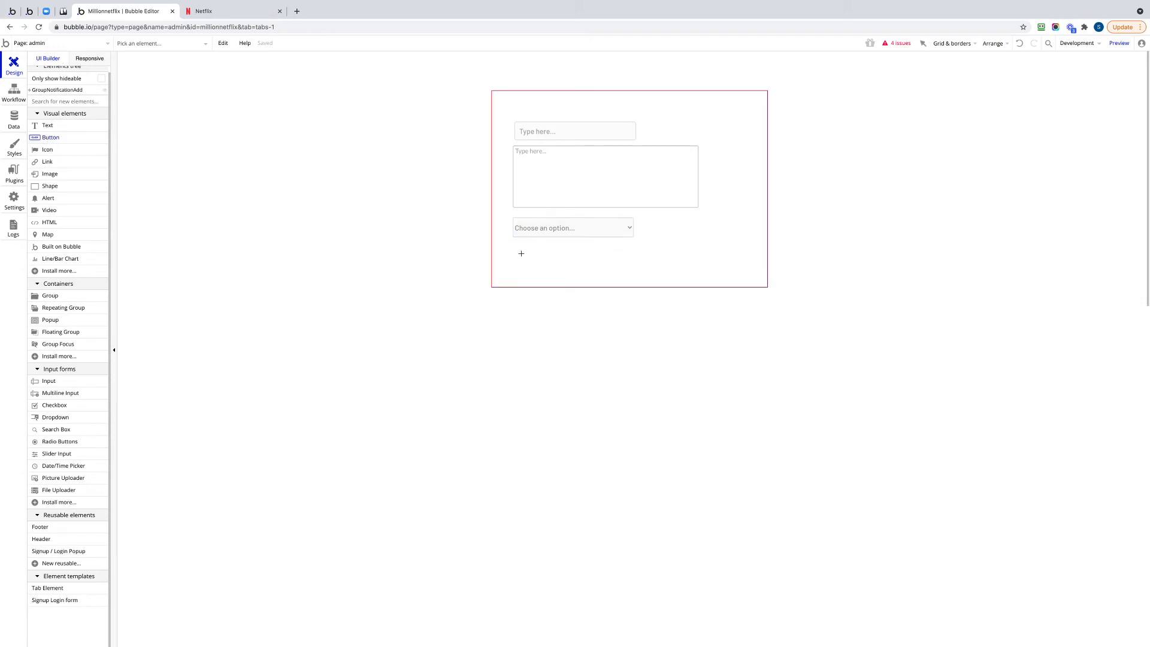
pyautogui.moveTo(513, 253); pyautogui.dragTo(609, 275)
pyautogui.write('Add notification')
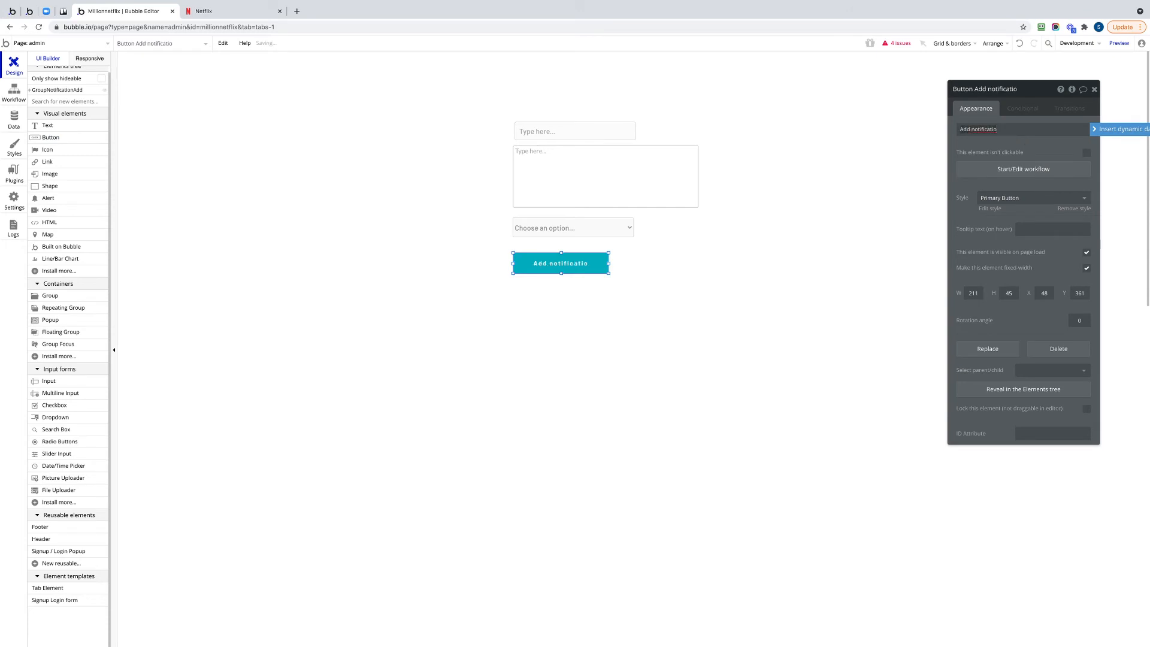
# Create a workflow for the Add notification button with an action that creates a new Notification.
pyautogui.click(1032, 170)
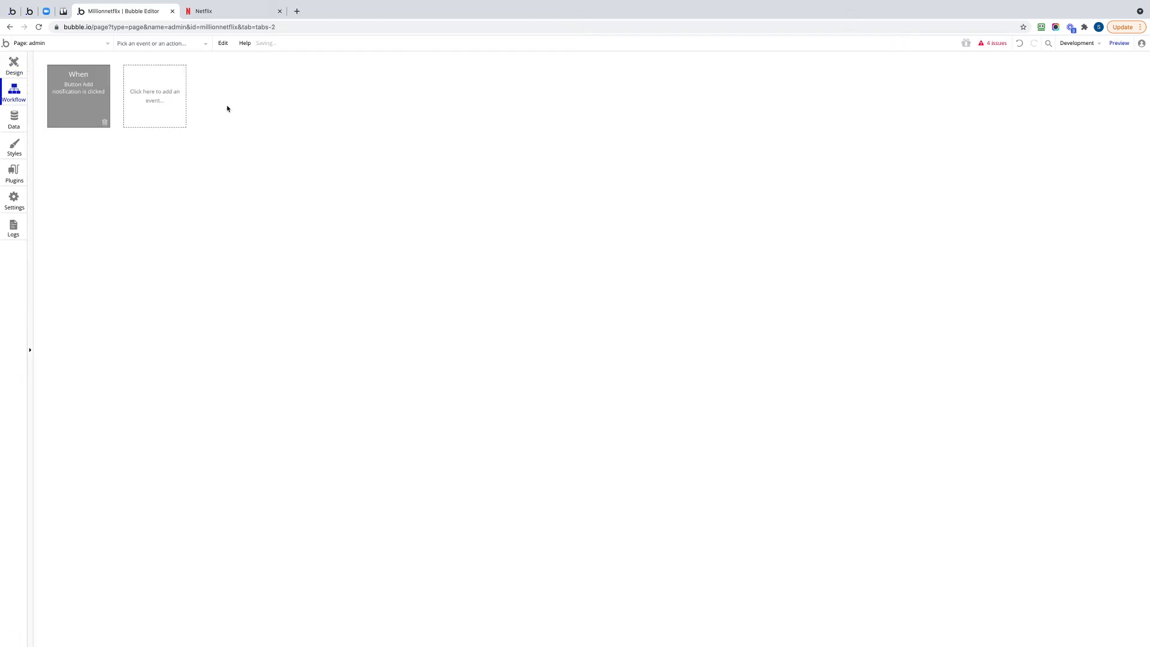
pyautogui.click(78, 157)
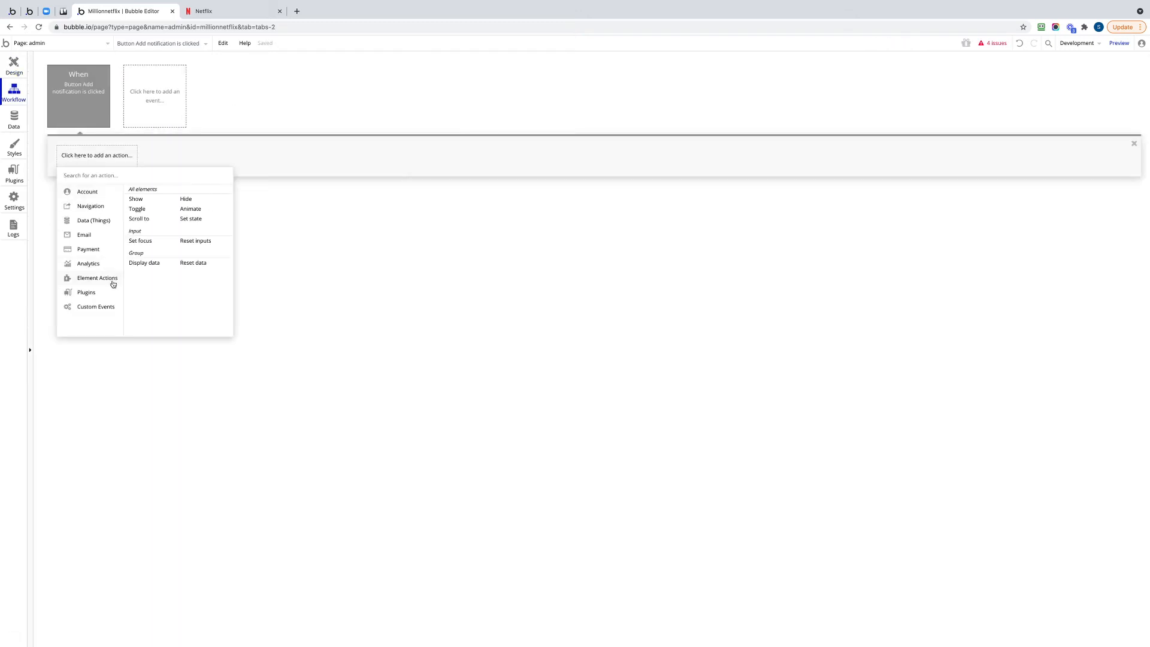
pyautogui.moveTo(105, 222)
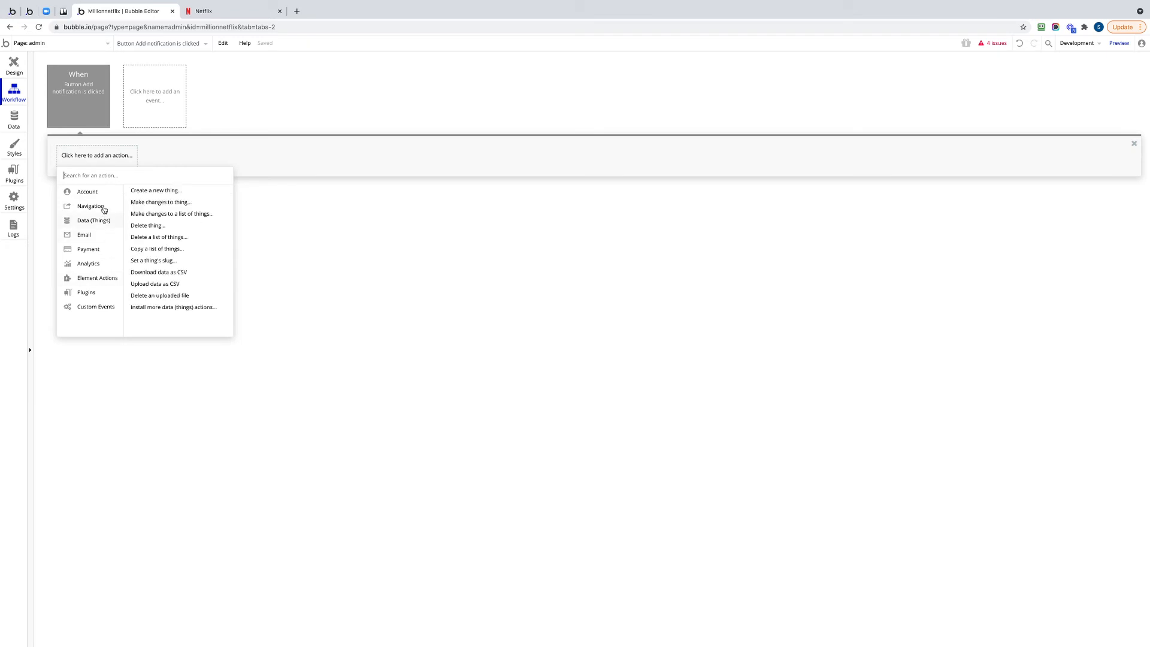
pyautogui.click(157, 191)
pyautogui.moveTo(1040, 96); pyautogui.dragTo(390, 151)
pyautogui.click(391, 158)
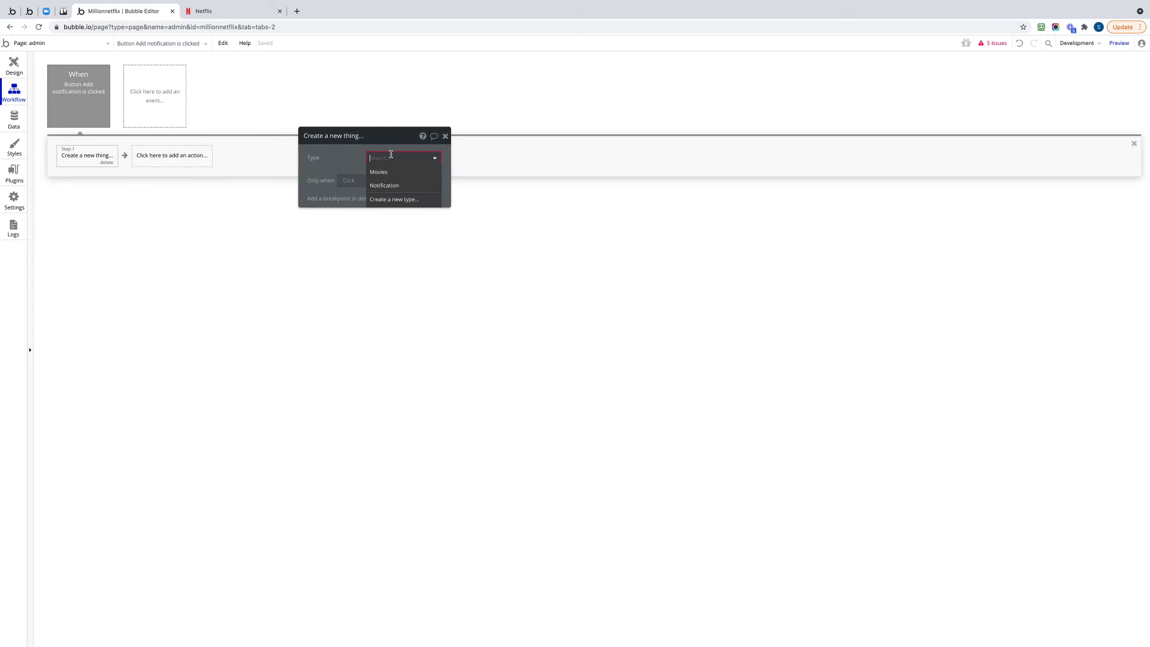
pyautogui.click(385, 186)
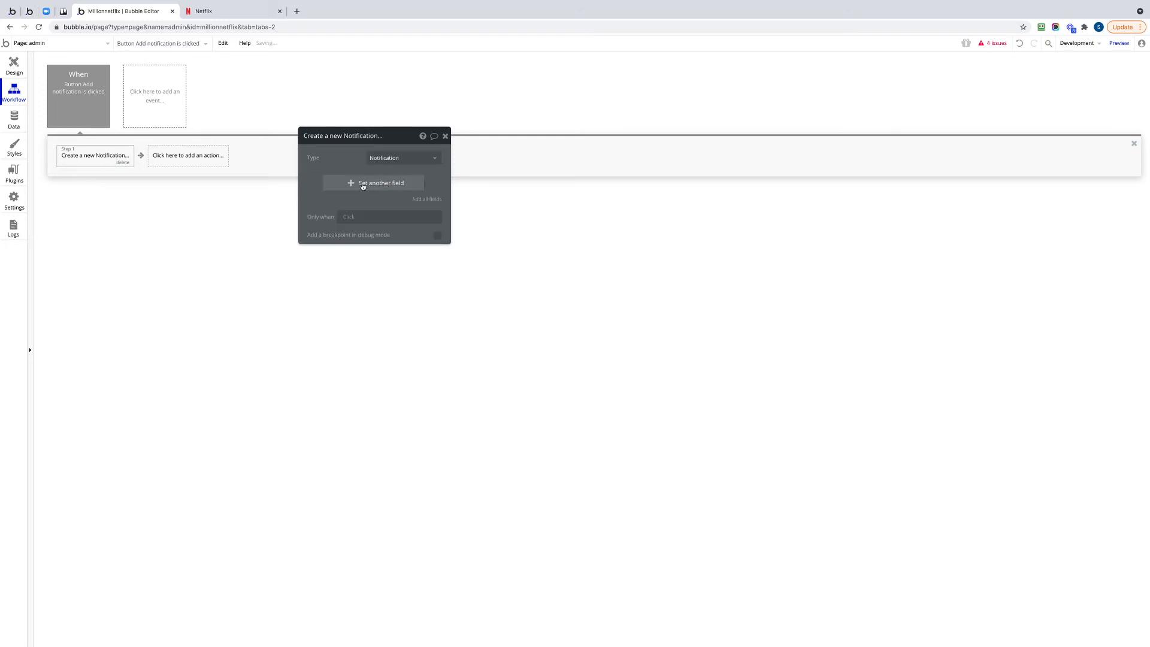
# Set the new Notification's Title field to InputNotificationTitle's value.
pyautogui.click(362, 184)
pyautogui.click(312, 182)
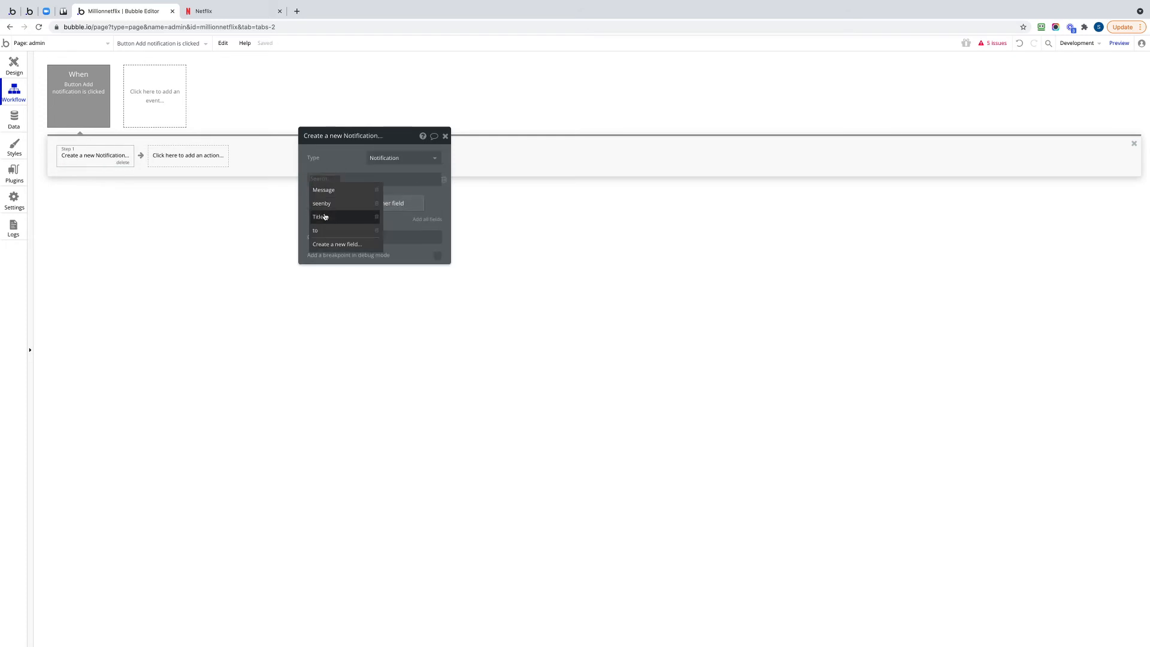
pyautogui.click(321, 215)
pyautogui.click(339, 179)
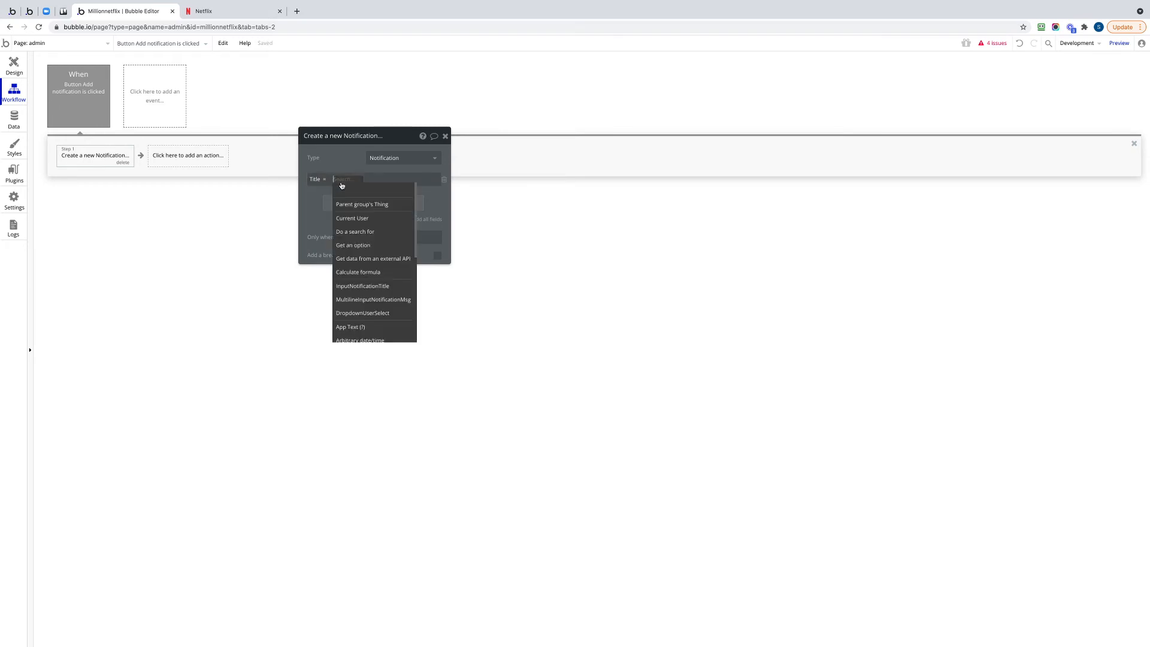
pyautogui.click(373, 293)
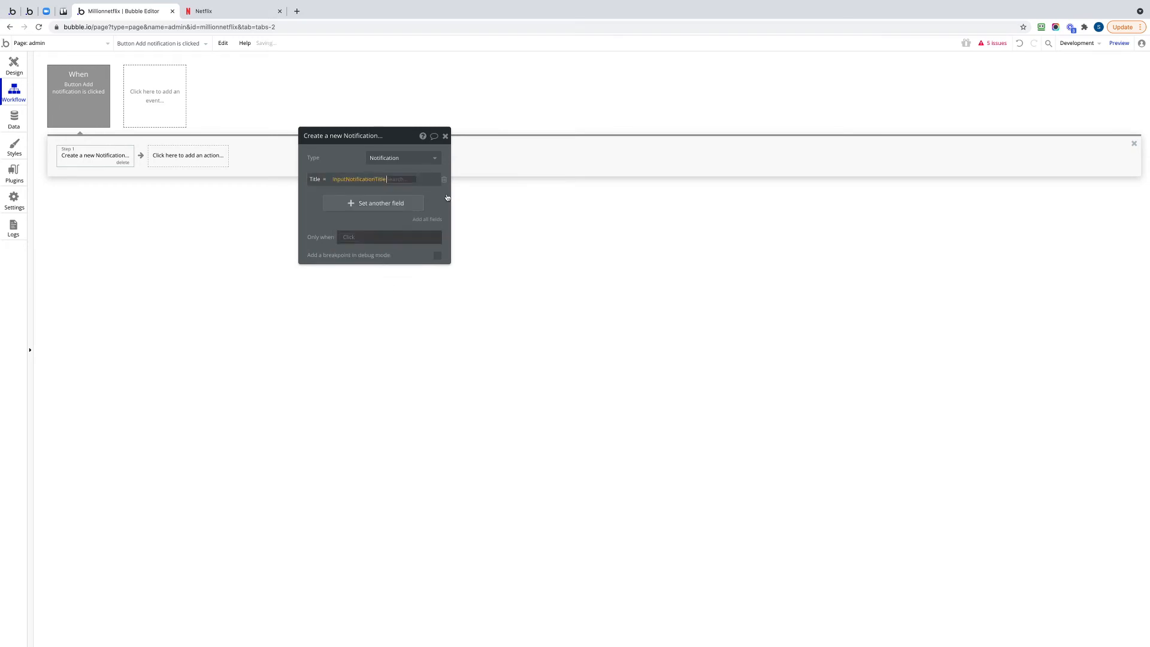
pyautogui.click(367, 194)
# Set the new Notification's Message field to MultilineInputNotificationMsg's value.
pyautogui.click(361, 204)
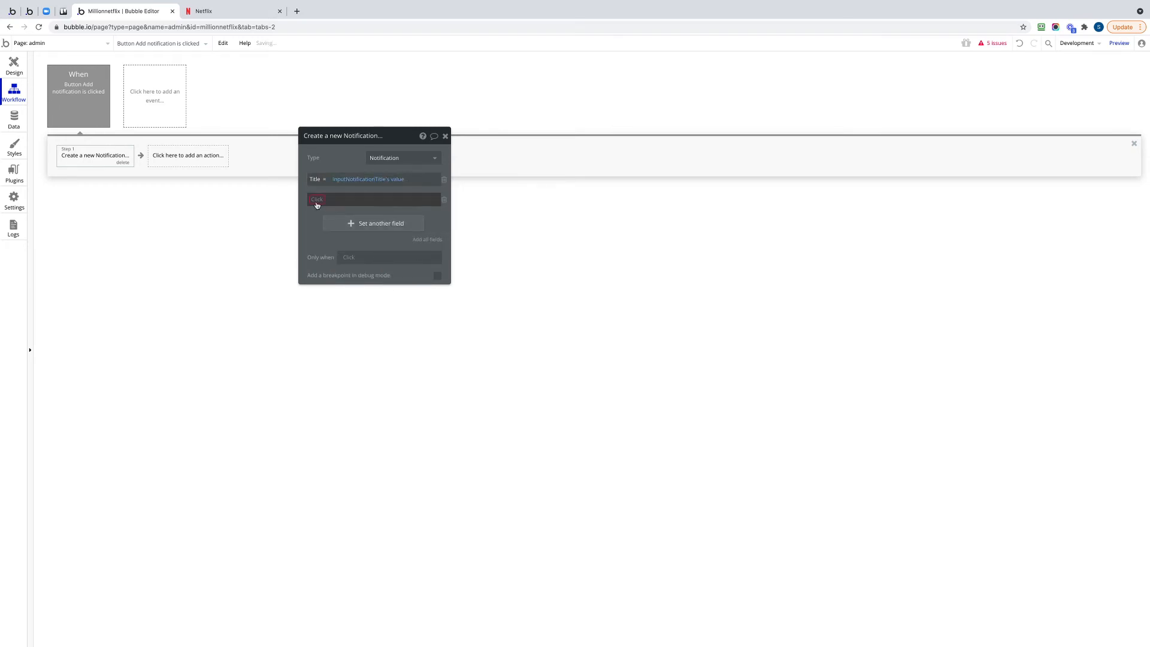
pyautogui.click(316, 201)
pyautogui.click(334, 211)
pyautogui.click(347, 202)
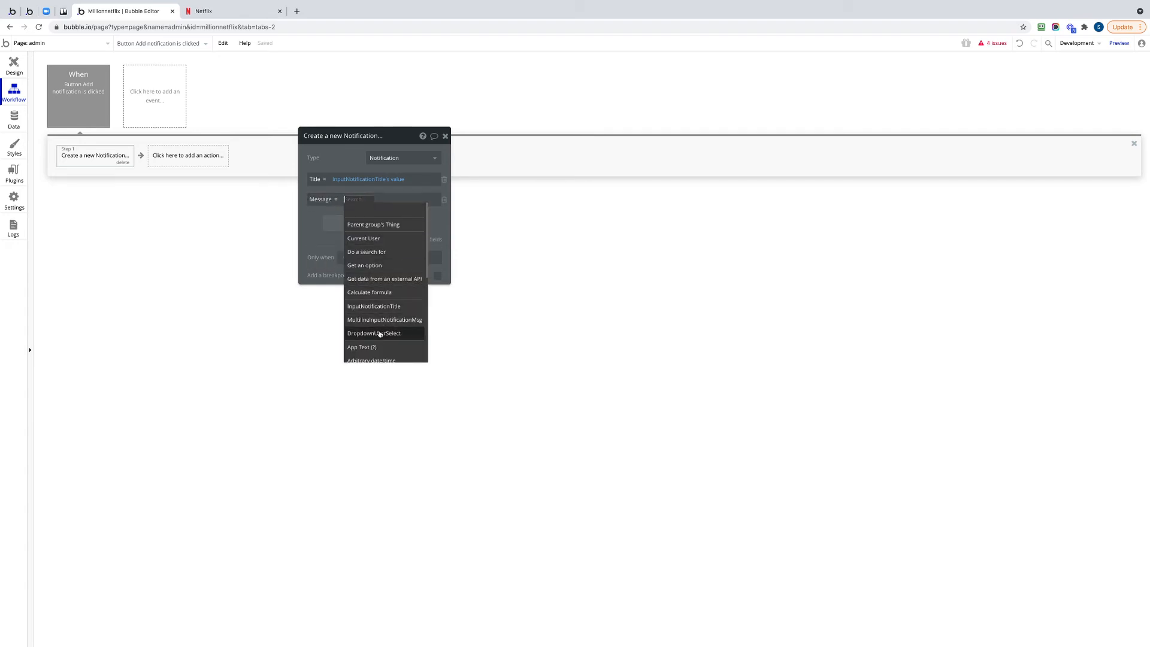
pyautogui.moveTo(381, 346)
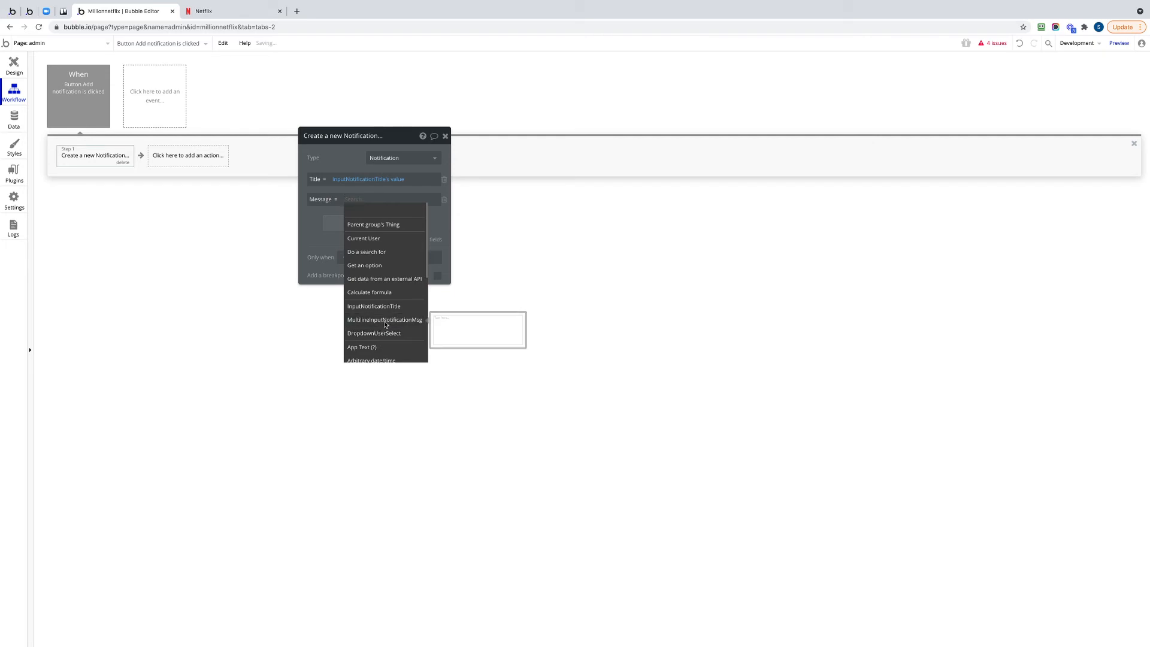
pyautogui.click(384, 322)
pyautogui.click(334, 220)
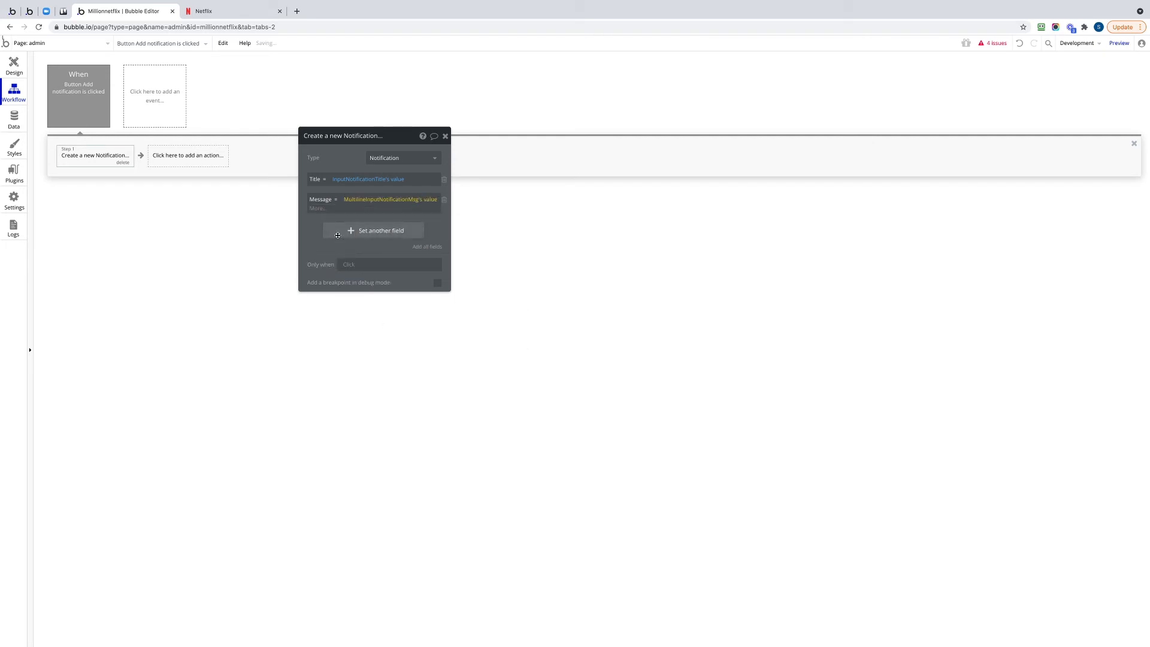
# Add DropdownUserSelect's value to the new Notification's "to" list field.
pyautogui.click(337, 224)
pyautogui.click(320, 221)
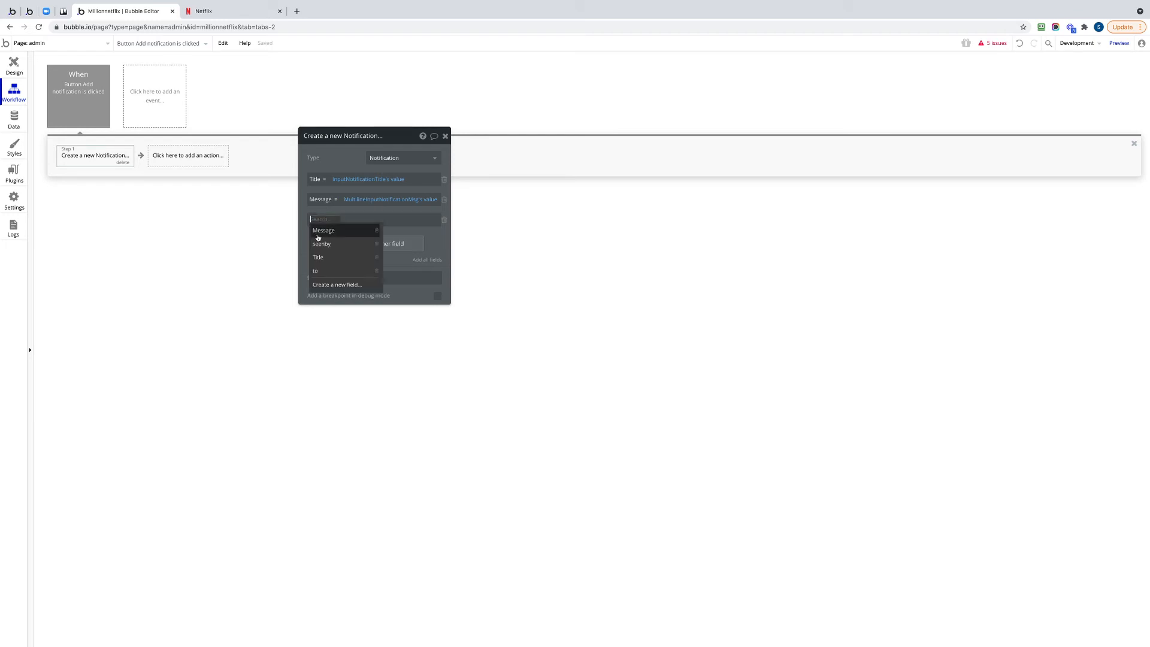
pyautogui.click(318, 272)
pyautogui.click(327, 221)
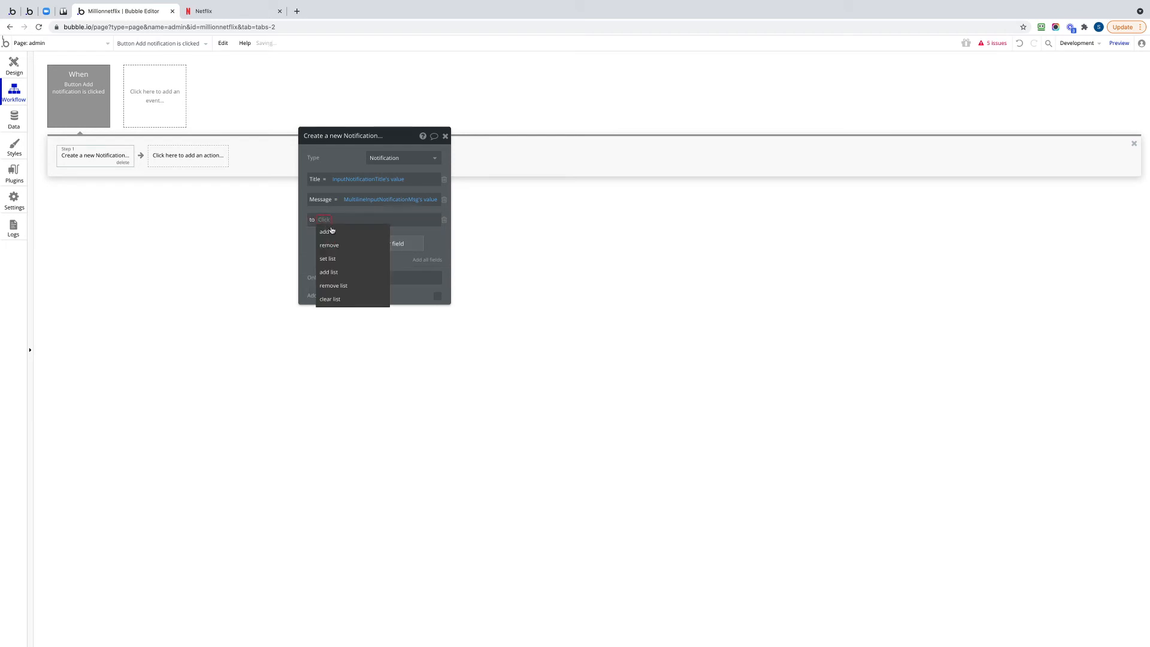
pyautogui.click(333, 235)
pyautogui.click(337, 220)
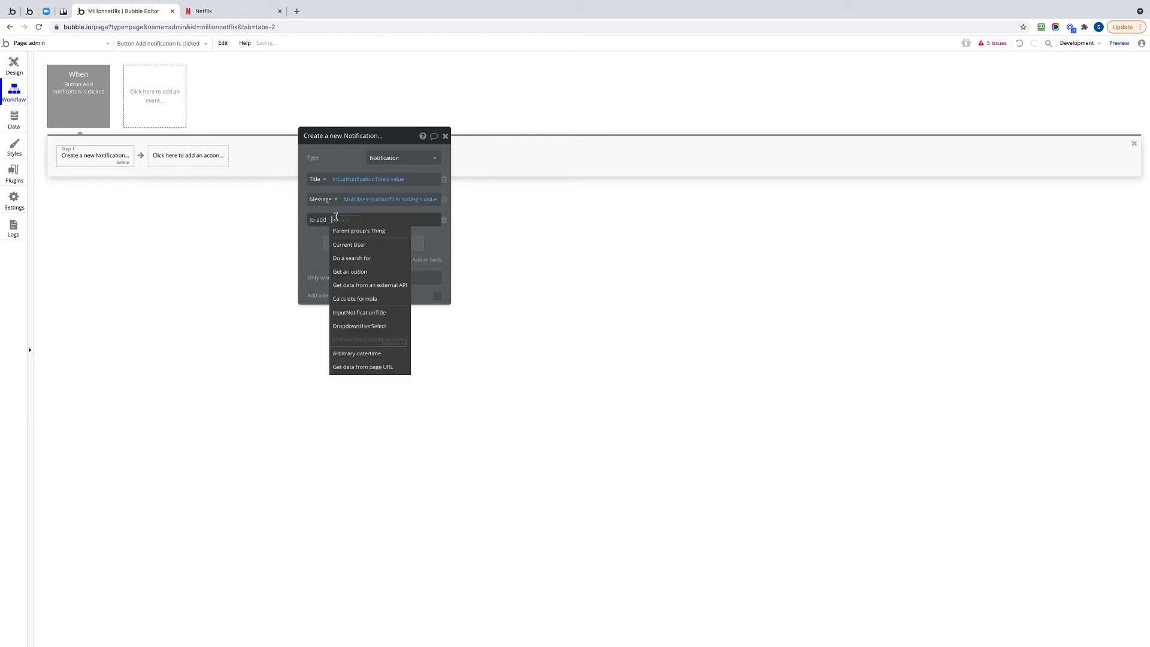
pyautogui.click(368, 328)
pyautogui.click(404, 233)
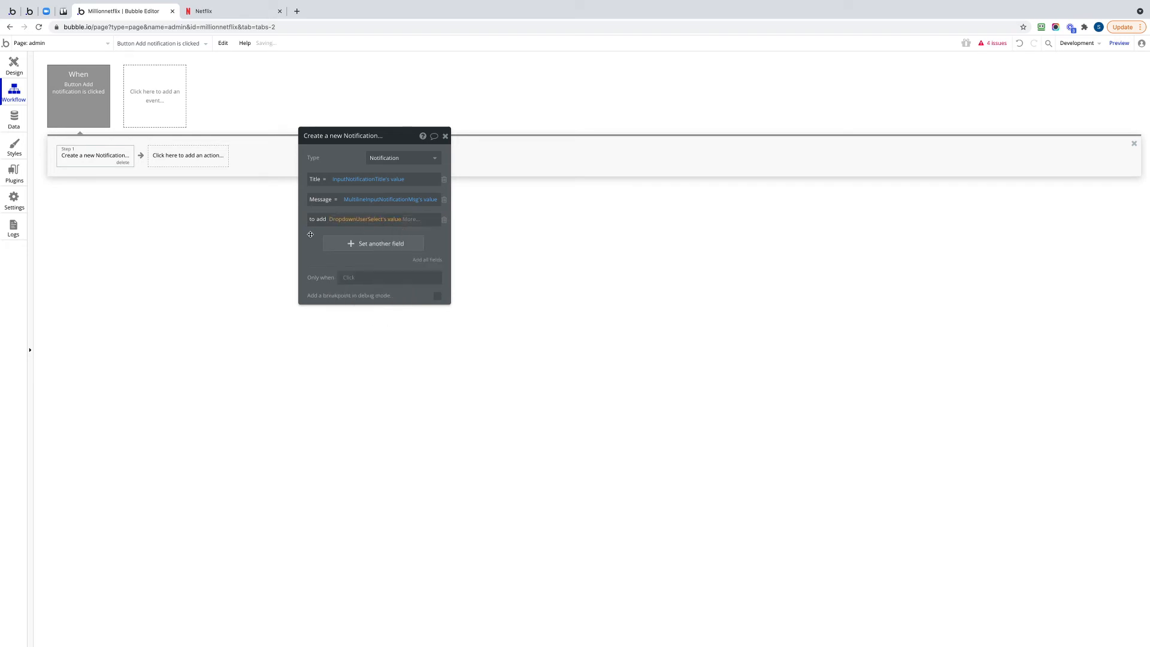
pyautogui.click(346, 203)
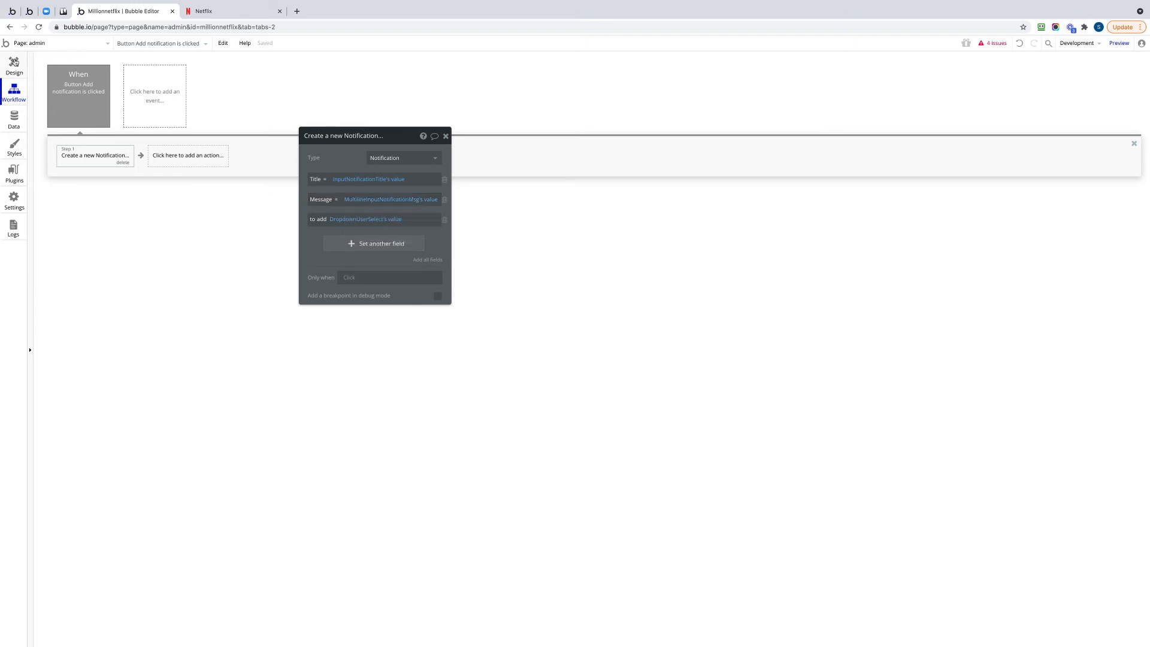
# Return to the admin page design and left-align the title input, multiline input, dropdown and Add notification button.
pyautogui.click(14, 62)
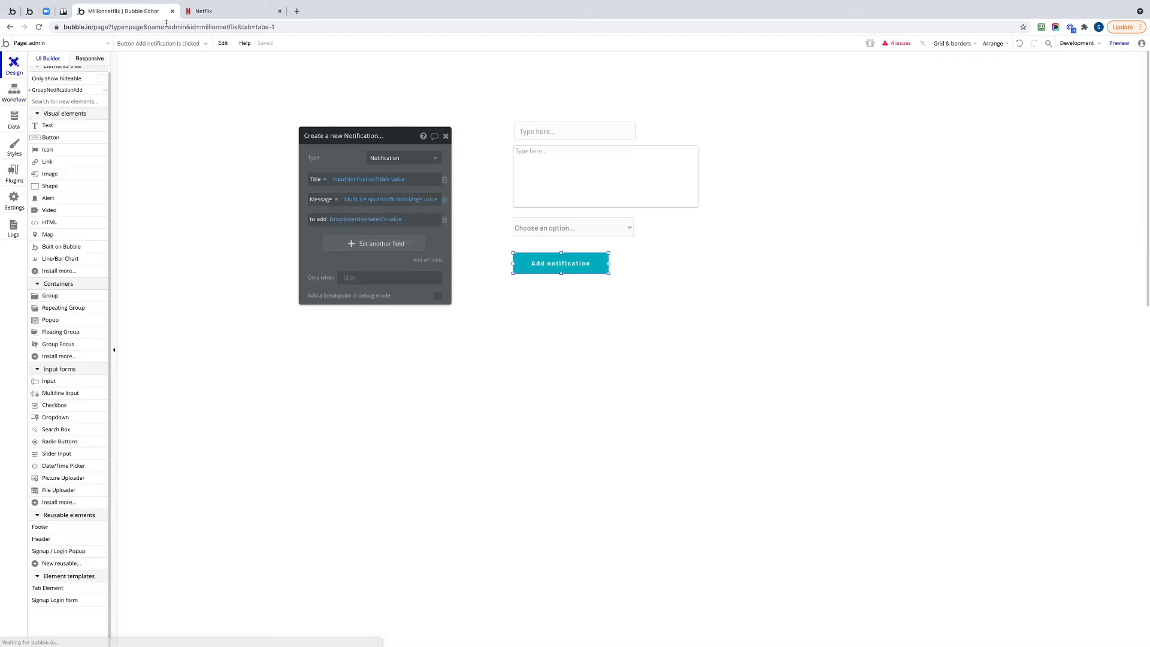
pyautogui.click(560, 135)
pyautogui.keyDown('shift'); pyautogui.click(557, 186); pyautogui.keyUp('shift')
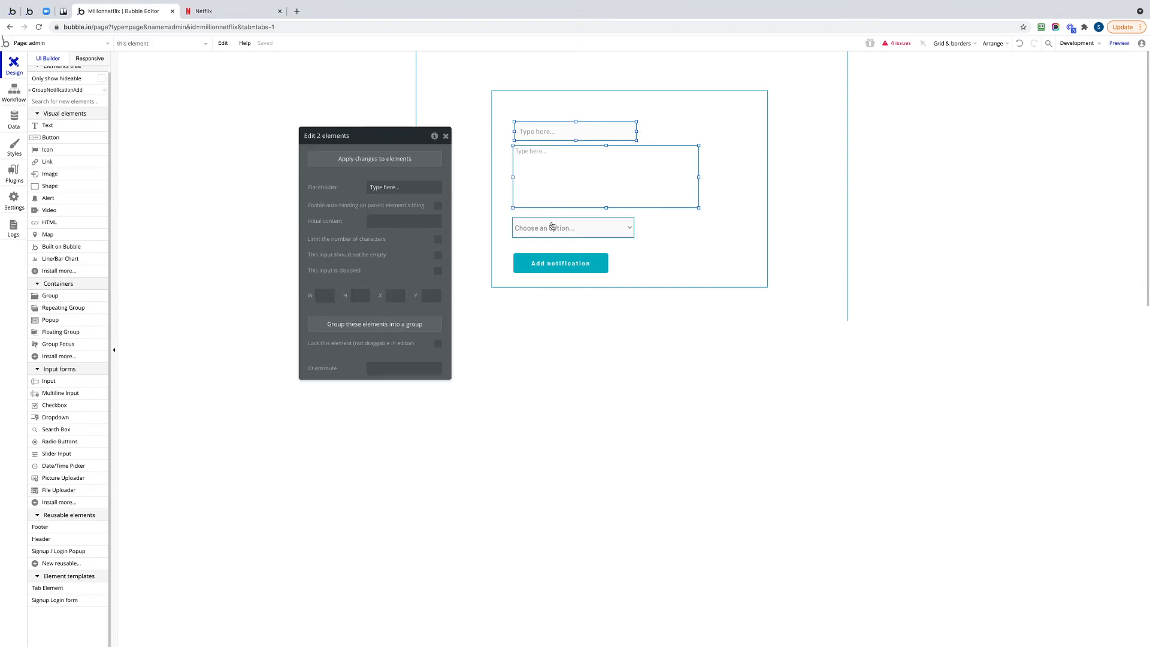
pyautogui.keyDown('shift'); pyautogui.click(552, 225); pyautogui.keyUp('shift')
pyautogui.keyDown('shift'); pyautogui.click(559, 264); pyautogui.keyUp('shift')
pyautogui.rightClick(561, 265)
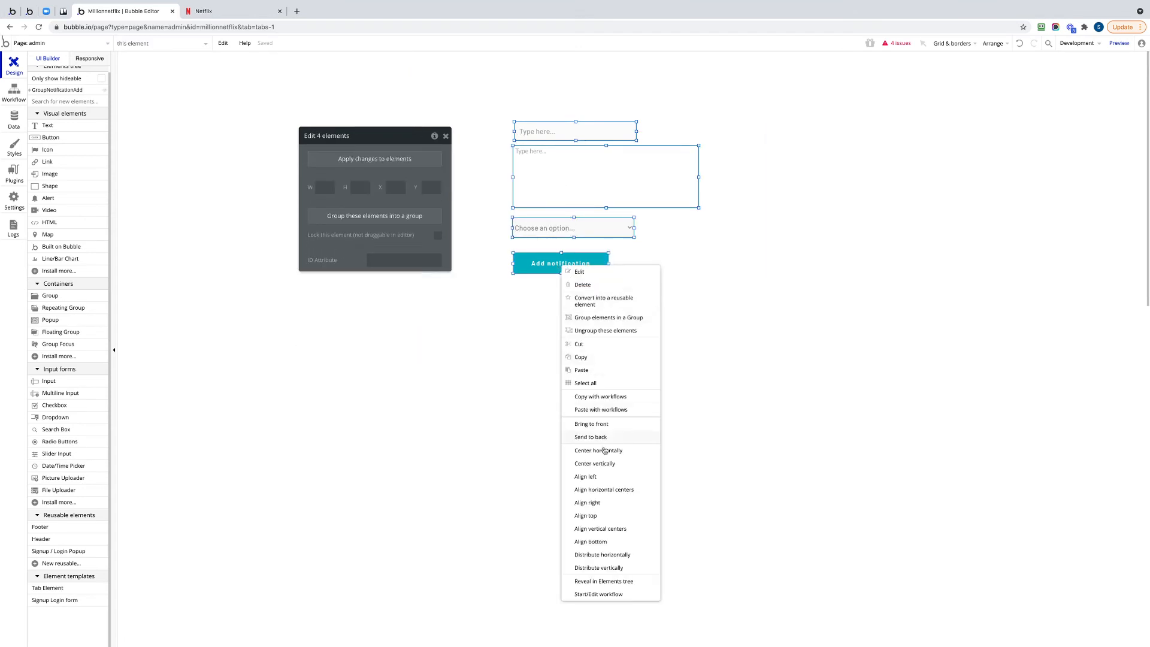
pyautogui.click(596, 477)
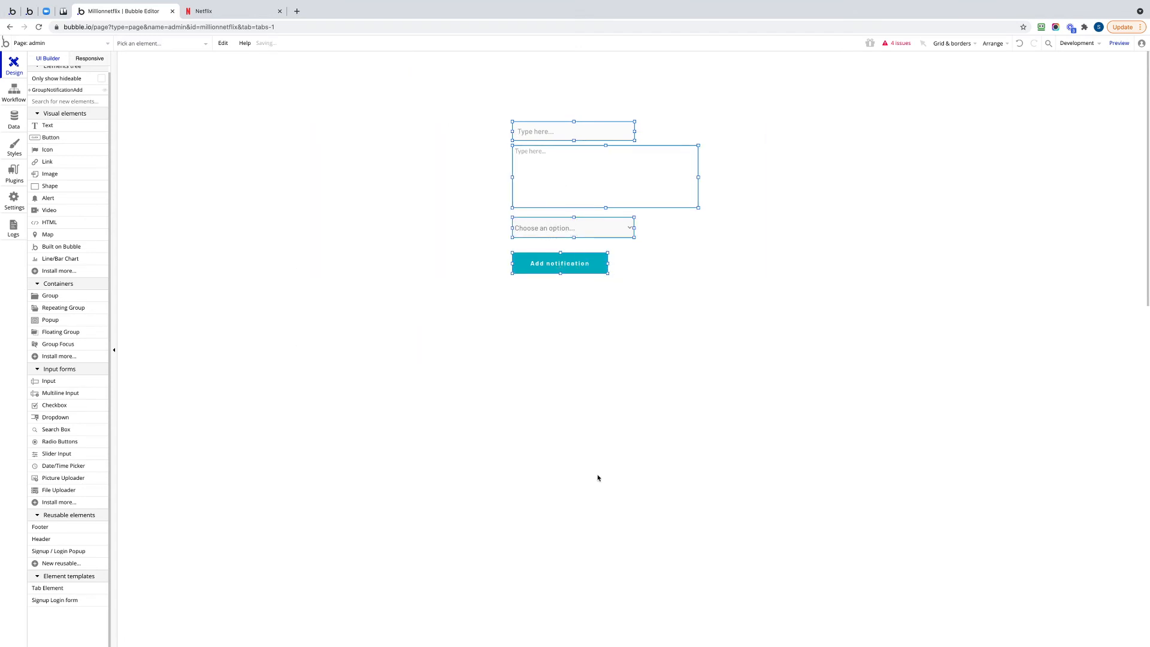
# Switch to the running Netflix app and load its admin page at millionnetflix.bubbleapps.io/version-test/admin.
pyautogui.click(204, 12)
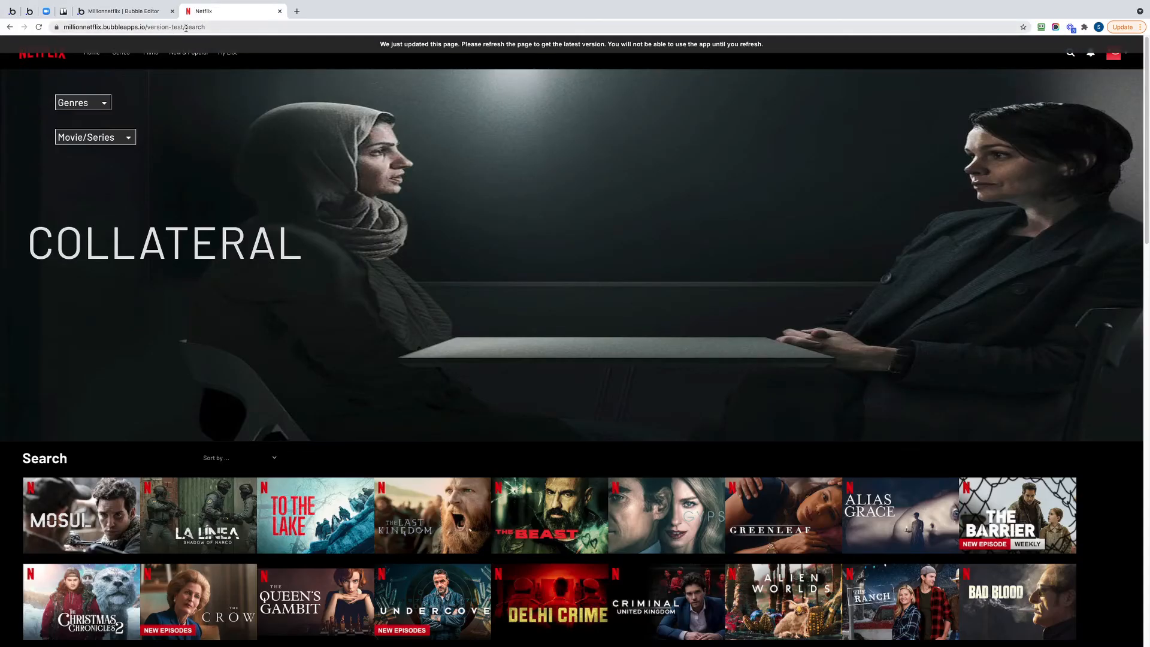
pyautogui.doubleClick(186, 28)
pyautogui.write('admin')
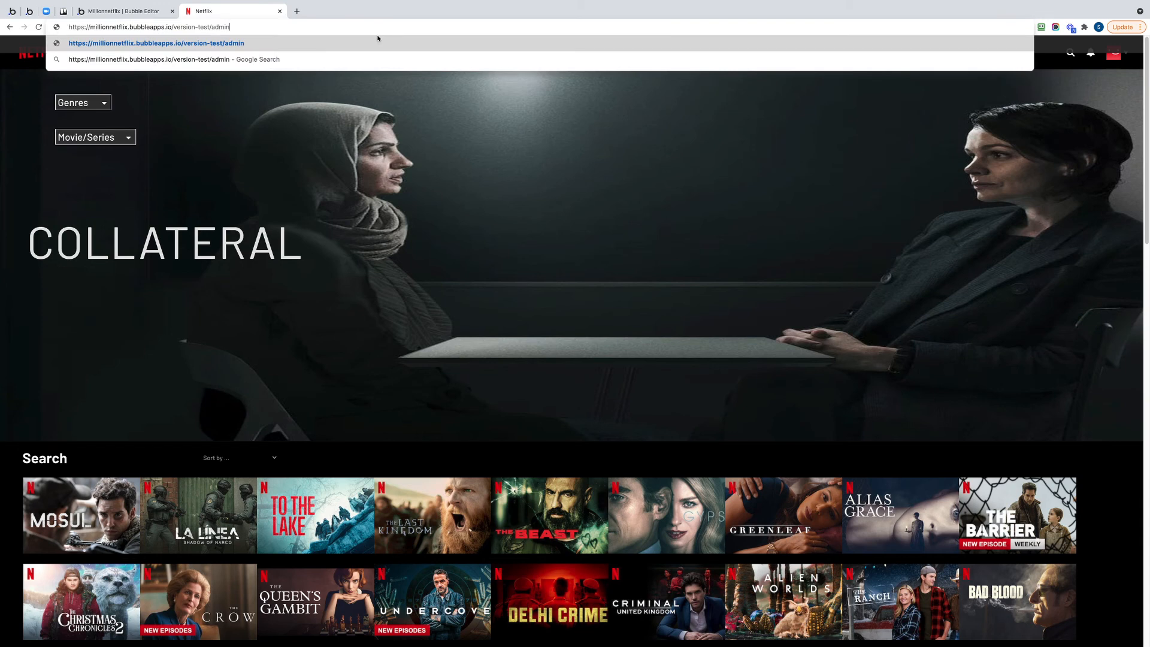
pyautogui.press('Return')
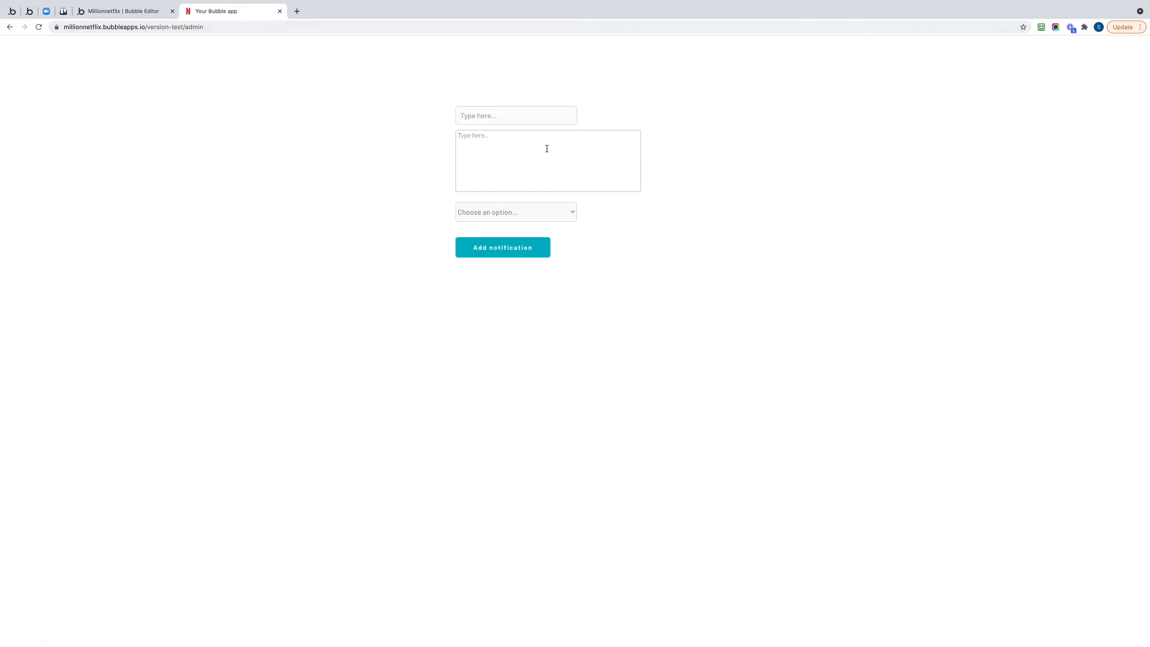
# Fill in the notification form with the title "Test", the message "This is a test notification" and the demo account as recipient.
pyautogui.click(537, 114)
pyautogui.write('Test')
pyautogui.click(507, 159)
pyautogui.write('This is')
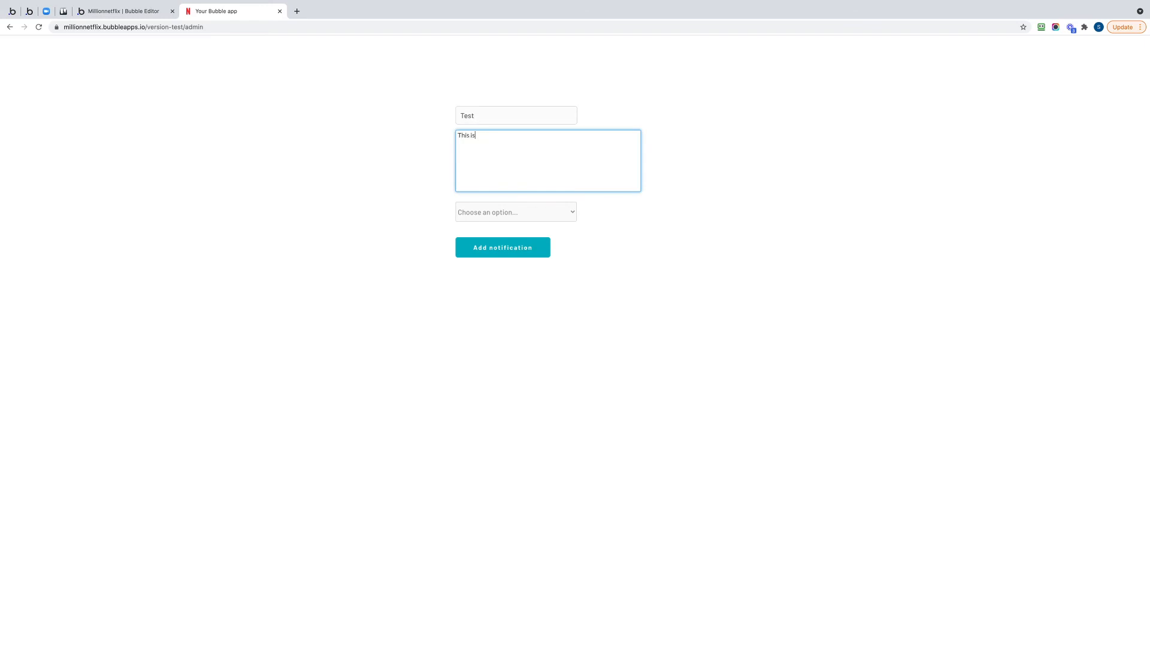
pyautogui.write(' a test notification')
pyautogui.click(544, 219)
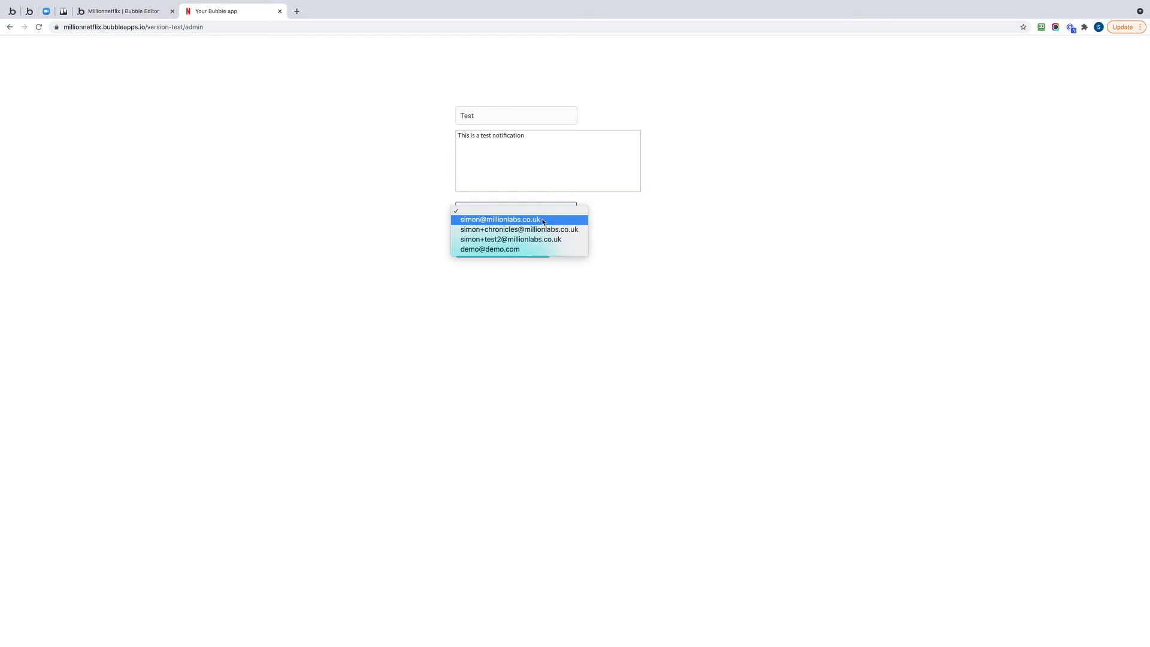
pyautogui.click(503, 249)
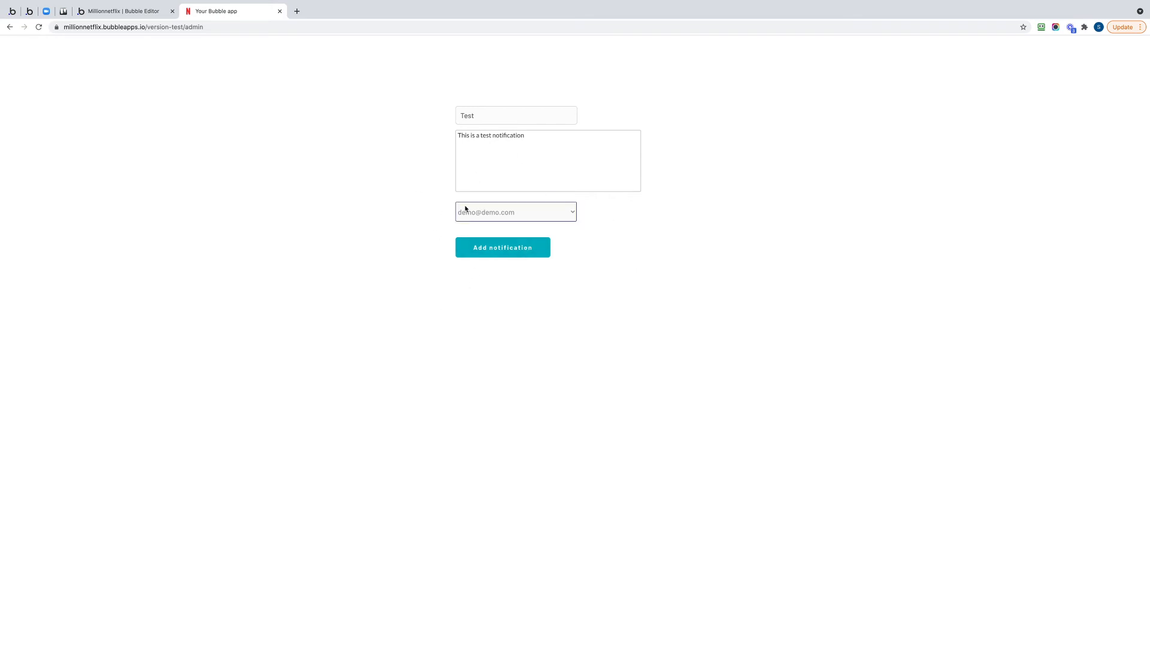
# Load the app's home page at millionnetflix.bubbleapps.io/version-test/home to check the notification bell.
pyautogui.doubleClick(190, 27)
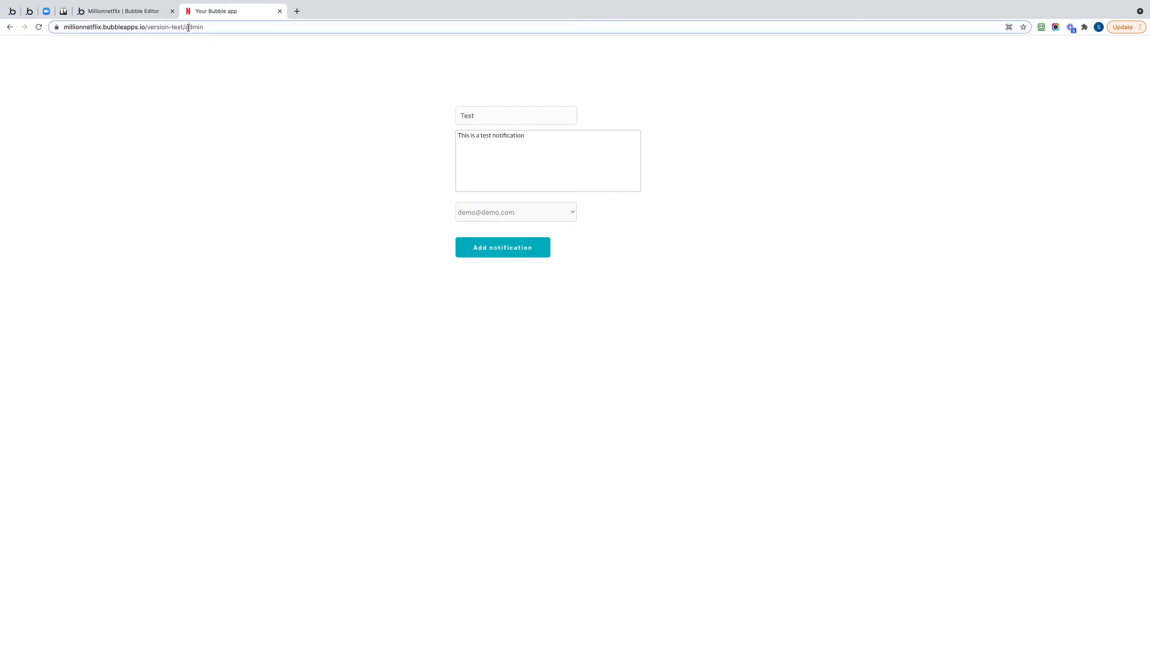
pyautogui.write('home')
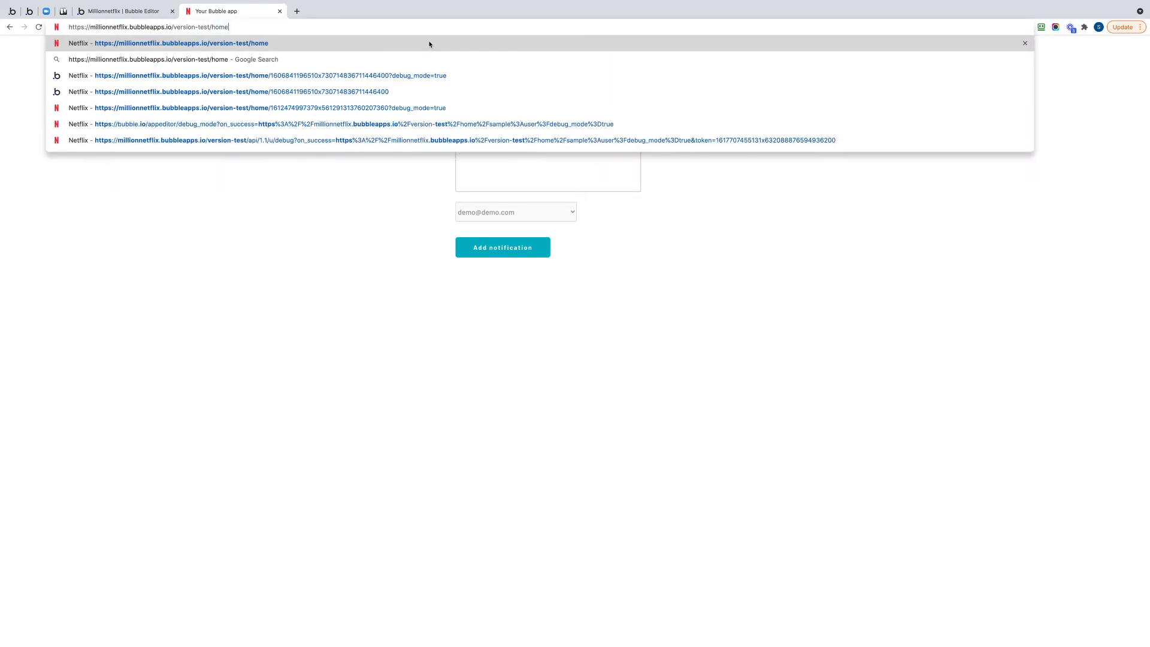
pyautogui.press('Return')
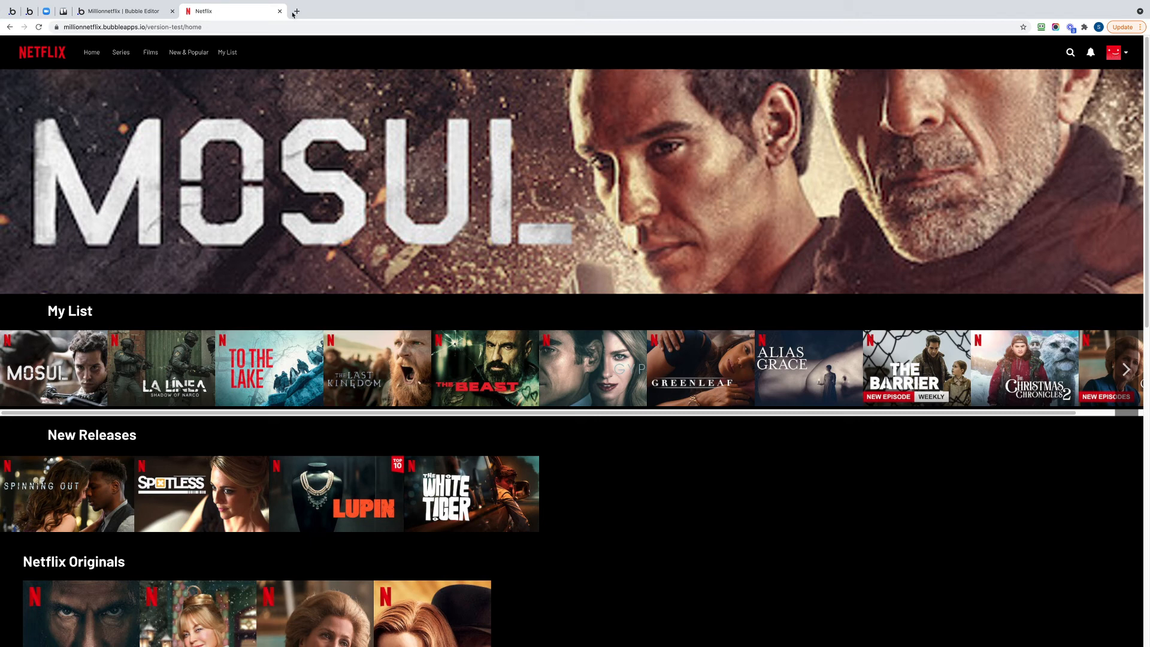
# Switch to the Bubble editor and view the All Notifications records in the app data.
pyautogui.click(111, 12)
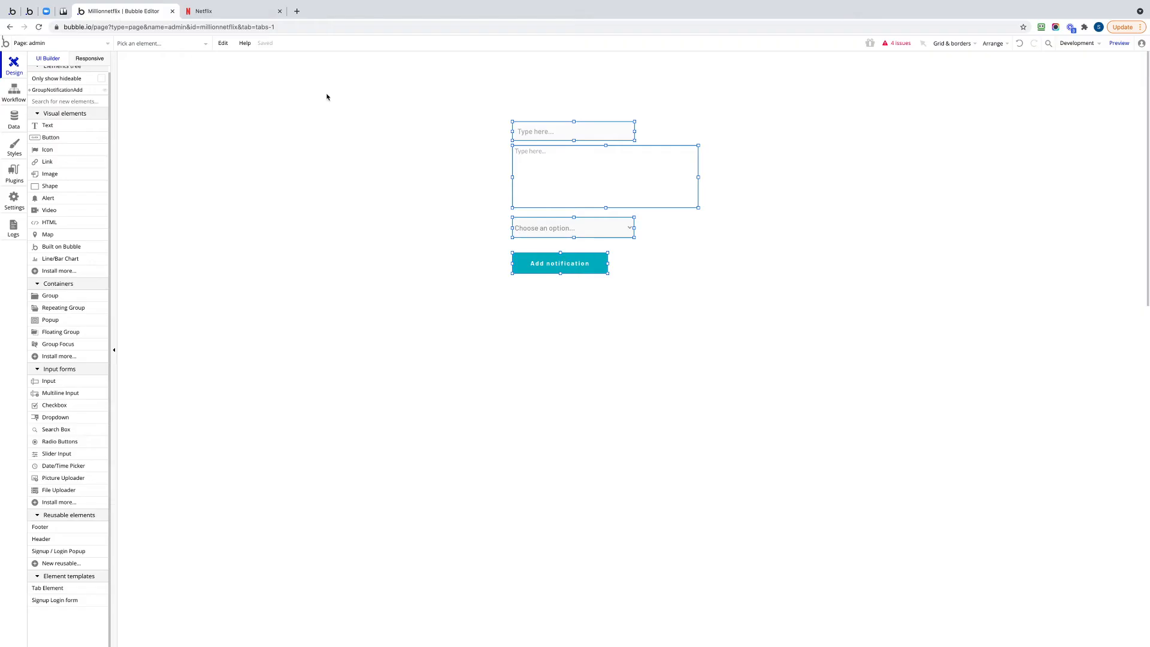
pyautogui.click(13, 119)
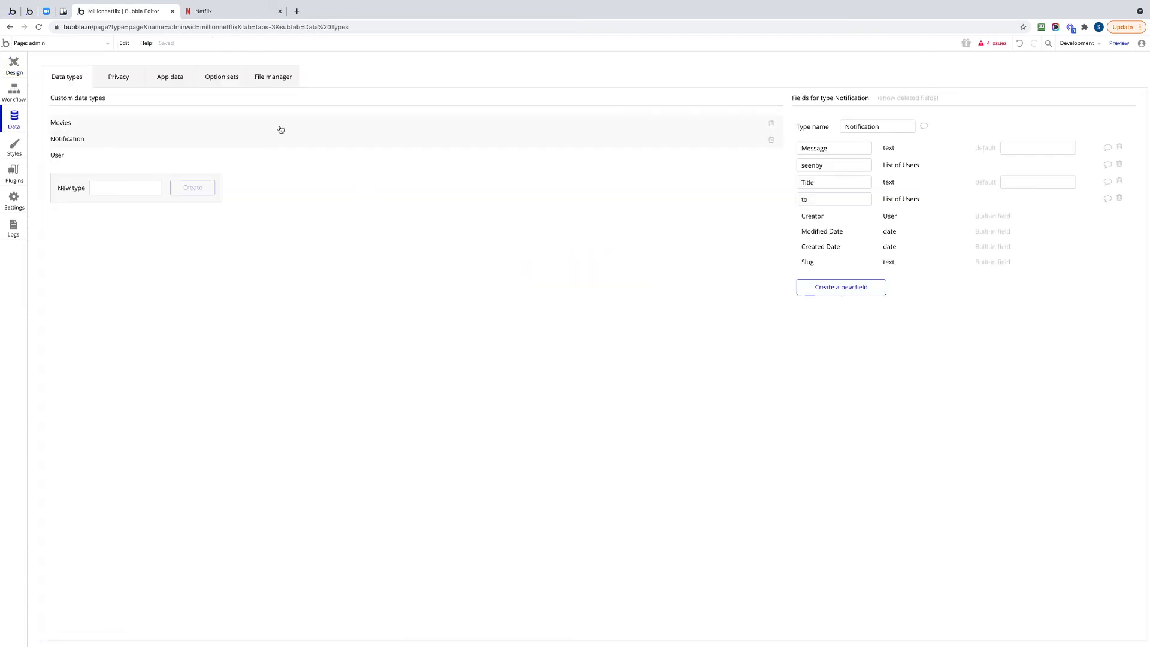
pyautogui.click(170, 77)
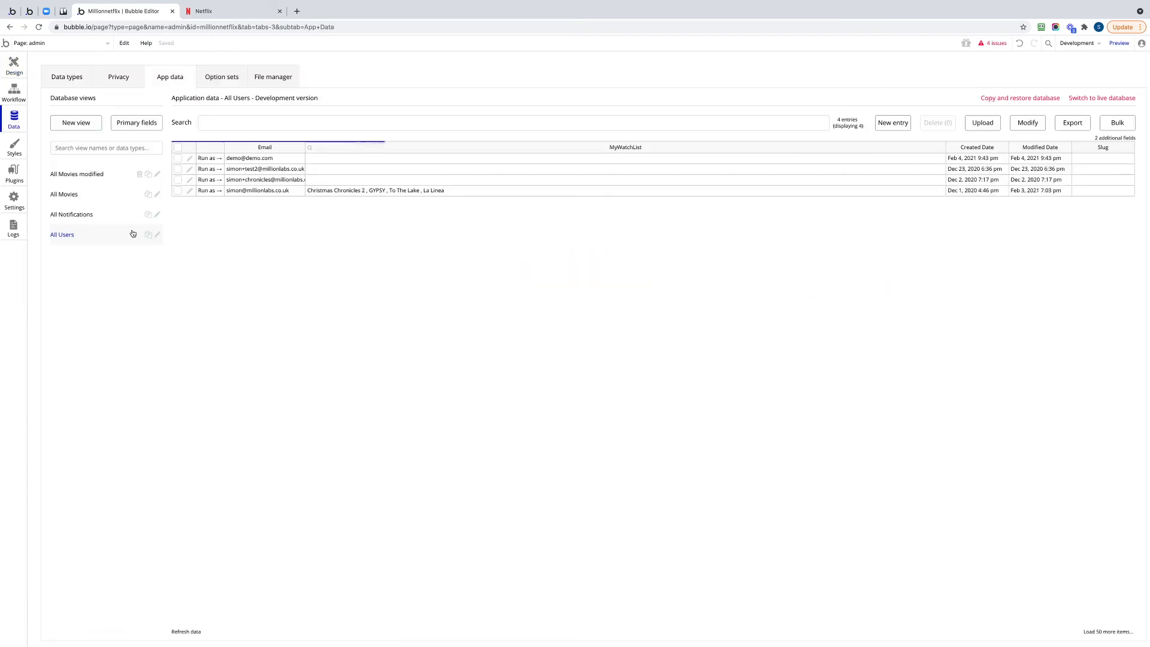
pyautogui.click(69, 216)
# Run the app as the demo user from the All Users records and load its version-test/home page.
pyautogui.click(207, 159)
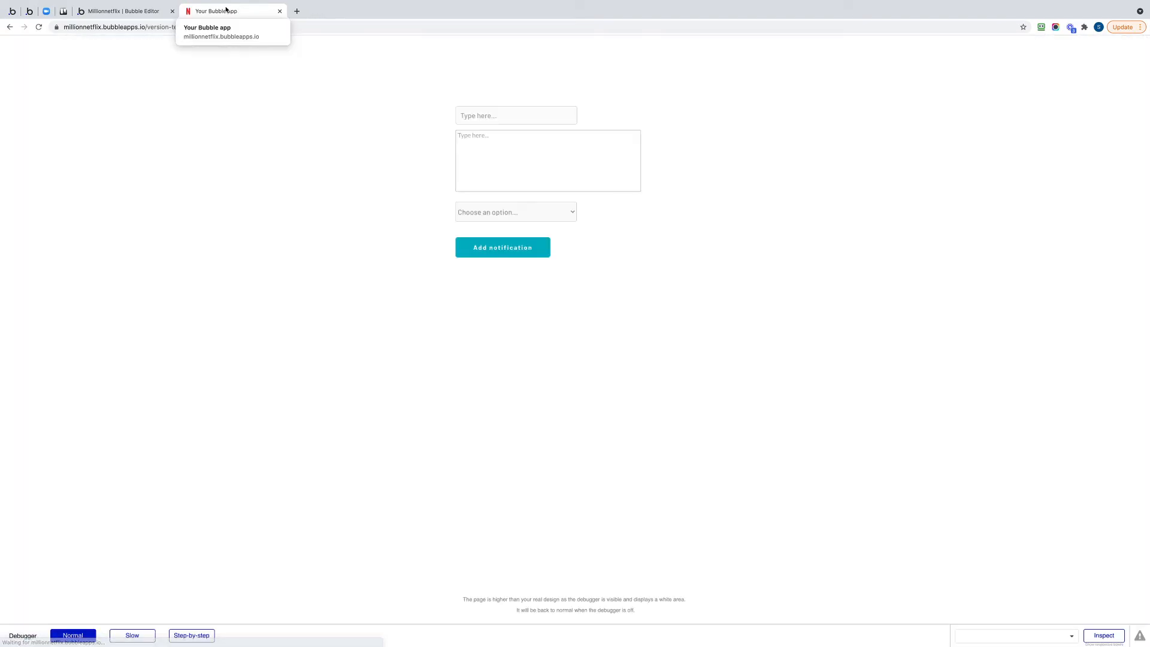
pyautogui.moveTo(186, 27); pyautogui.dragTo(516, 51)
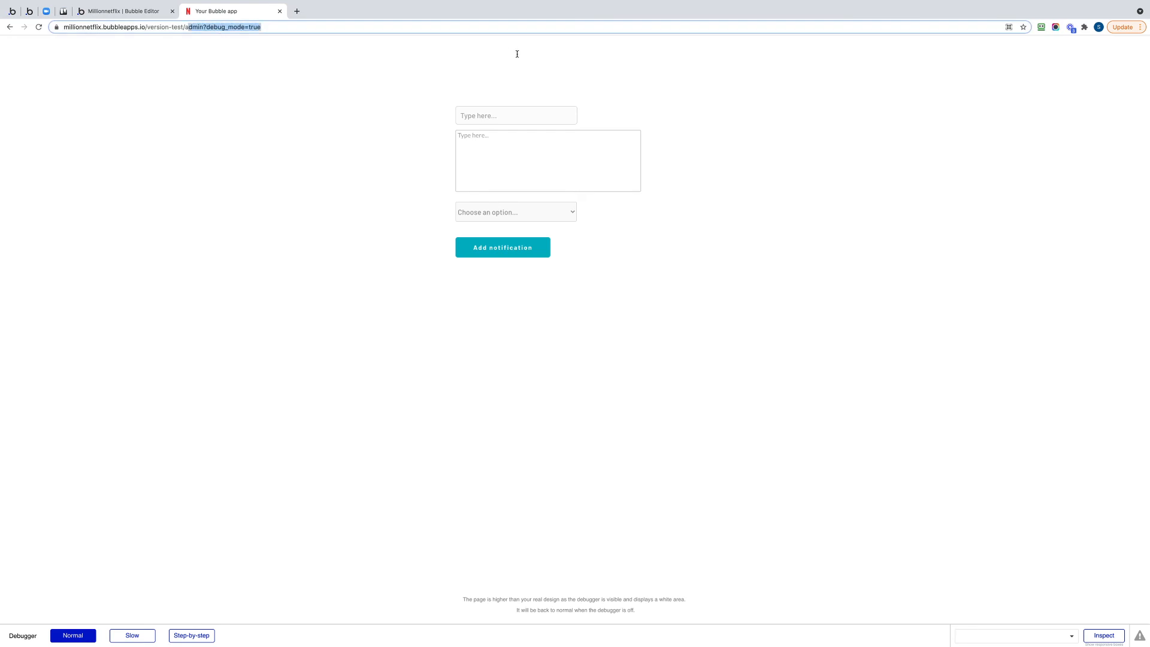
pyautogui.write('home')
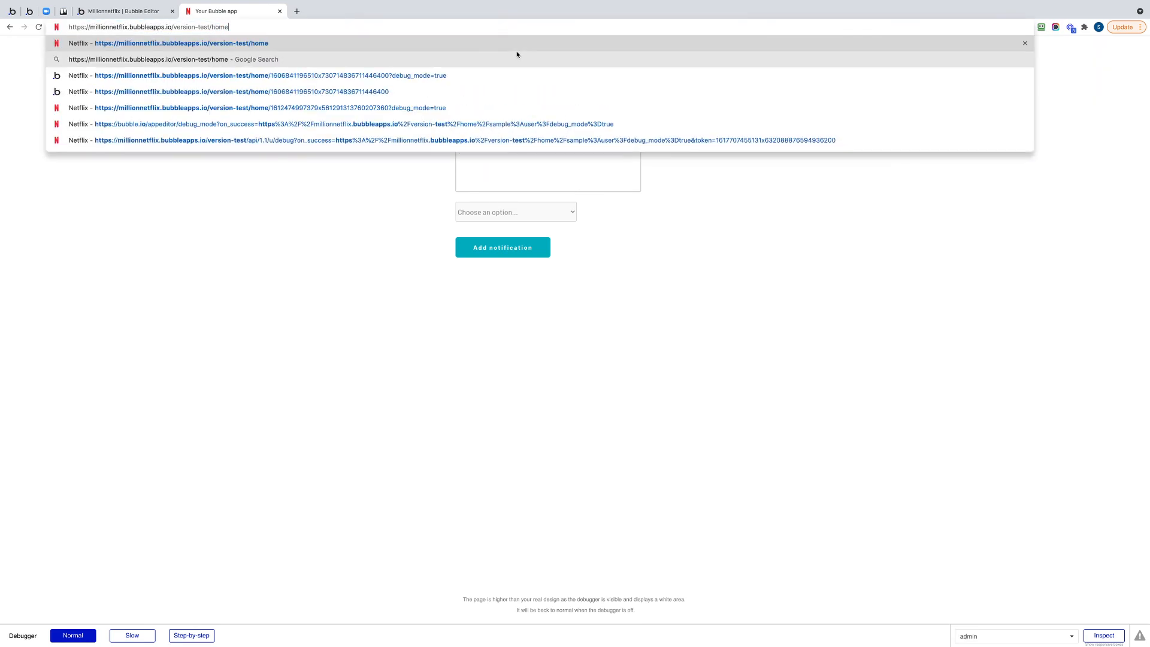
pyautogui.press('Return')
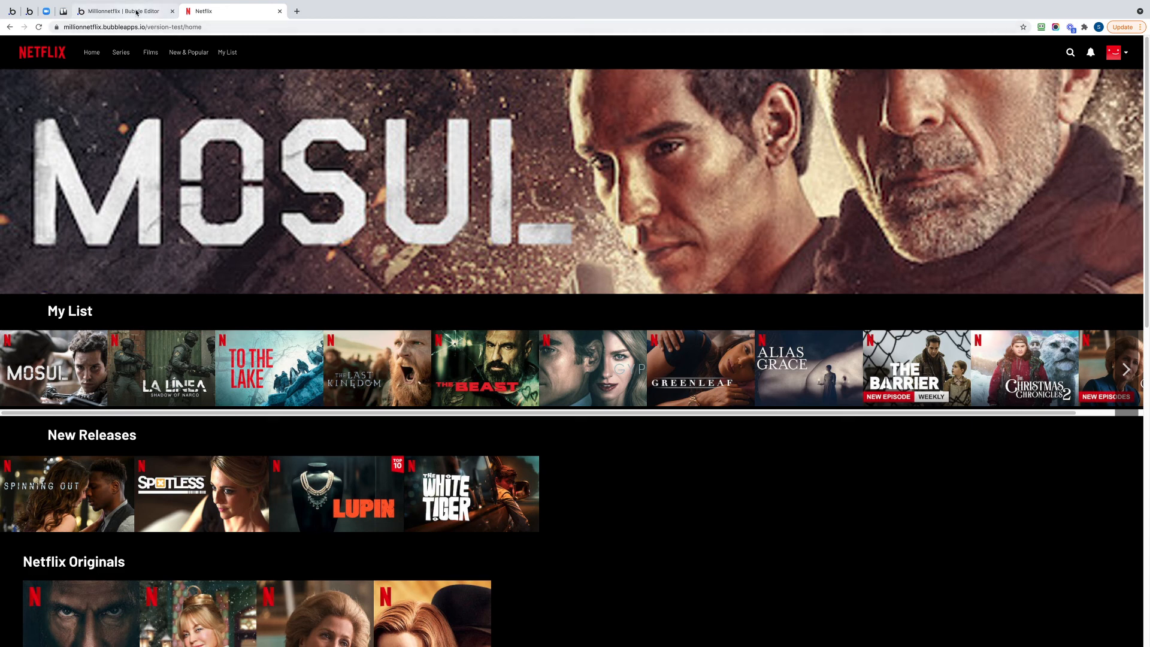
# Reload the home page in debug mode by adding ?debug_mode=true to its address.
pyautogui.click(242, 27)
pyautogui.click(241, 27)
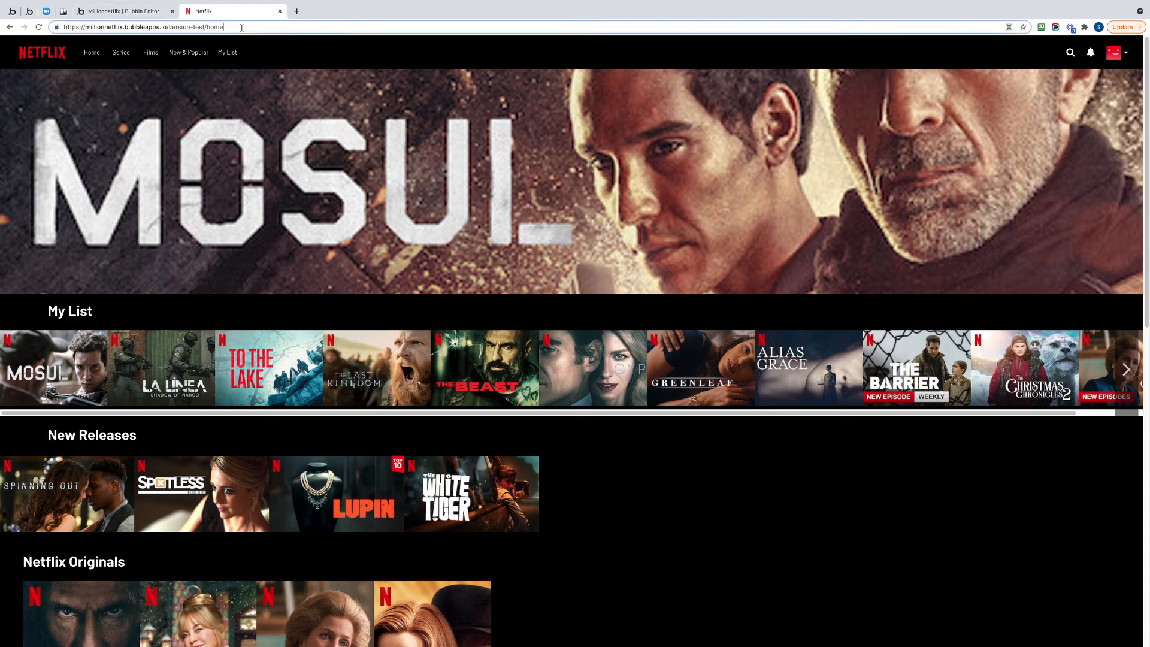
pyautogui.write('?debug_mod')
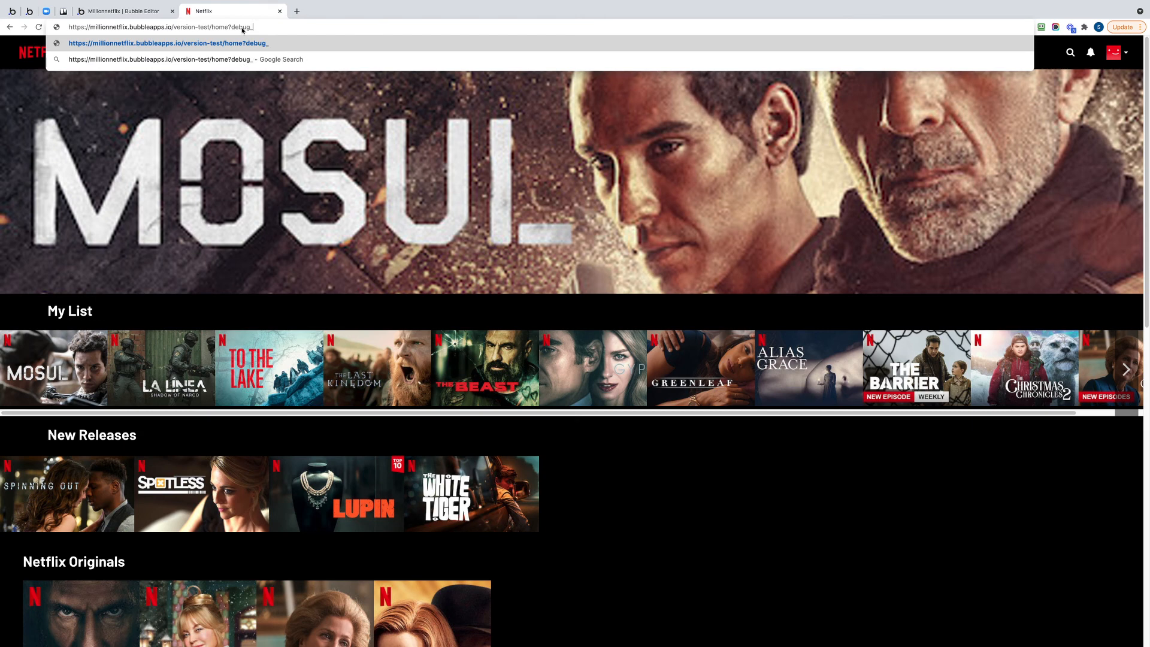
pyautogui.write('e=true')
pyautogui.press('Return')
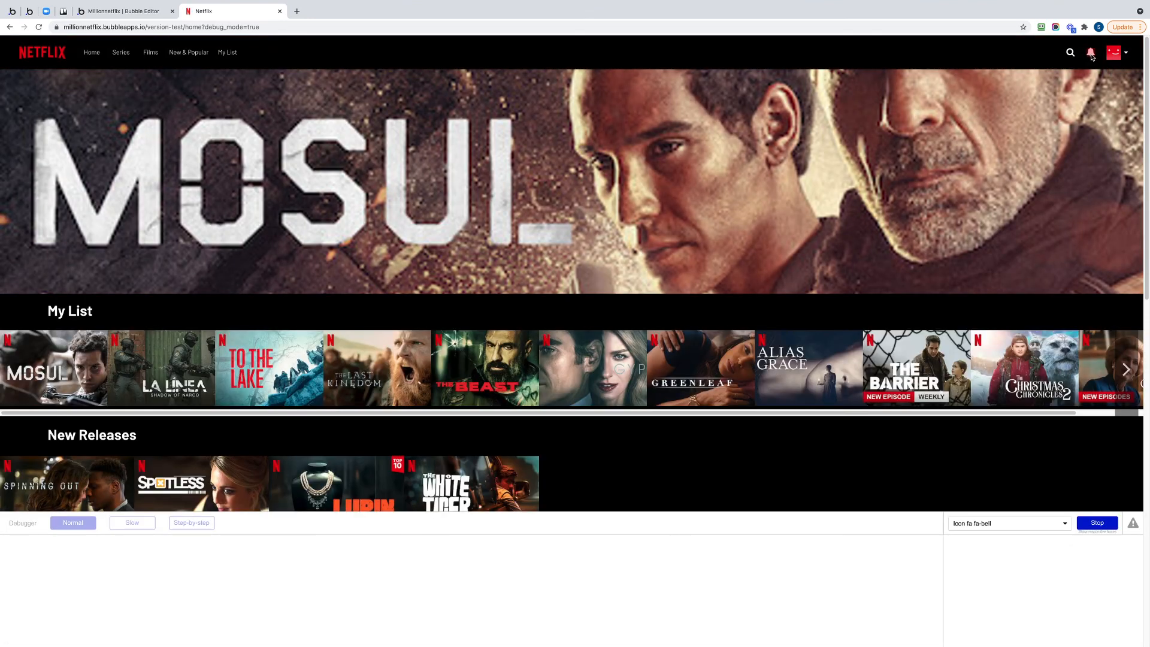
# Inspect the bell icon in the debugger, evaluating its notification count condition and the Current User in the "to" constraint.
pyautogui.click(1092, 57)
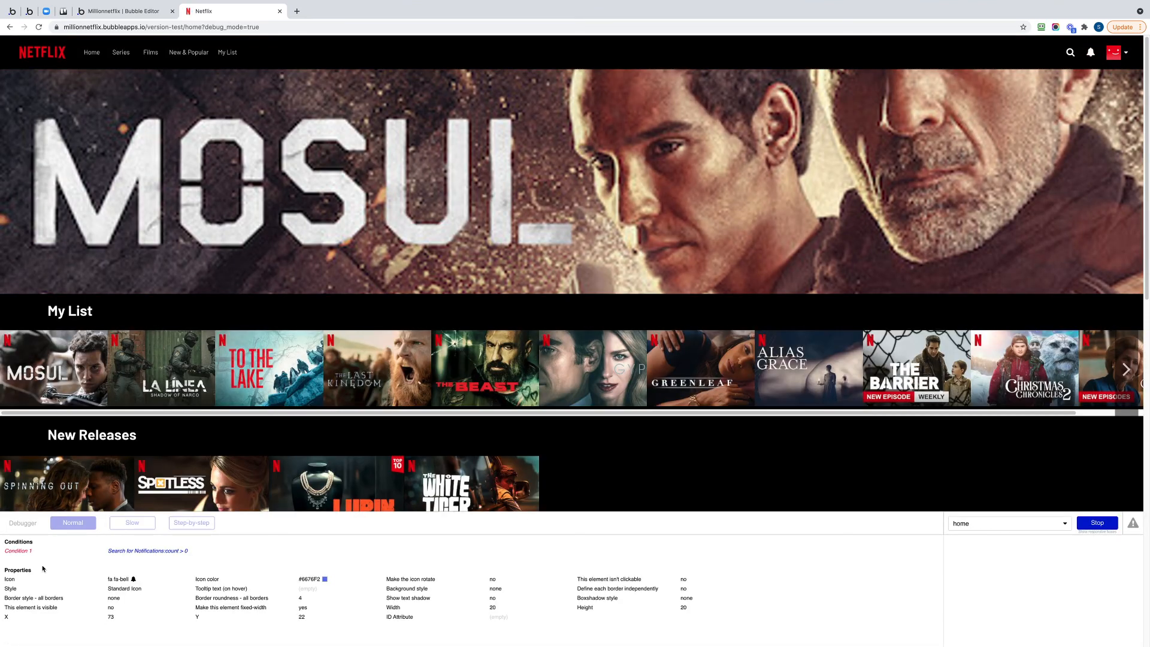
pyautogui.click(157, 552)
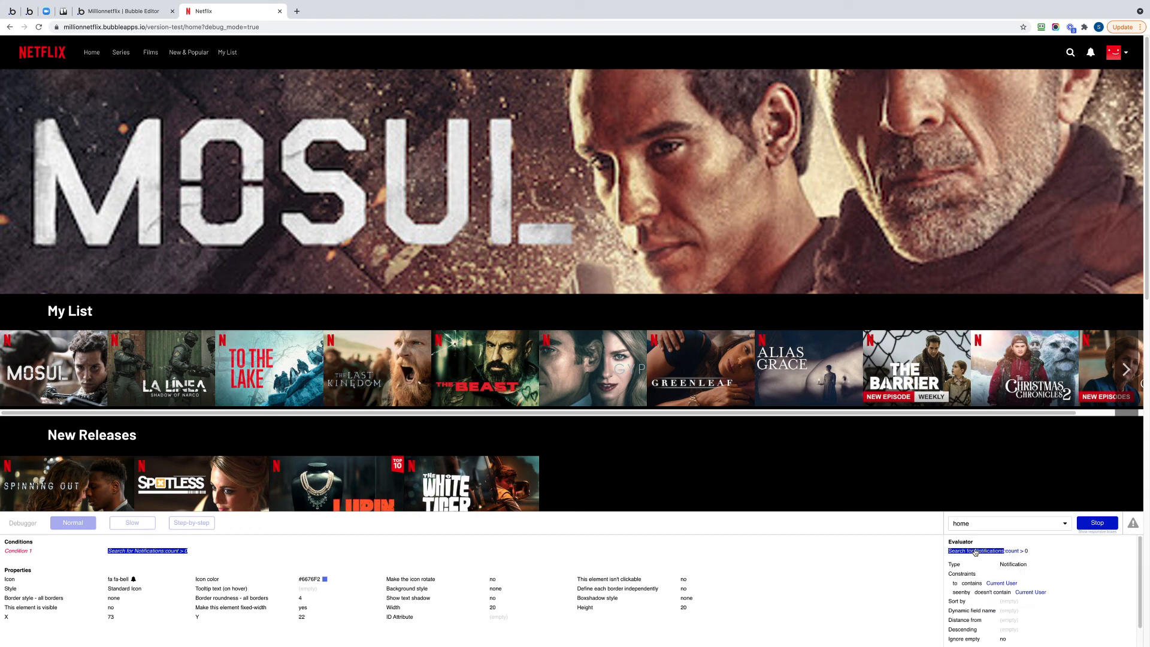
pyautogui.scroll(-1, 989, 558)
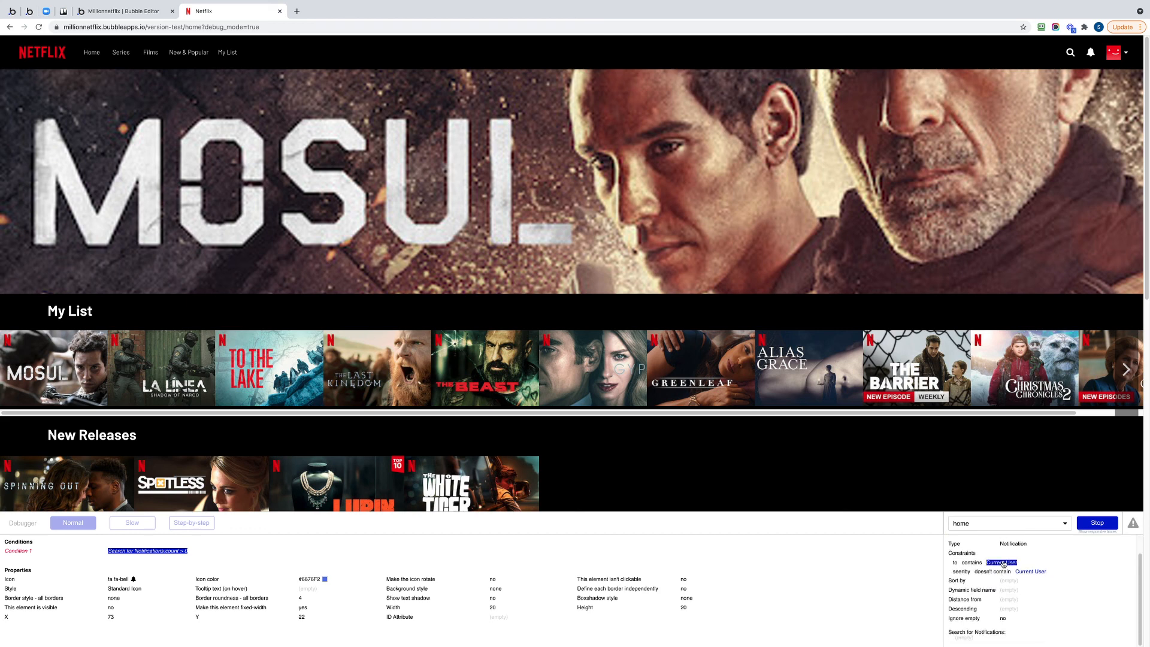
pyautogui.click(1004, 563)
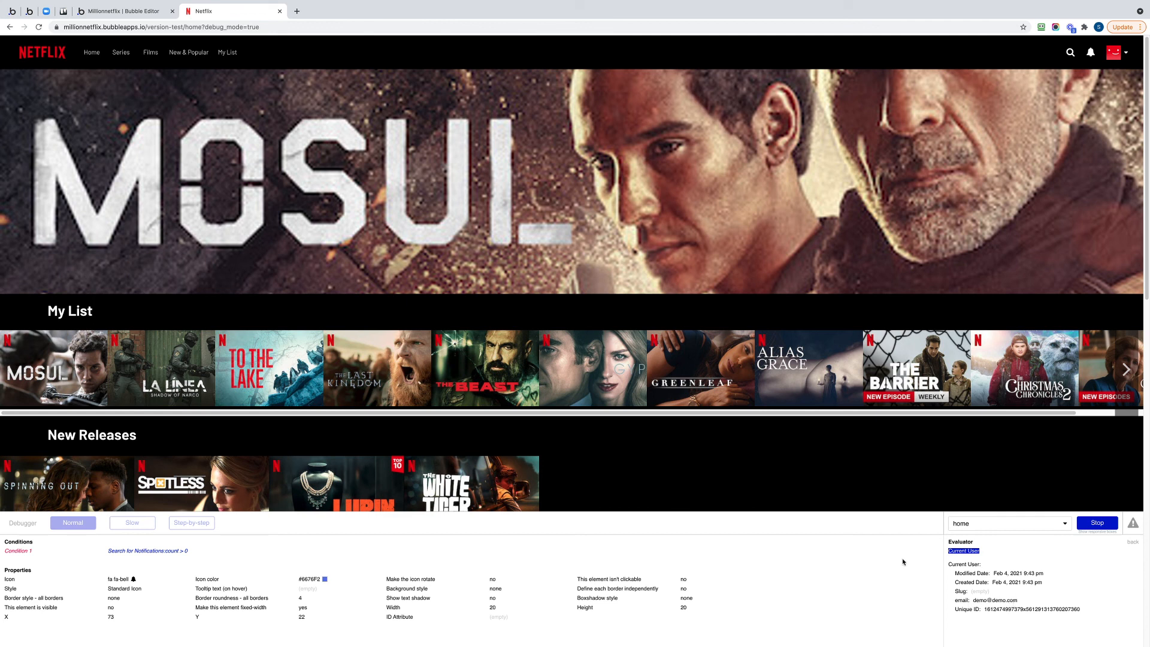
# Evaluate the bell condition's Search for Notifications again and examine its constraints and returned records.
pyautogui.click(159, 551)
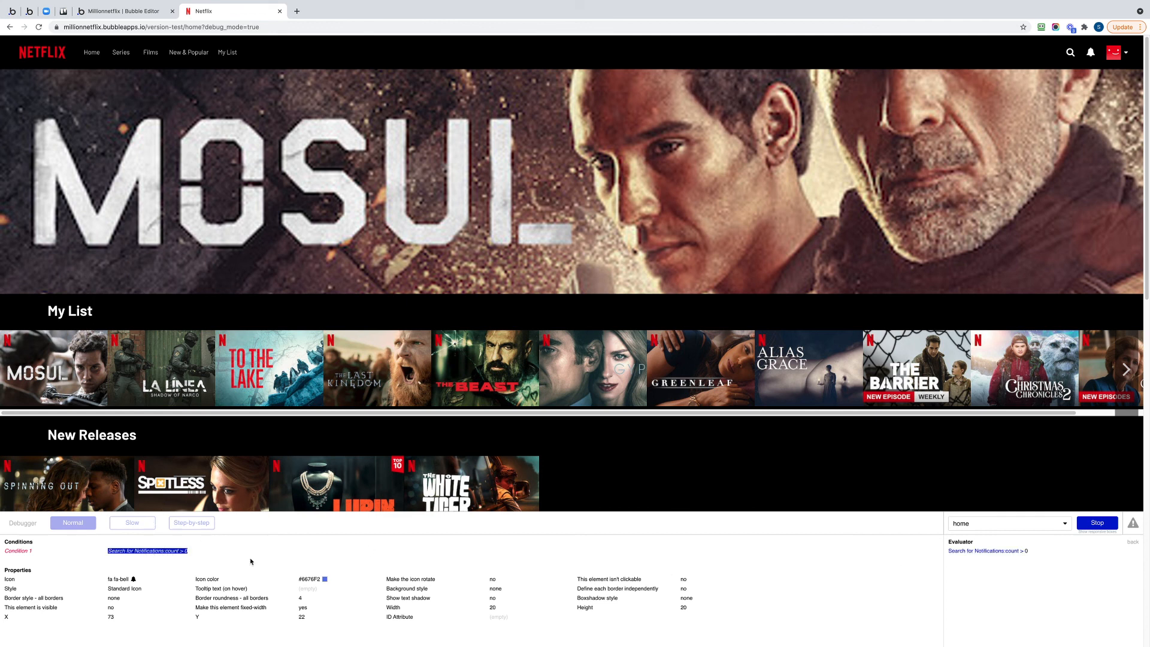
pyautogui.click(989, 552)
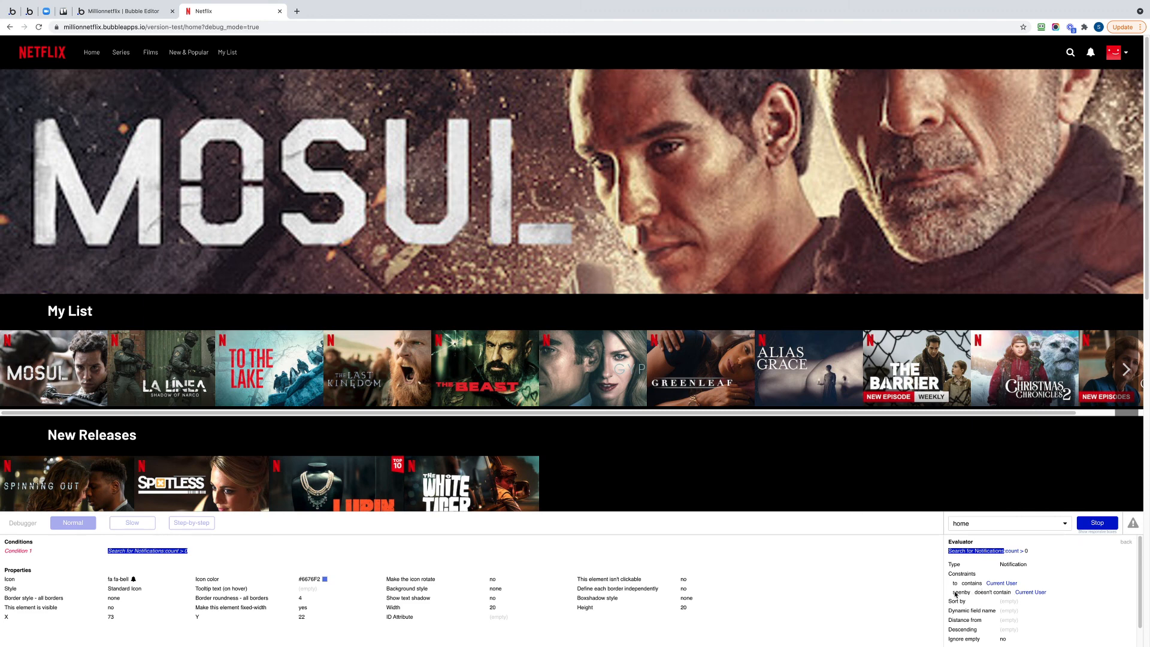
pyautogui.scroll(-1, 1029, 598)
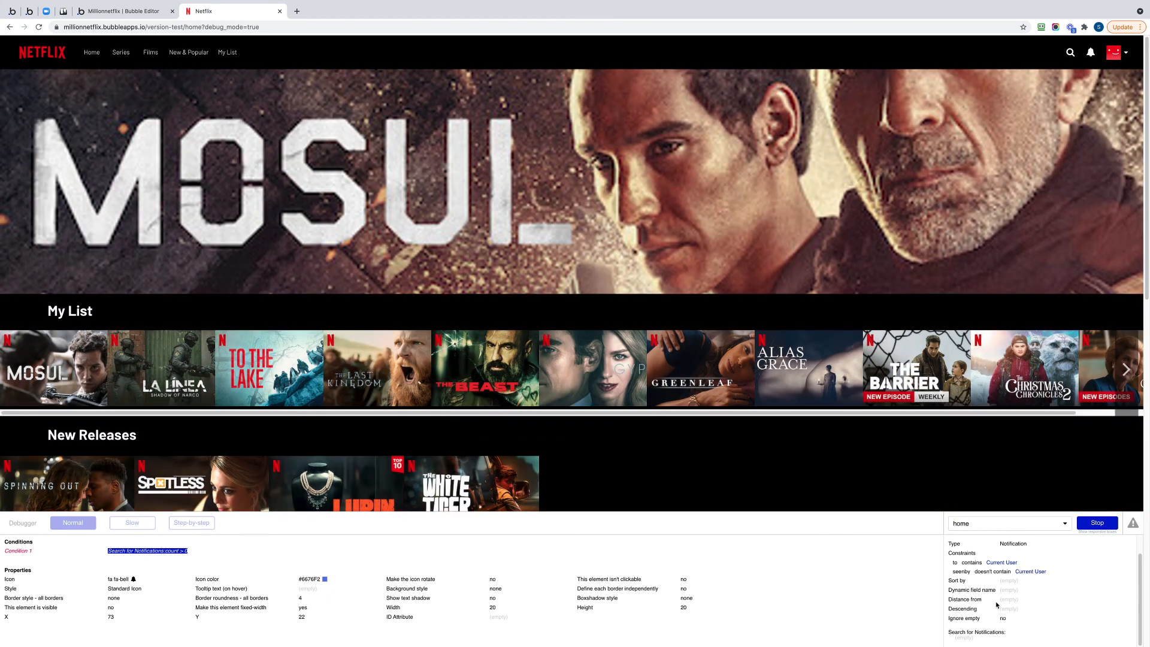
pyautogui.scroll(1, 997, 605)
pyautogui.scroll(-1, 997, 606)
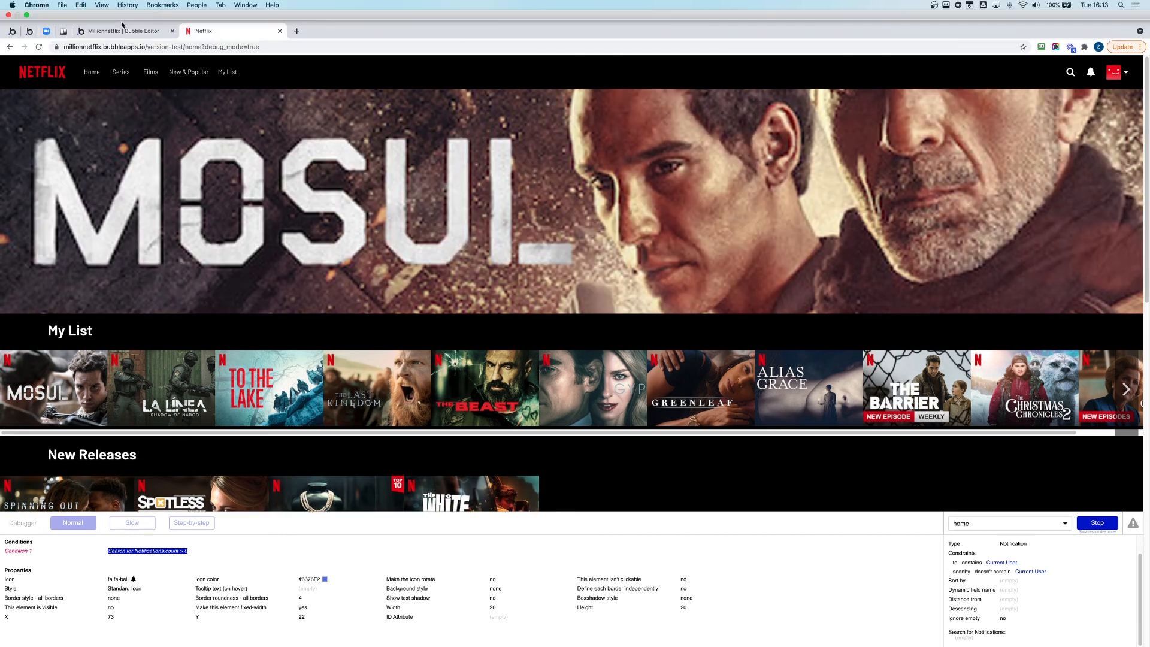
# Delete privacy Rule 1 of the Notification data type in the Bubble editor, and return to the running Netflix app.
pyautogui.click(124, 31)
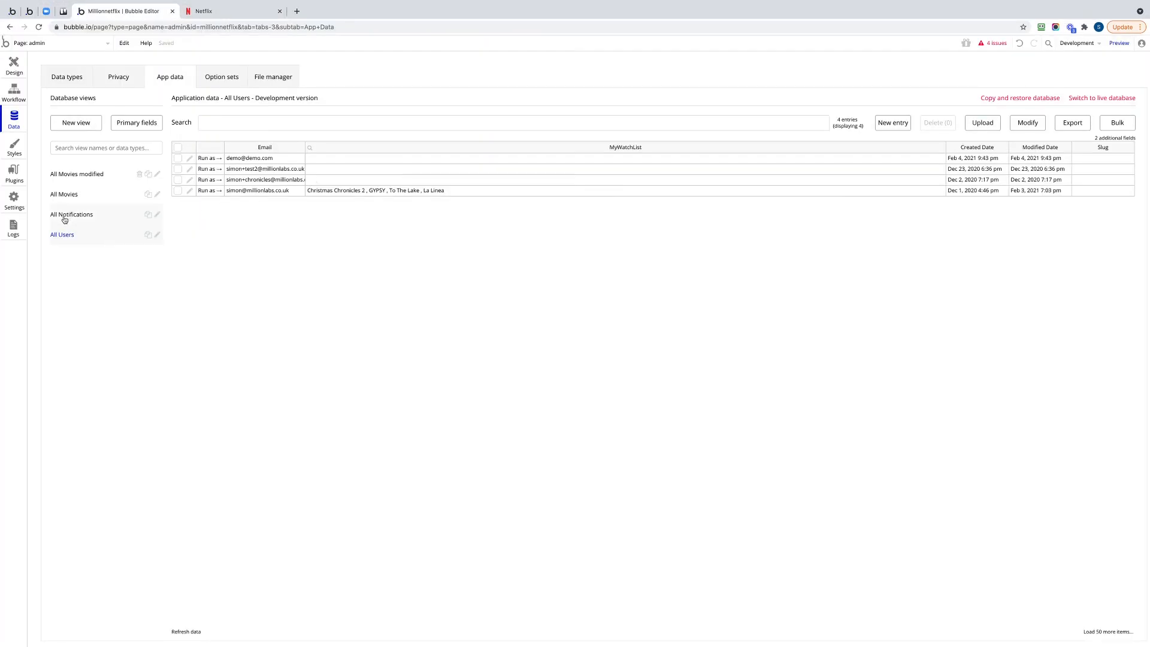
pyautogui.click(113, 75)
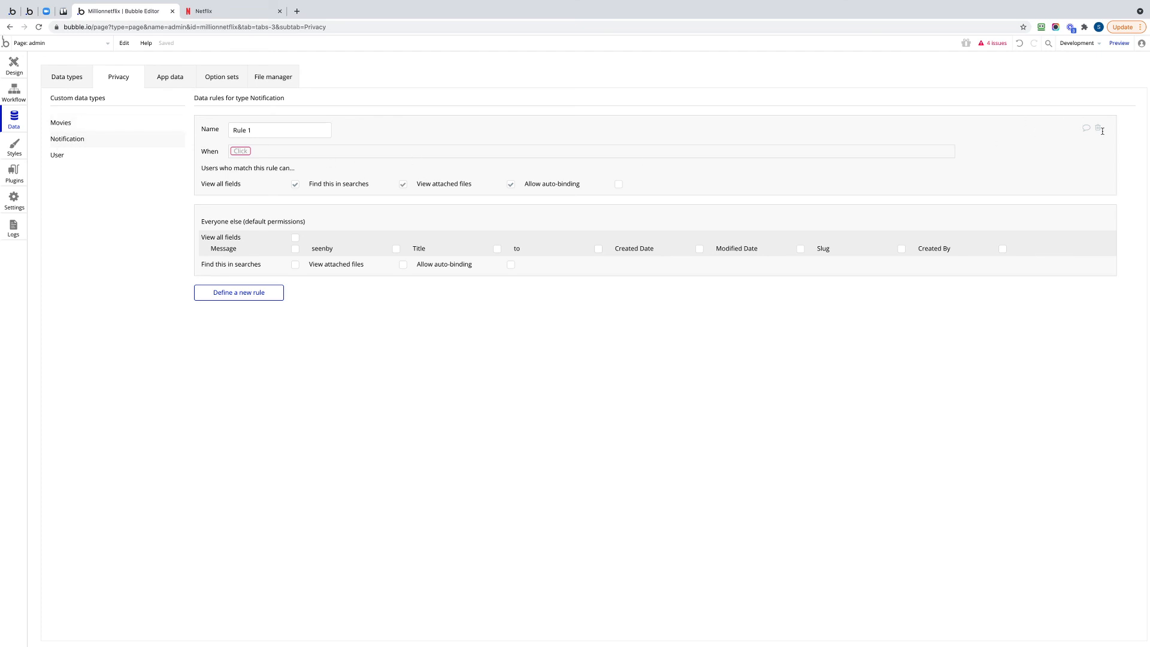
pyautogui.click(1099, 130)
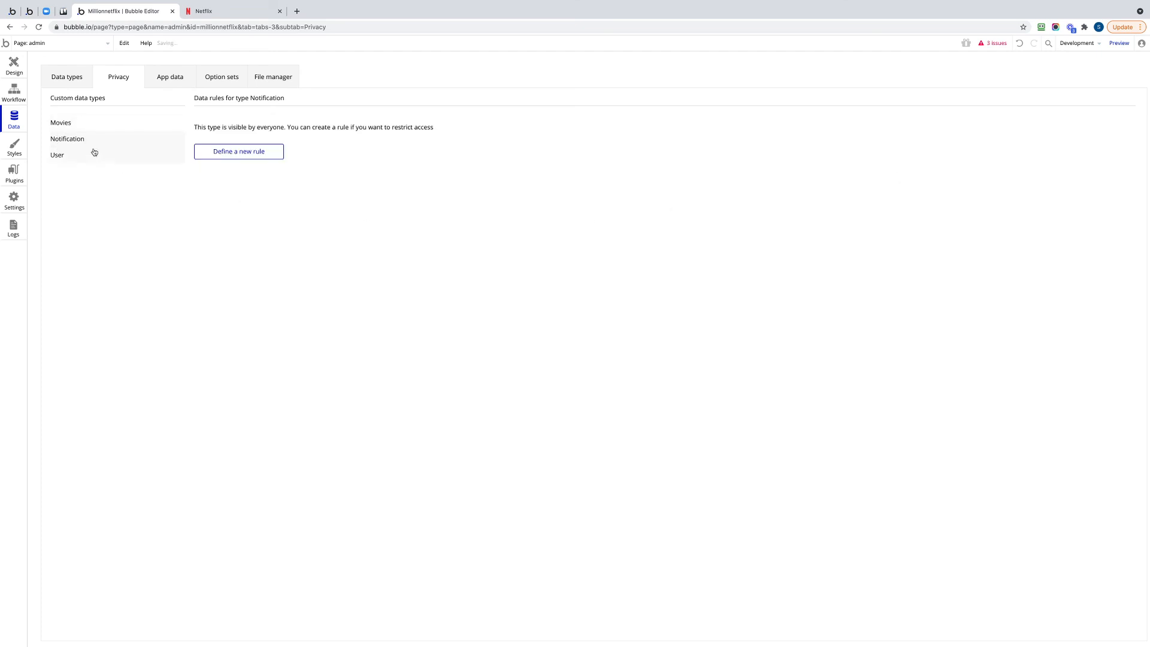
pyautogui.click(197, 11)
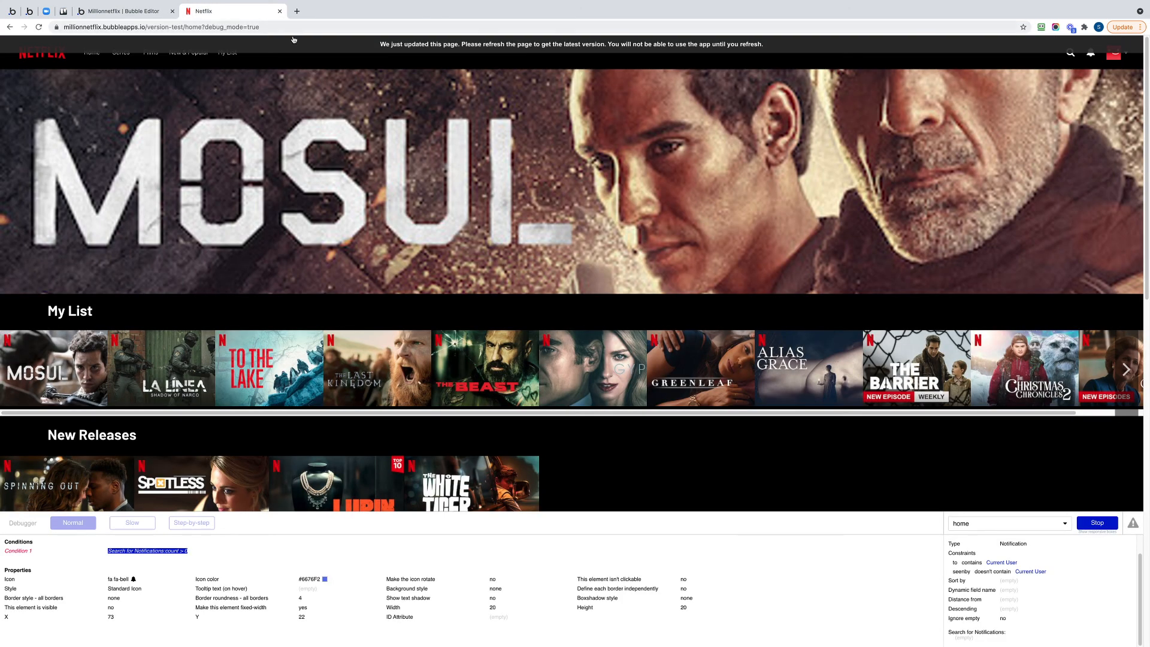